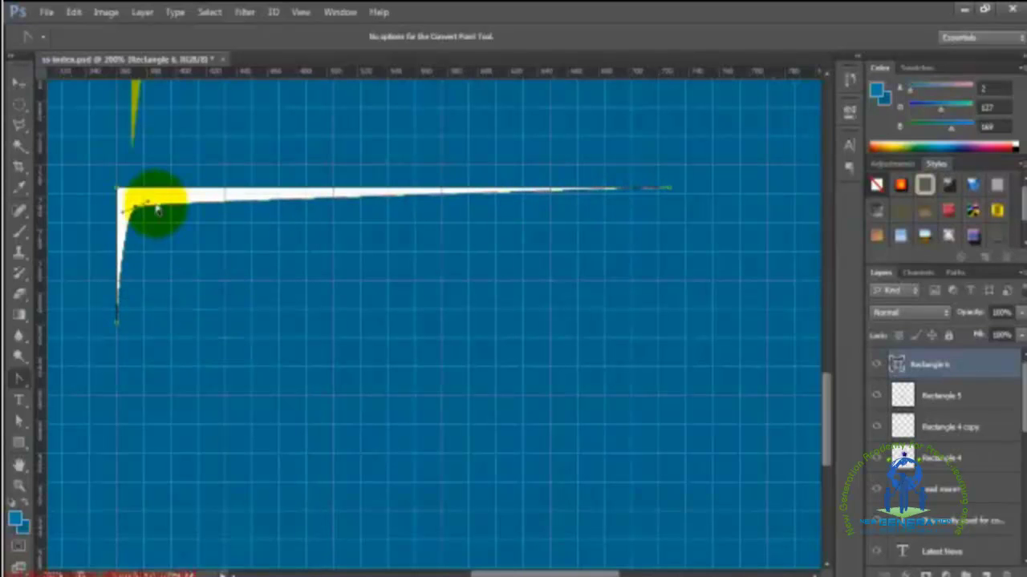
Step: Convert the curved inner corner point of the white L-shaped bracket into a sharp corner
drag(138, 207, 135, 201)
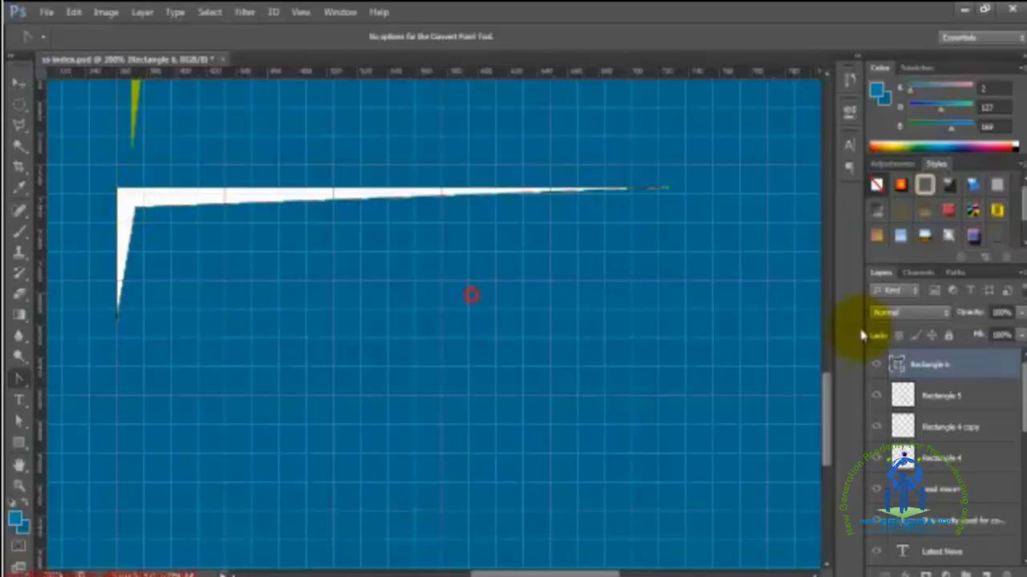
Step: Draw a closed tapered L-shaped path with the Pen tool below the white bracket, with the Rectangle 5 layer active
click(955, 395)
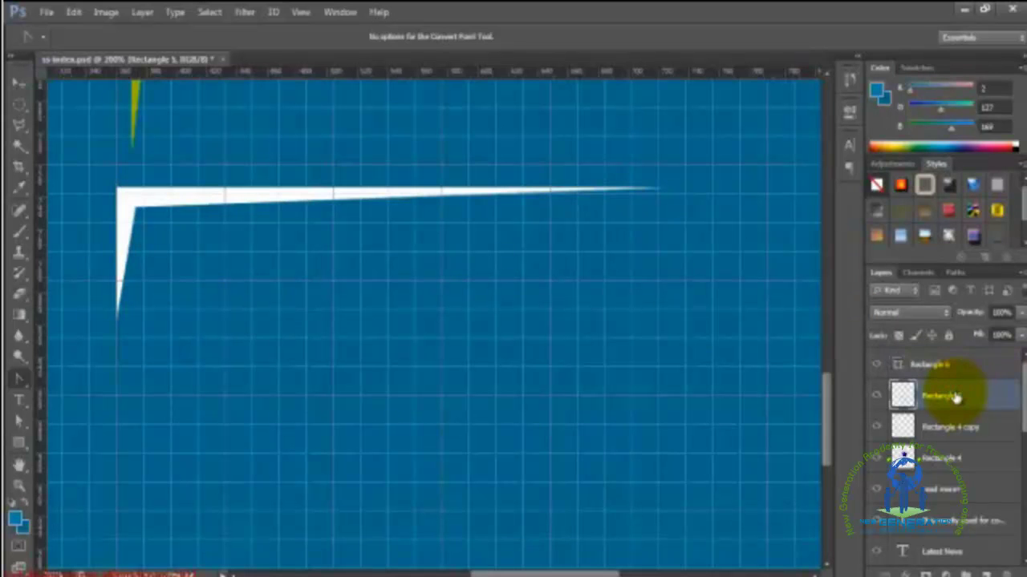
key(p)
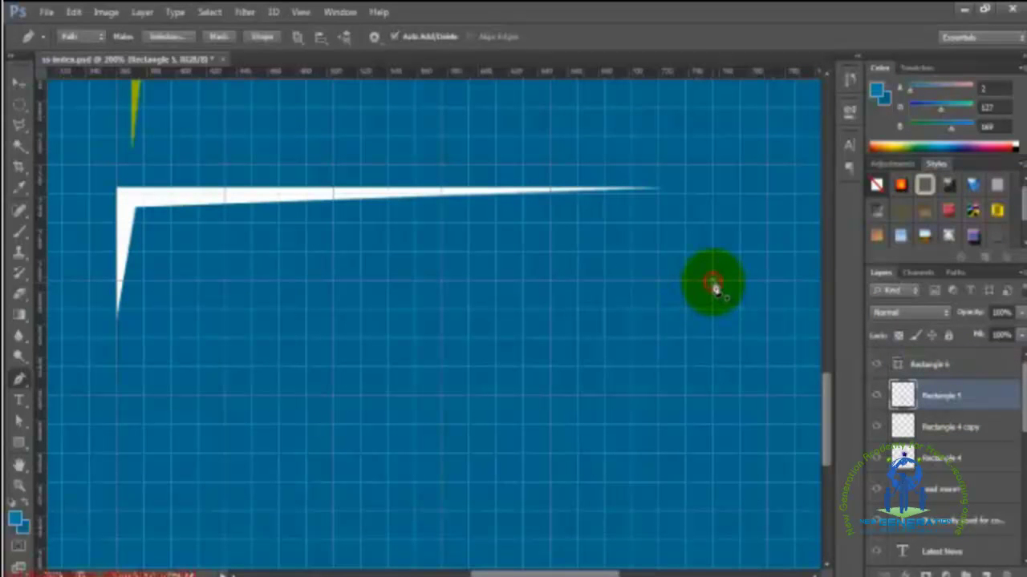
click(198, 281)
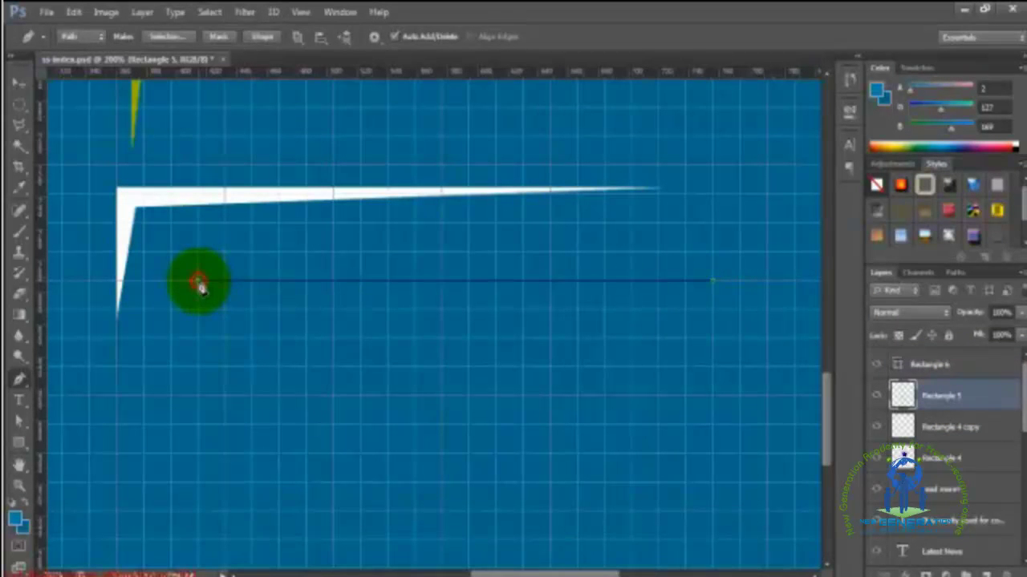
click(198, 424)
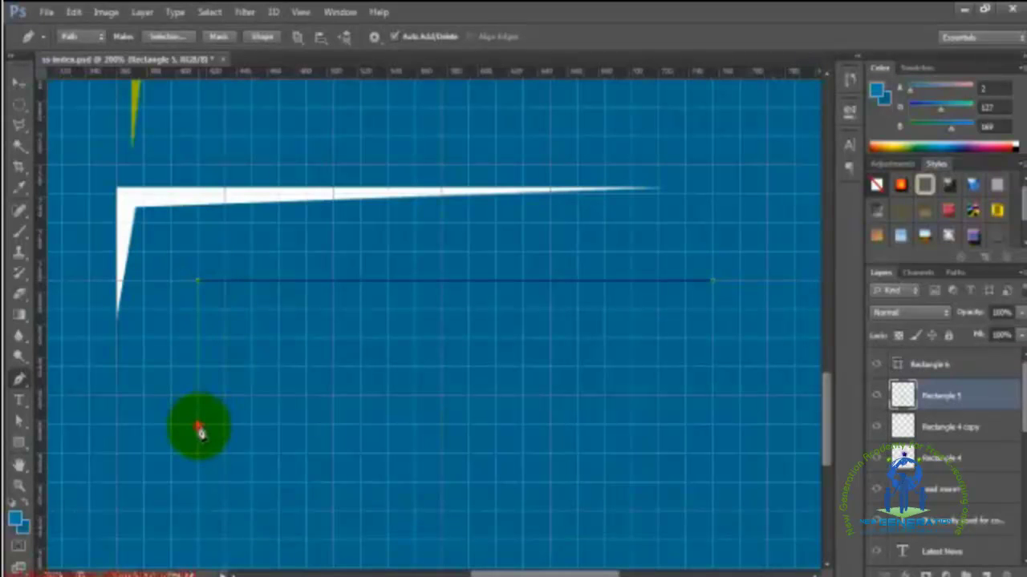
click(225, 308)
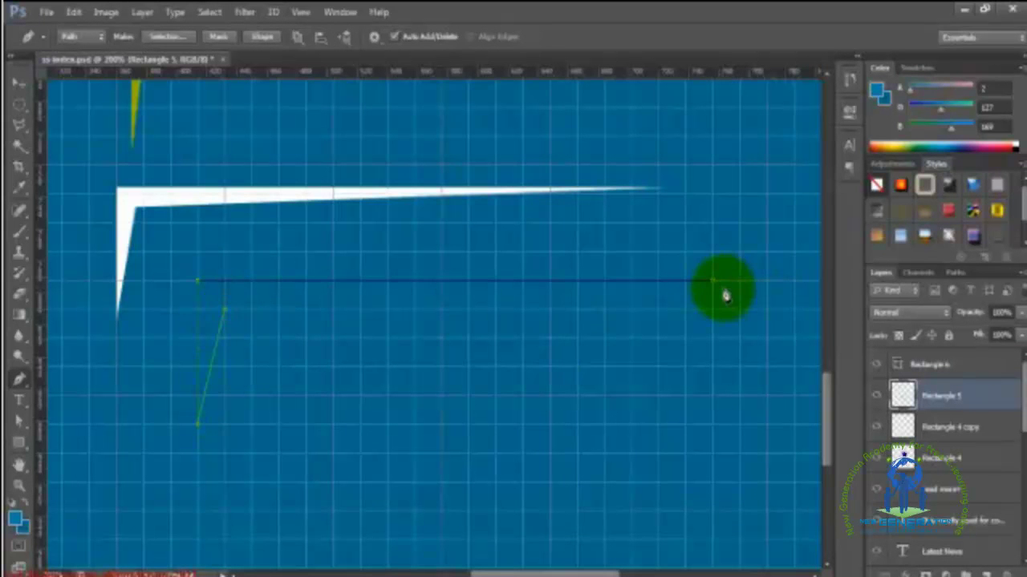
click(718, 289)
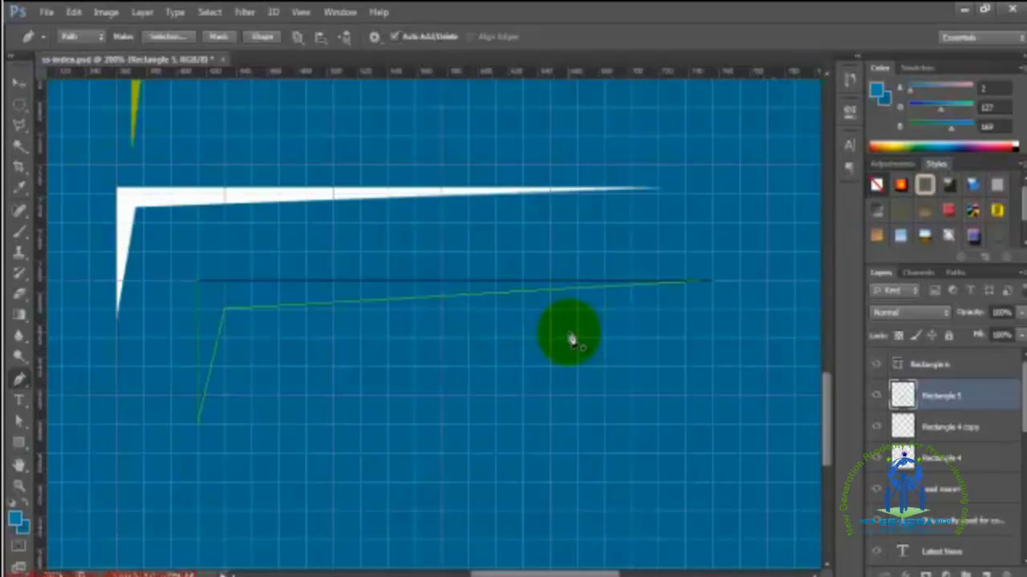
click(146, 215)
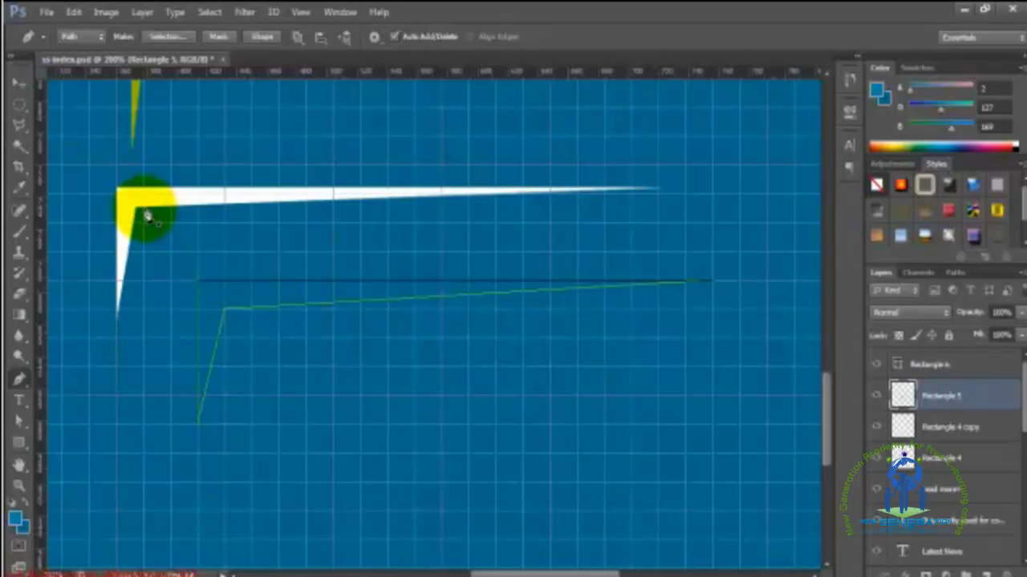
click(294, 173)
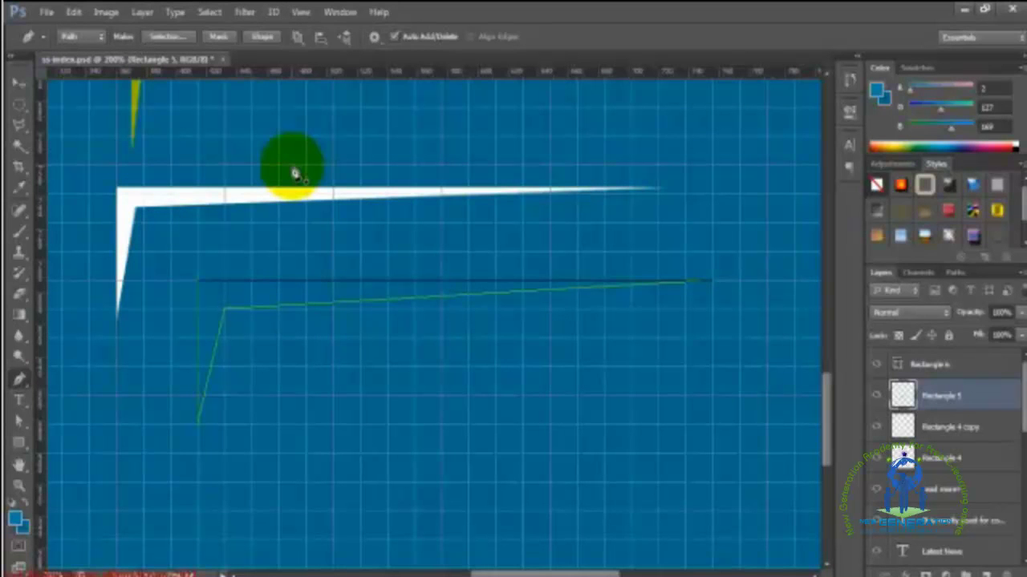
Step: Make a selection from the L-shaped pen path and deselect it
right_click(315, 287)
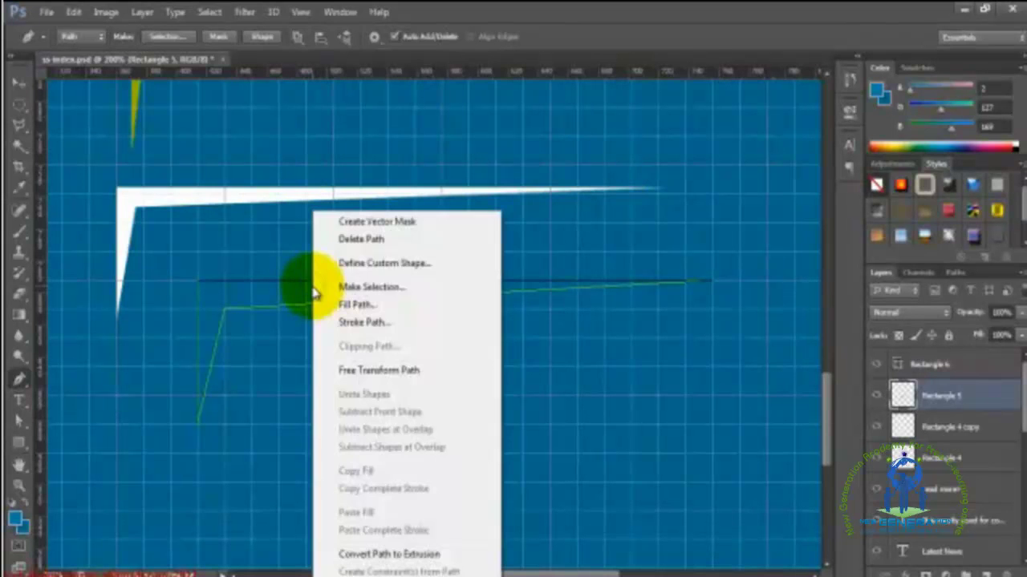
click(382, 291)
click(579, 178)
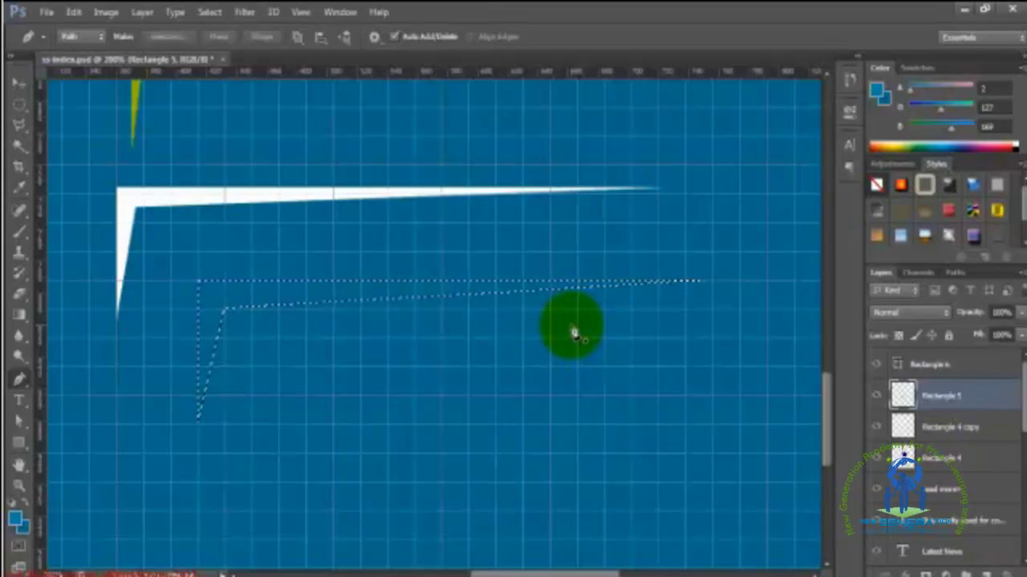
key(ctrl+d)
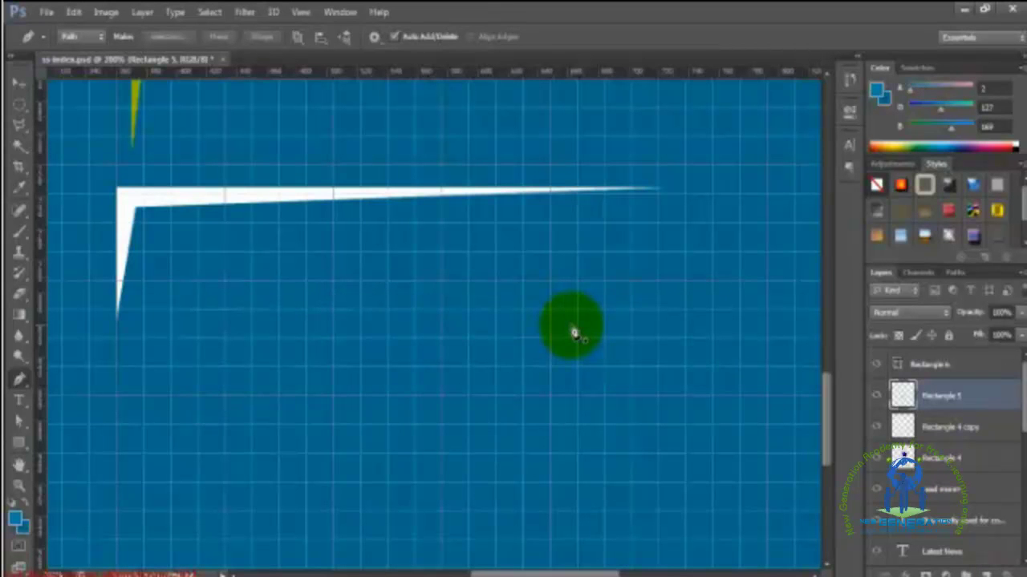
Step: Add a new layer above Rectangle 5 and outline a tapered L-shaped selection below the white bracket with the Polygonal Lasso
click(19, 124)
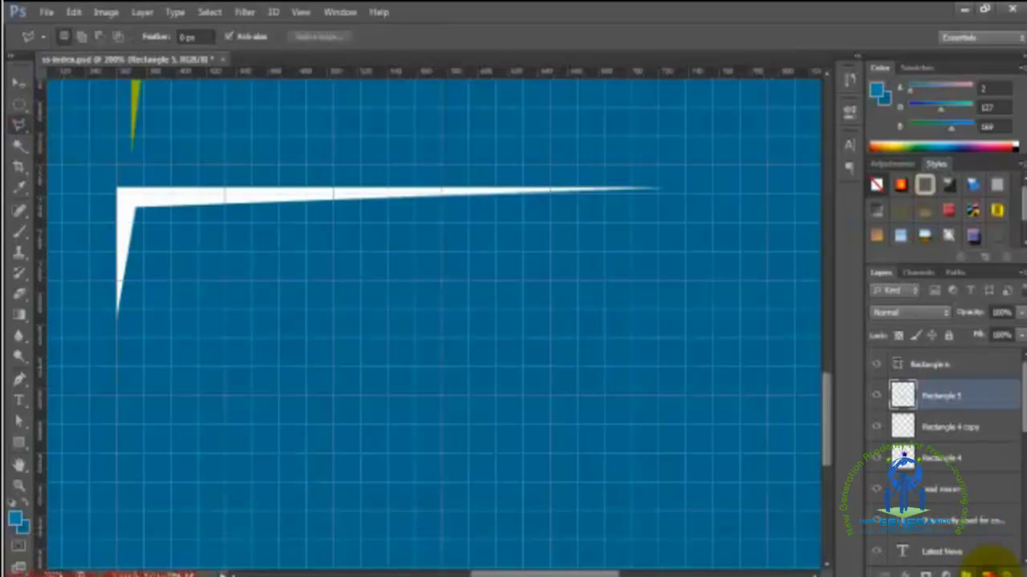
click(987, 571)
click(657, 253)
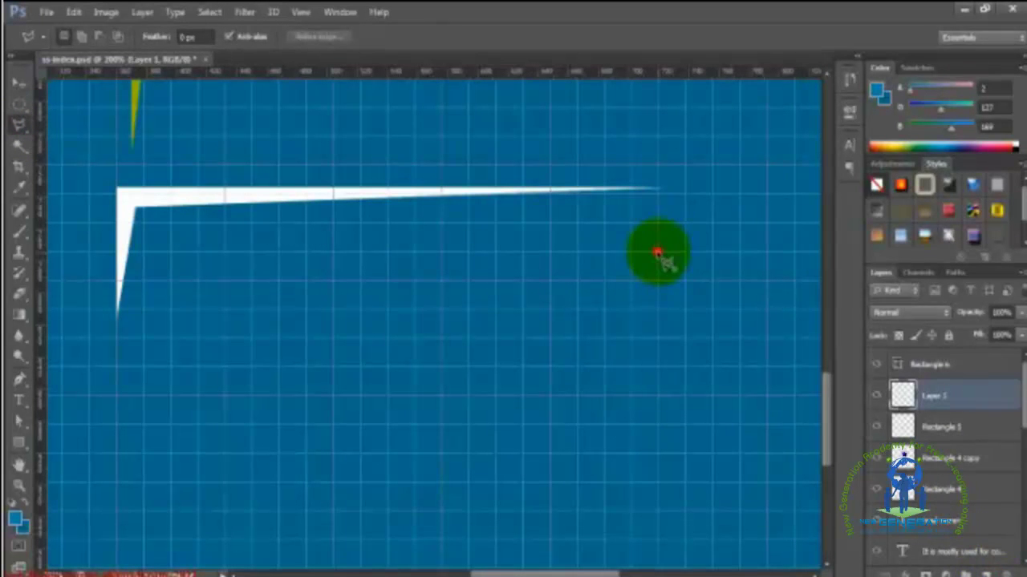
click(223, 253)
click(226, 405)
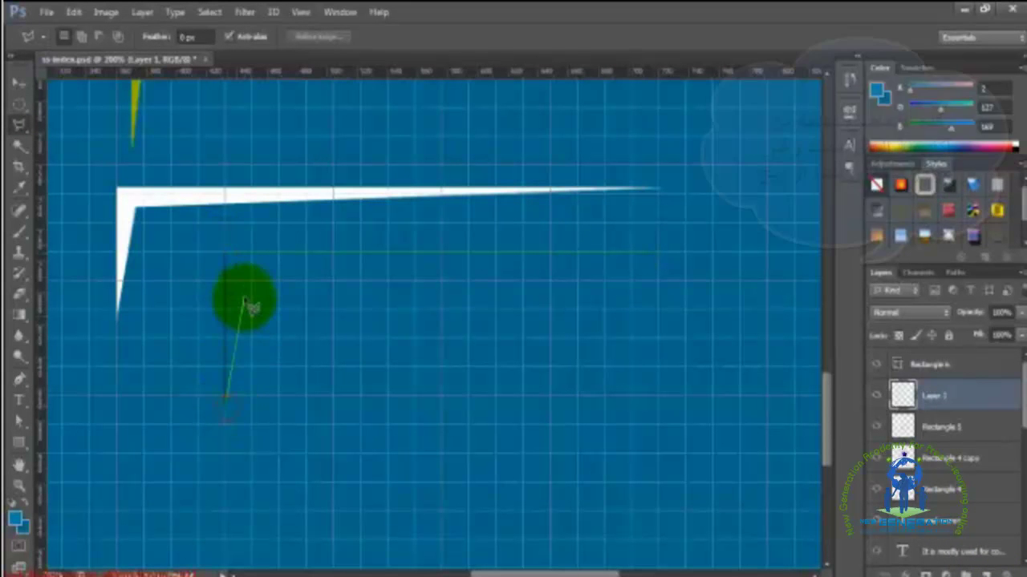
click(240, 270)
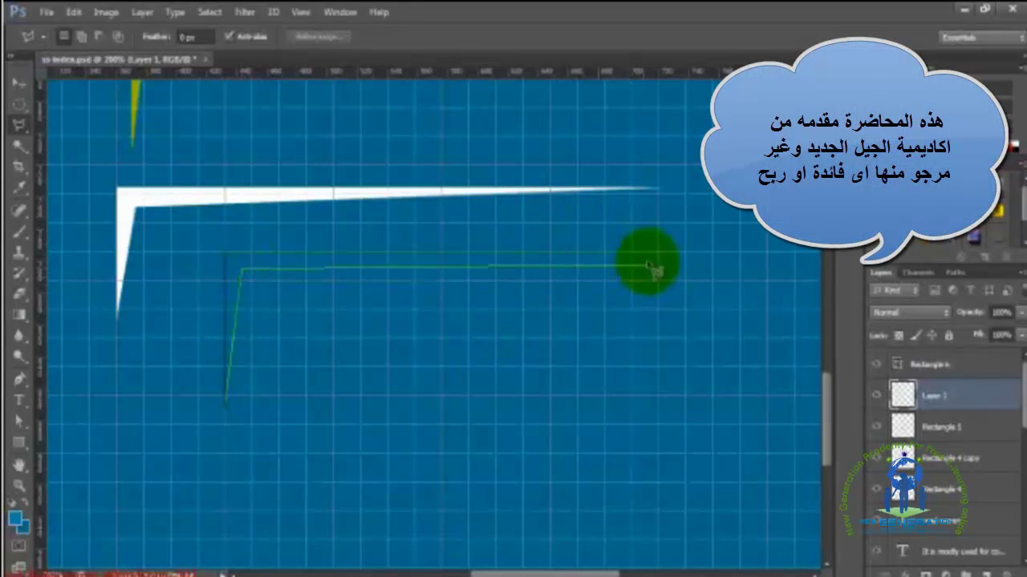
click(658, 255)
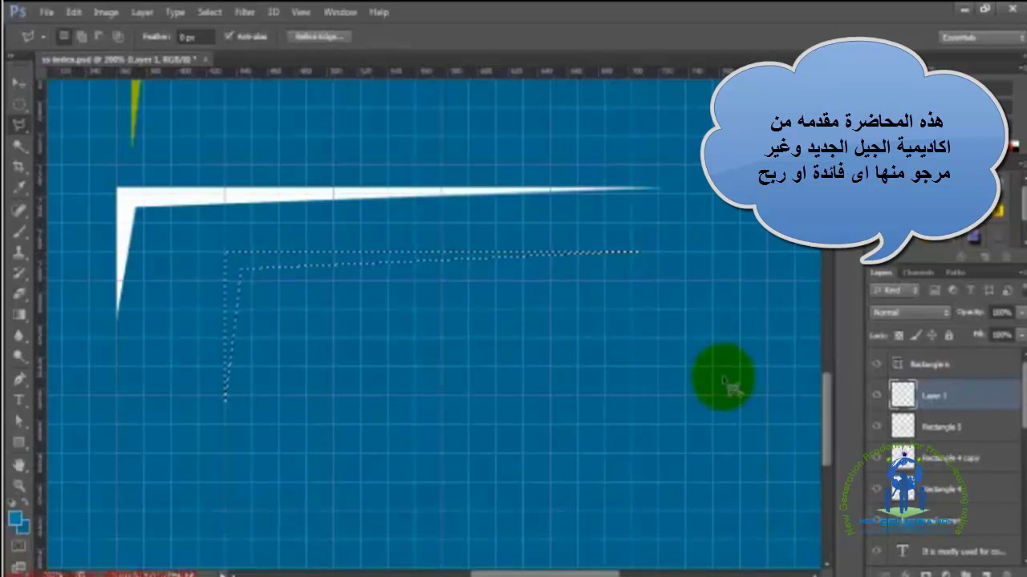
Step: Fill the L-shaped lasso selection with White at 100% opacity in Normal mode and deselect it
key(shift+F5)
key(Escape)
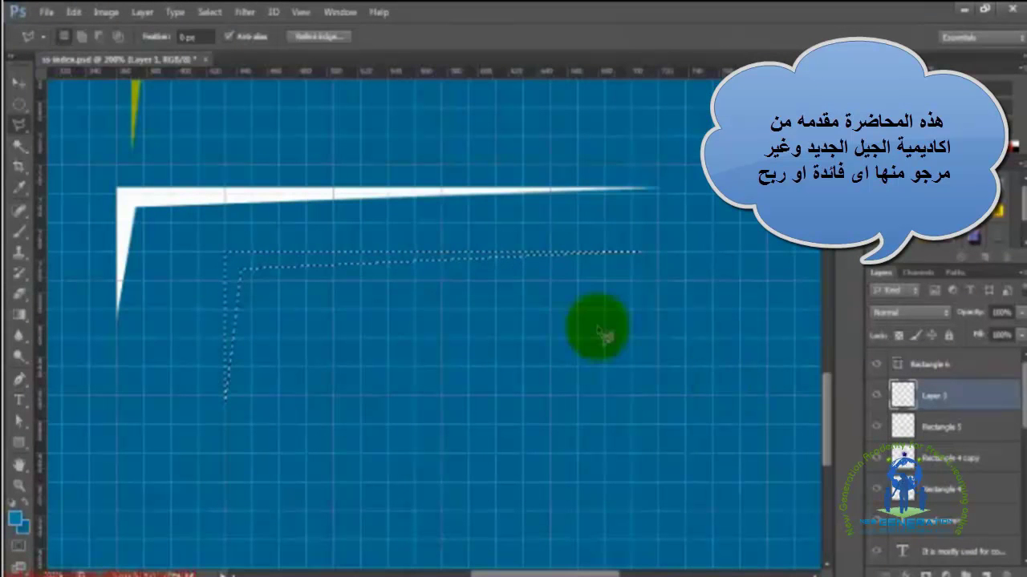
key(shift+F5)
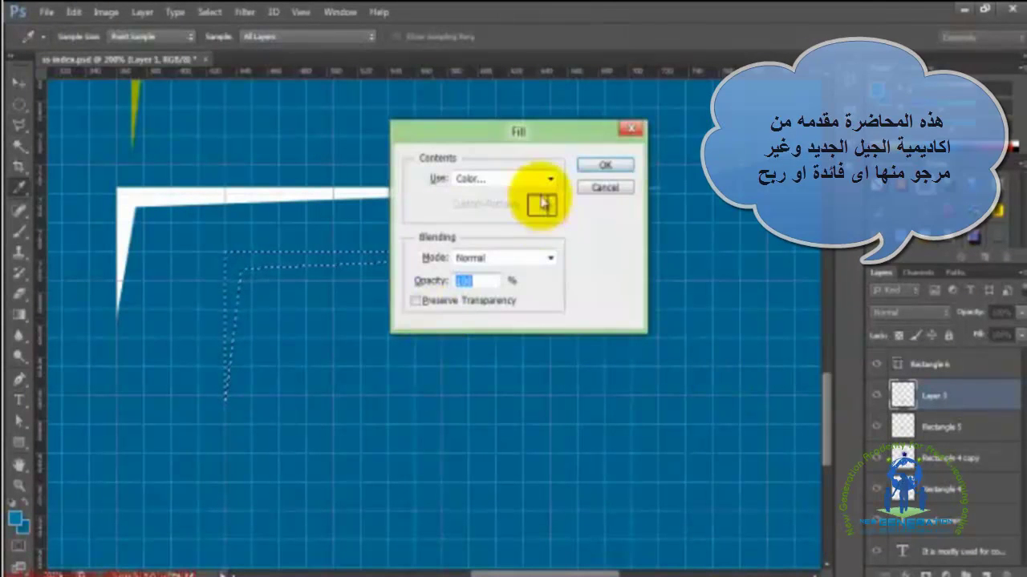
click(533, 181)
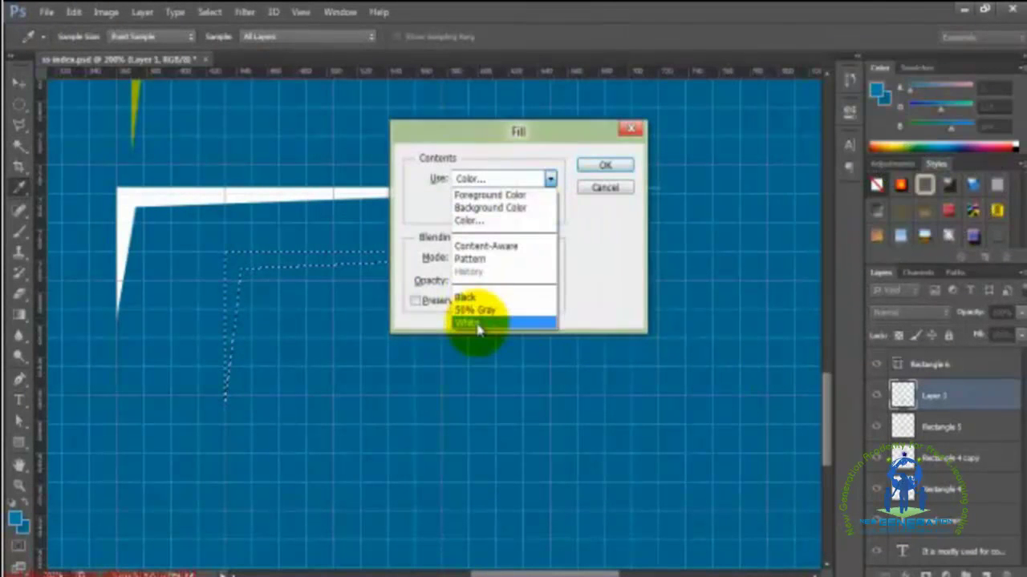
click(476, 323)
click(604, 164)
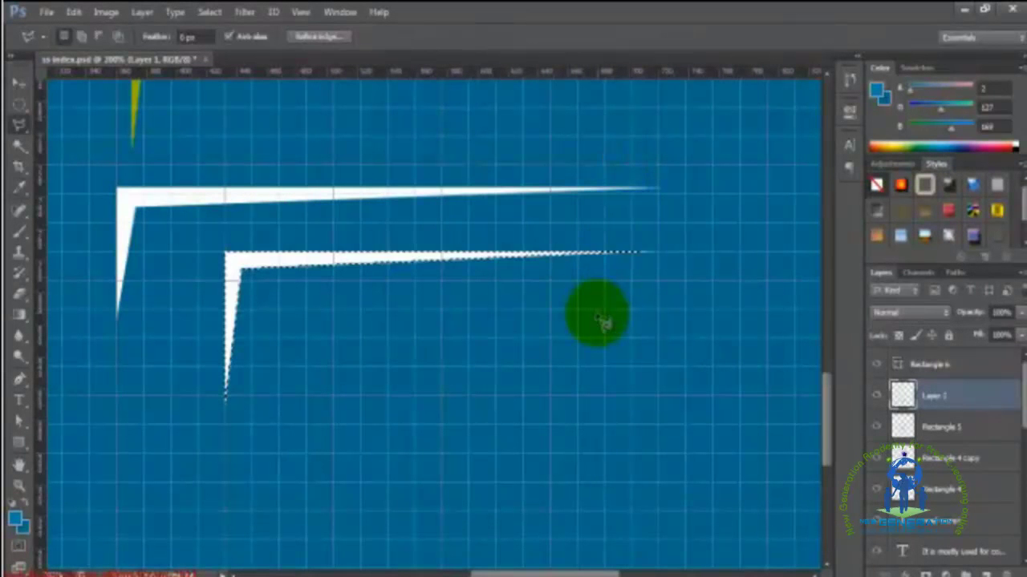
click(598, 319)
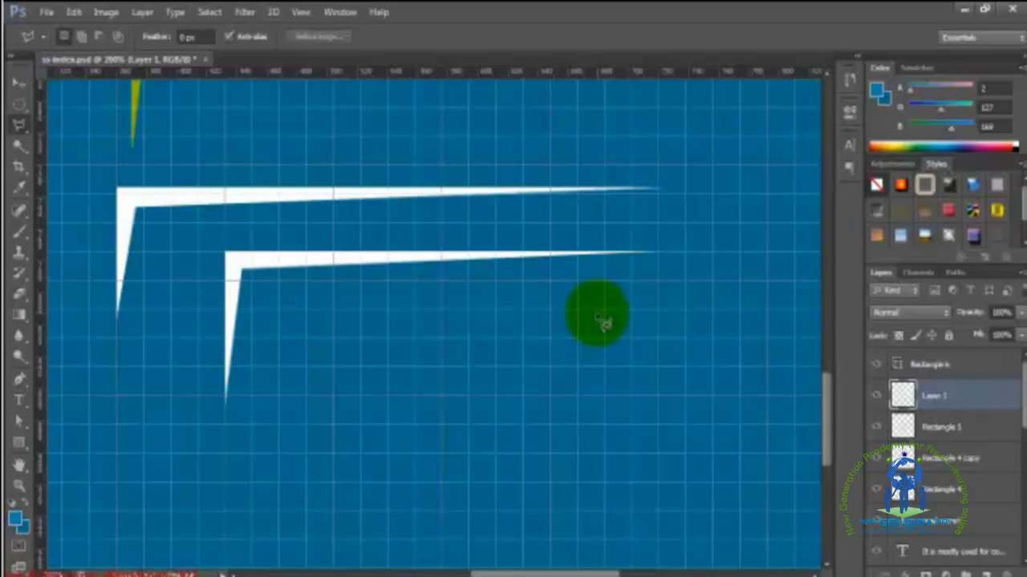
Step: Undo the lasso-drawn bracket and the point edits on the white shape, and delete the Rectangle 6 layer
click(409, 232)
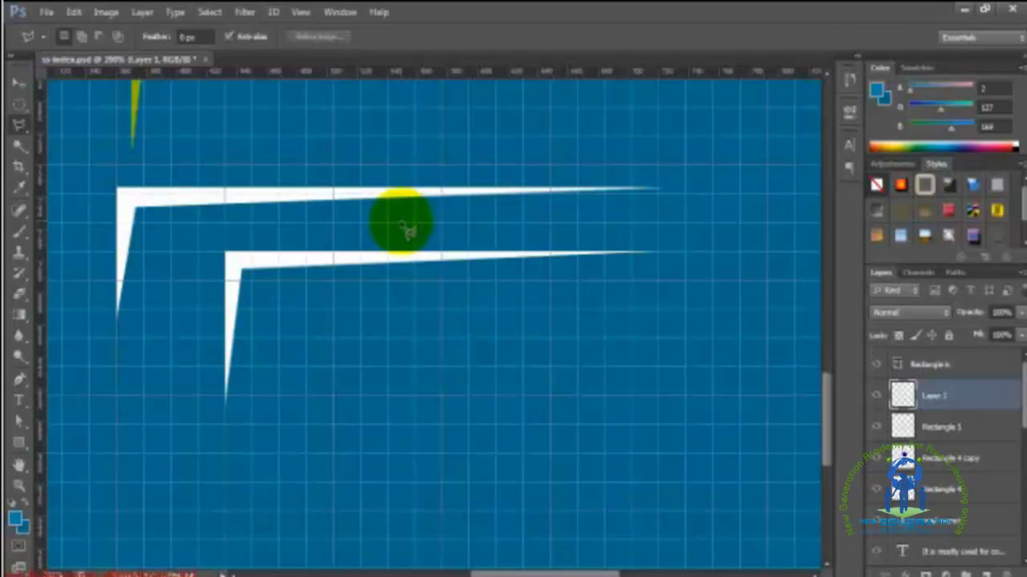
drag(408, 214, 500, 320)
key(ctrl+alt+z)
key(ctrl+alt+z)
key(ctrl+alt+z)
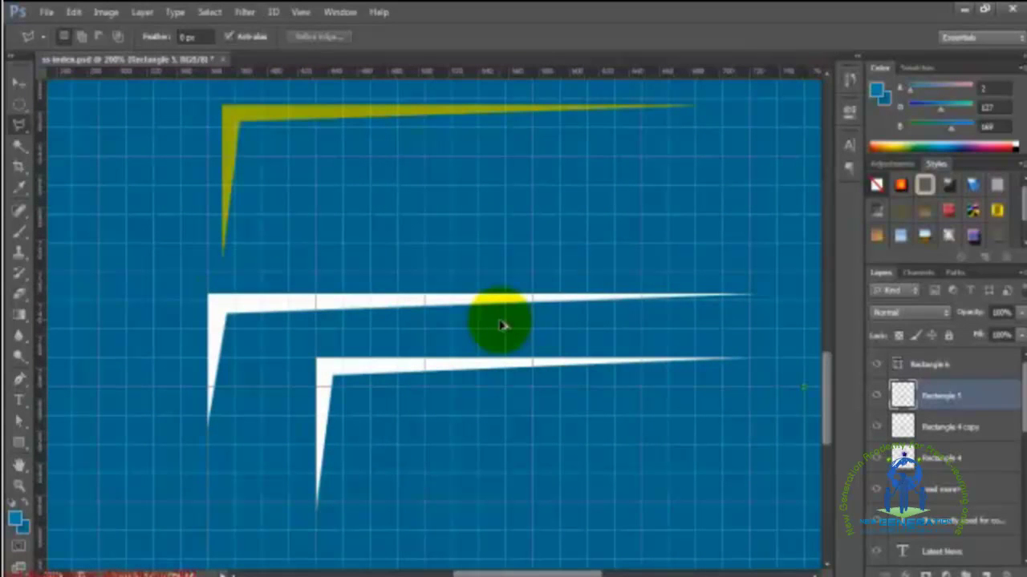
key(alt+bracketright)
key(ctrl+alt+z)
key(ctrl+alt+z)
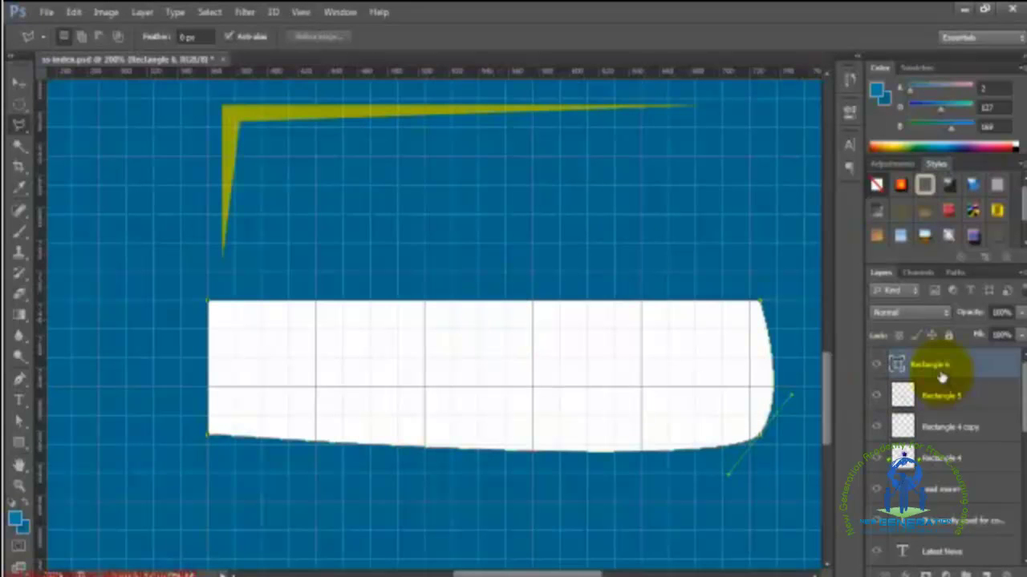
drag(955, 427, 1002, 574)
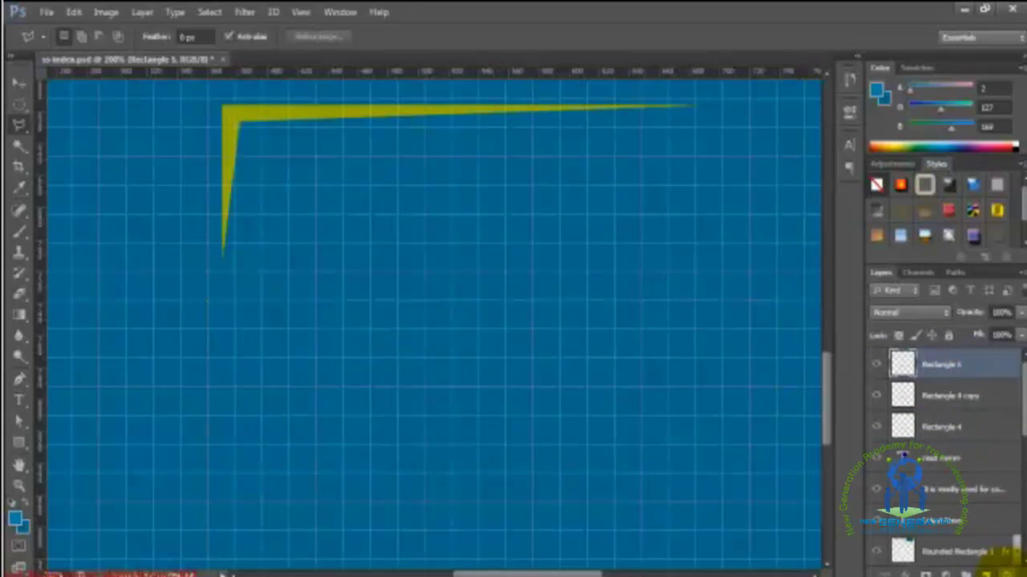
drag(472, 258, 471, 261)
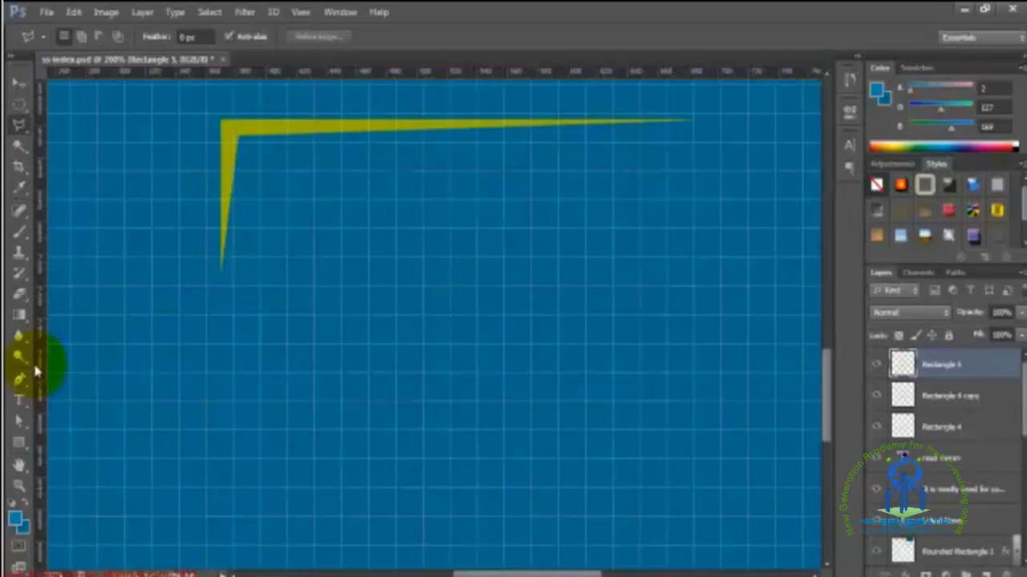
click(22, 320)
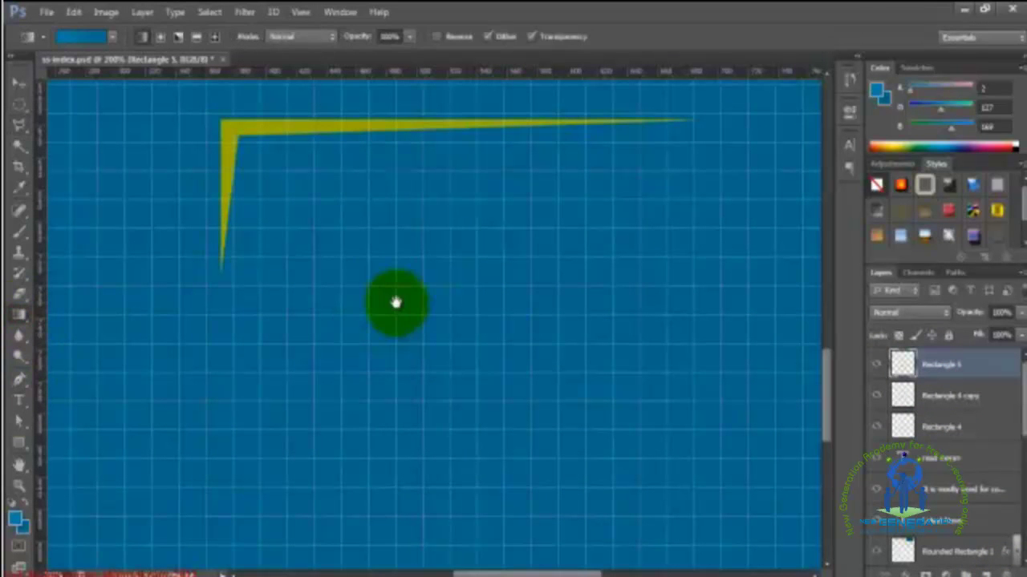
drag(394, 300, 392, 239)
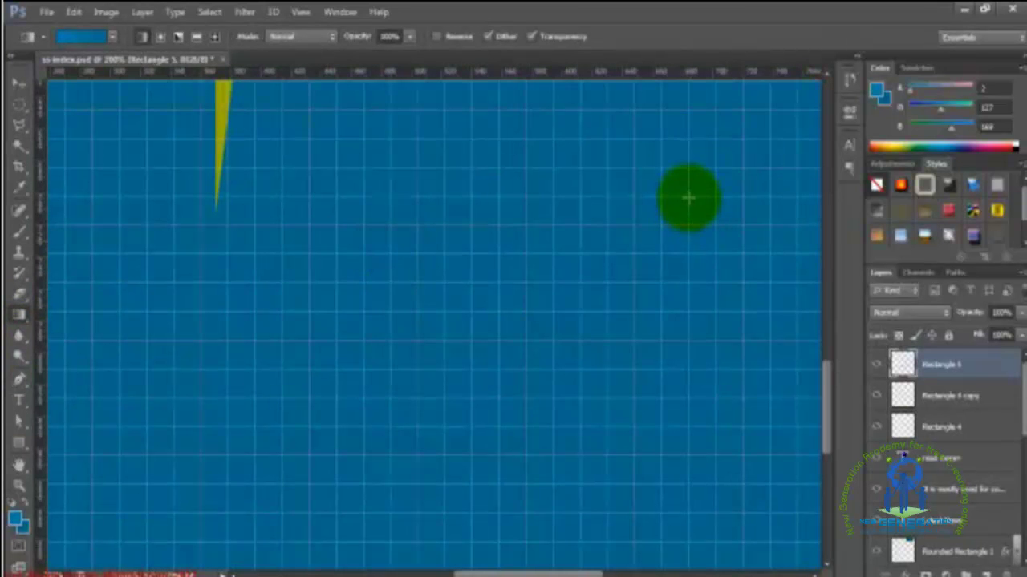
drag(689, 196, 223, 288)
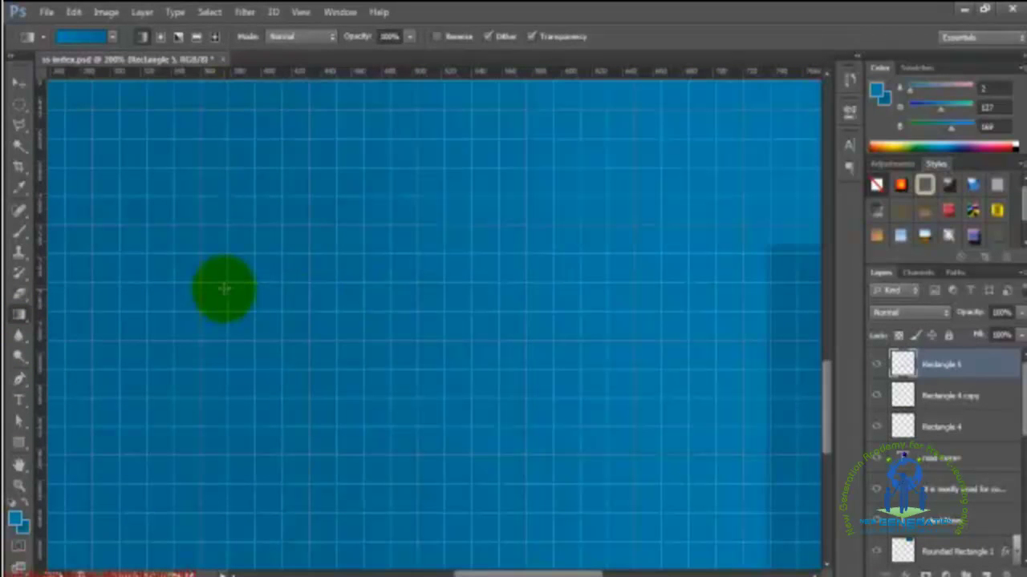
key(ctrl+z)
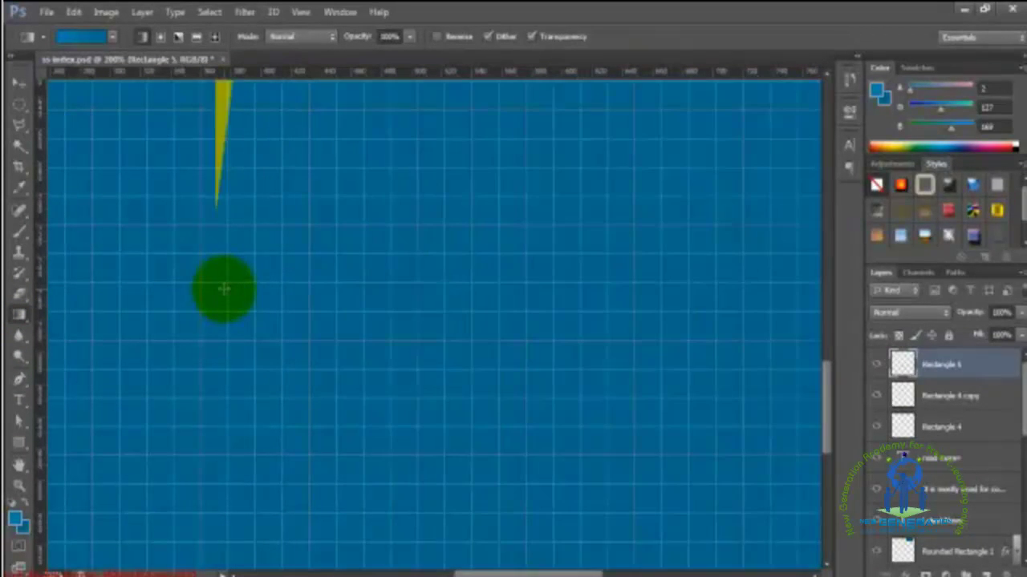
Step: Draw a rectangle shape about 306 px wide and 90 px high below the yellow bracket and color it white
click(19, 444)
drag(577, 162, 559, 163)
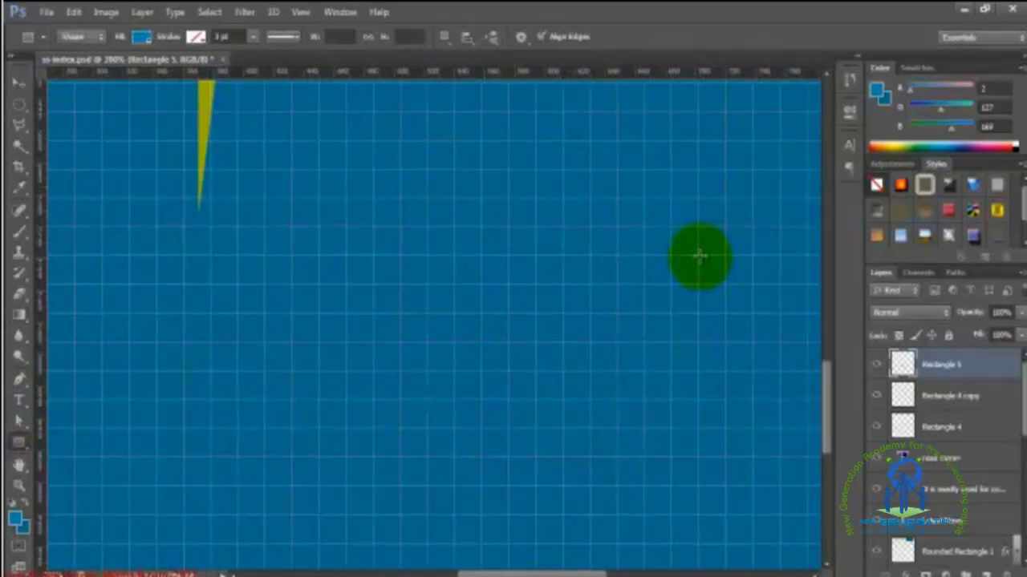
drag(699, 257, 236, 401)
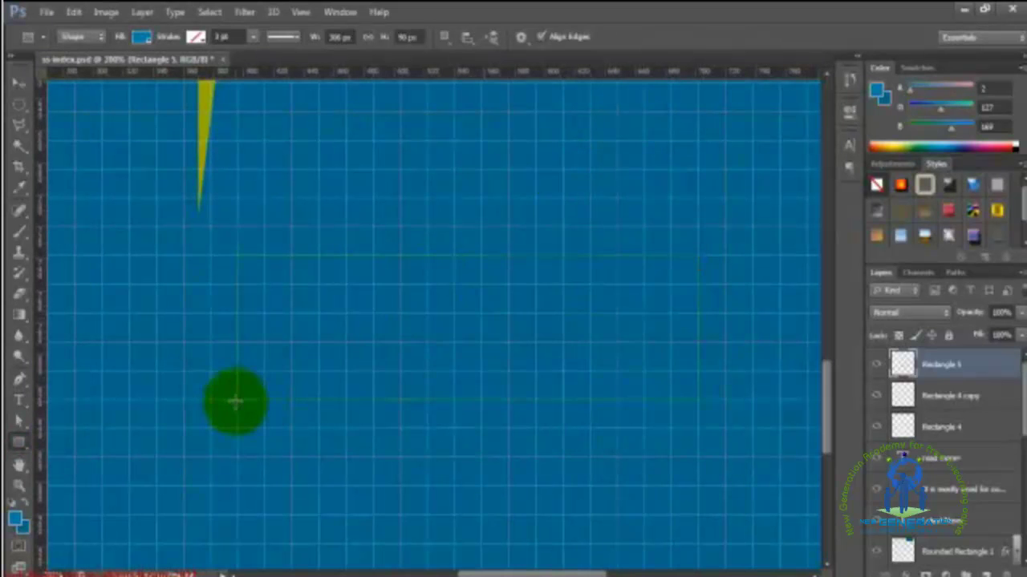
double_click(895, 365)
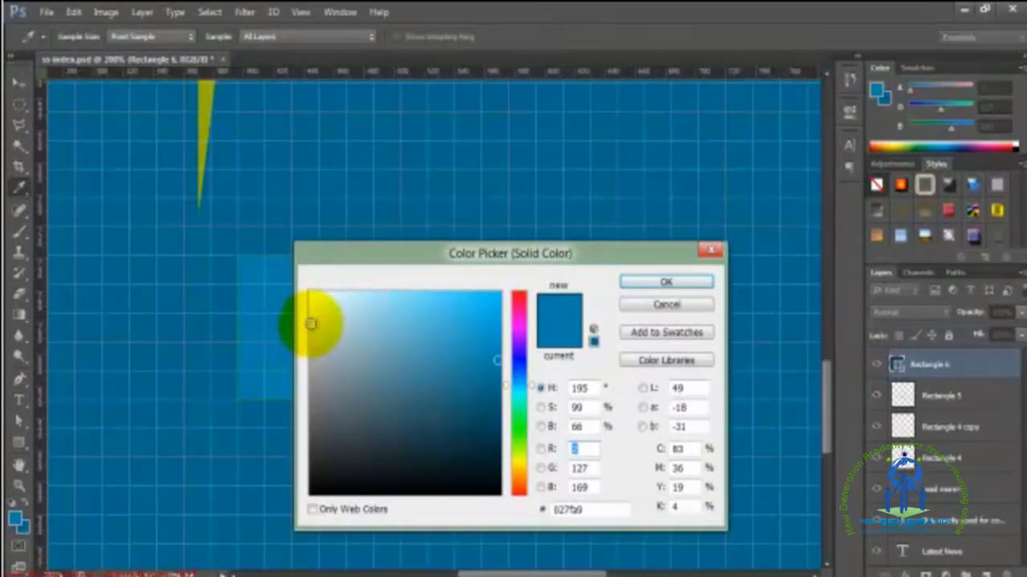
drag(310, 322, 296, 272)
click(664, 282)
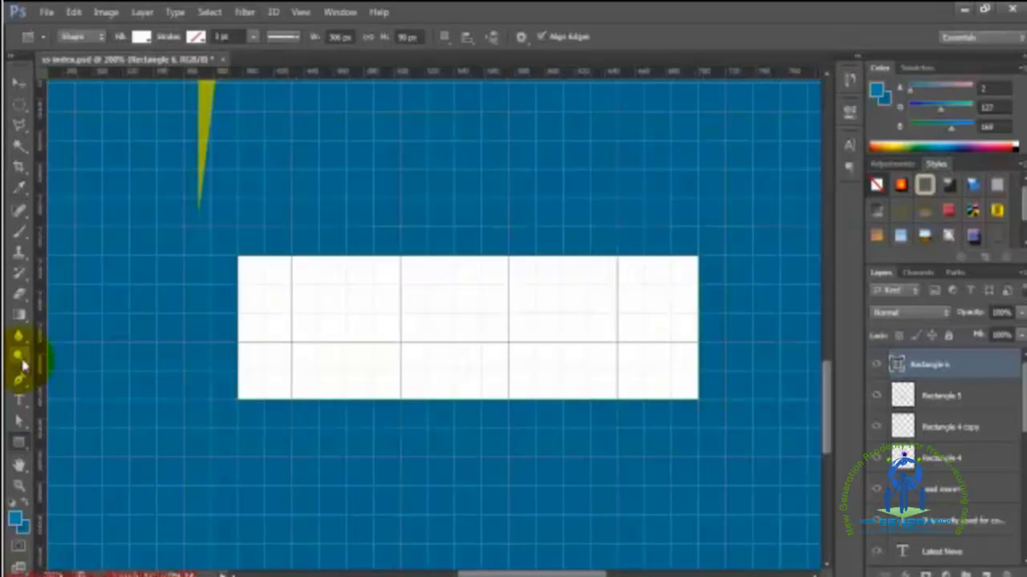
Step: Delete the white rectangle's lower-right anchor point and add an anchor point on the resulting slanted edge near its lower end
drag(20, 379, 70, 423)
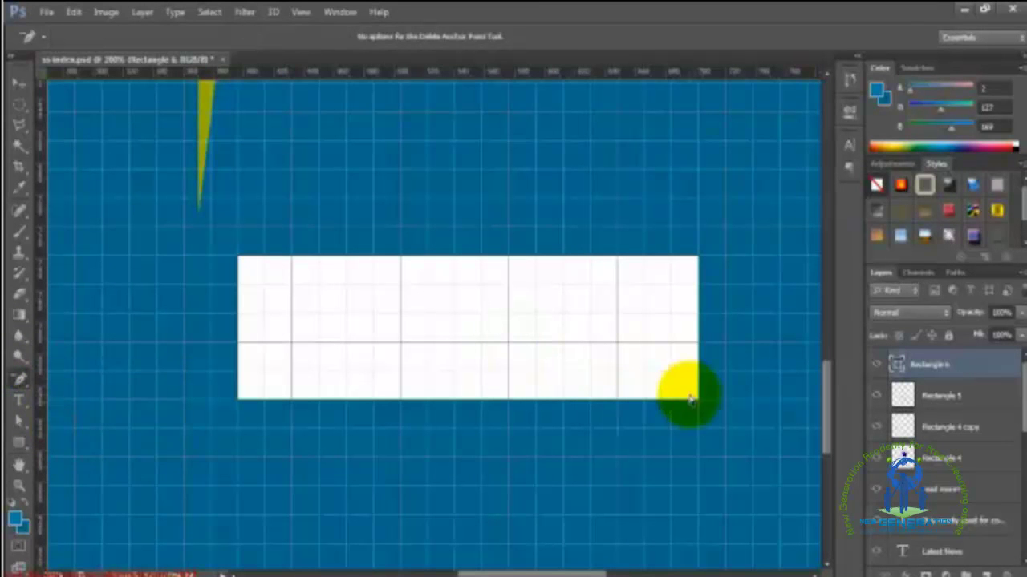
click(698, 400)
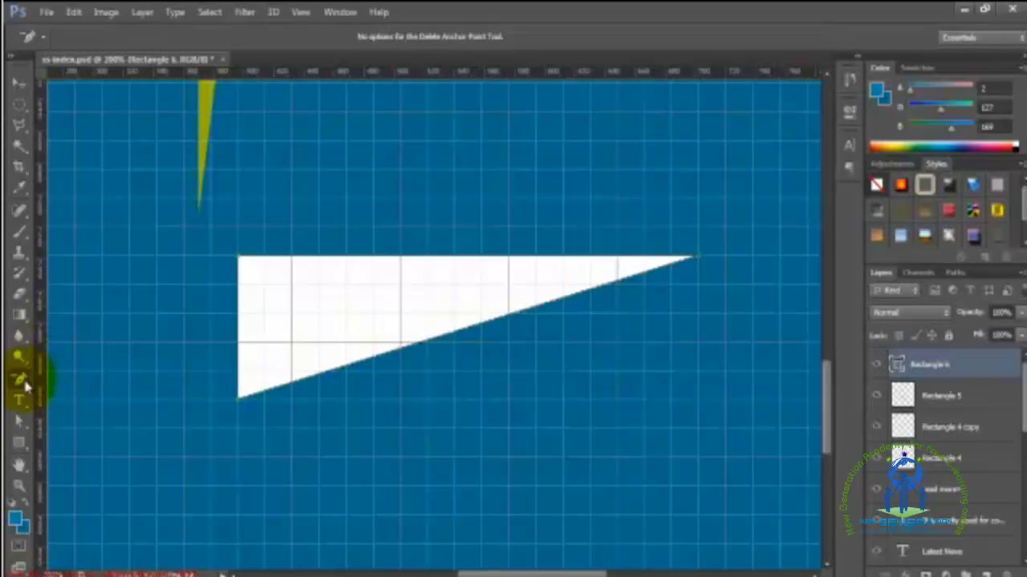
drag(25, 385, 64, 406)
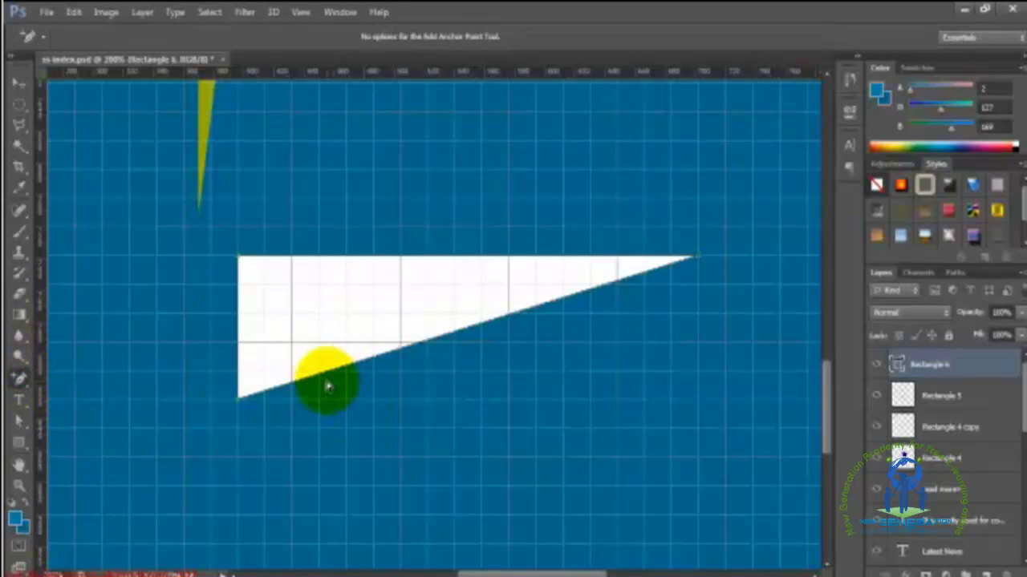
click(327, 375)
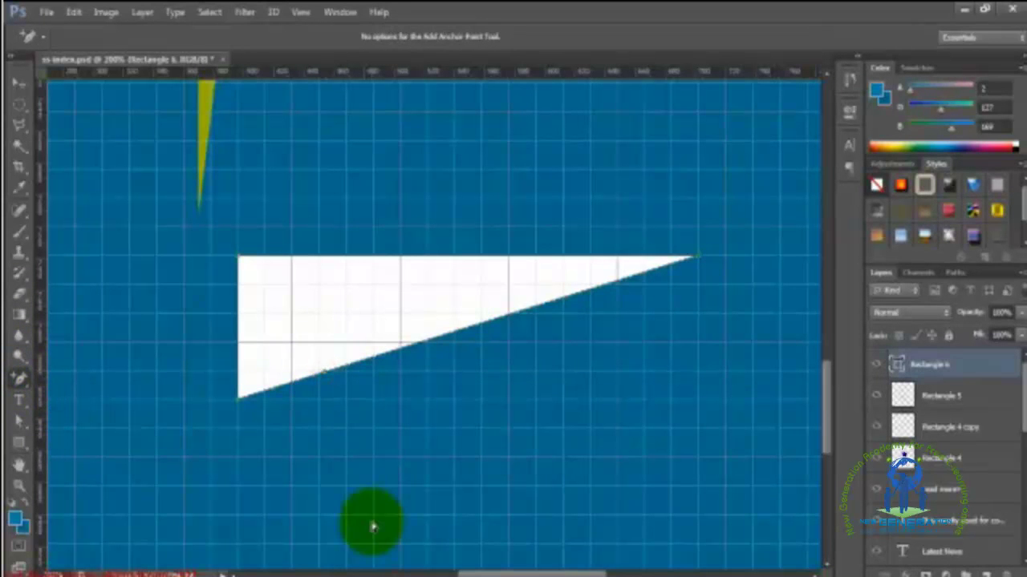
Step: Move the added anchor point up and left until it sits just inside the shape's upper-left corner
key(Up)
key(Up)
key(Up)
key(Up)
key(Up)
key(Up)
key(Up)
key(Up)
key(Up)
key(Up)
key(Up)
key(Up)
key(Up)
key(Up)
key(Up)
key(Up)
key(Up)
key(Up)
key(Up)
key(Up)
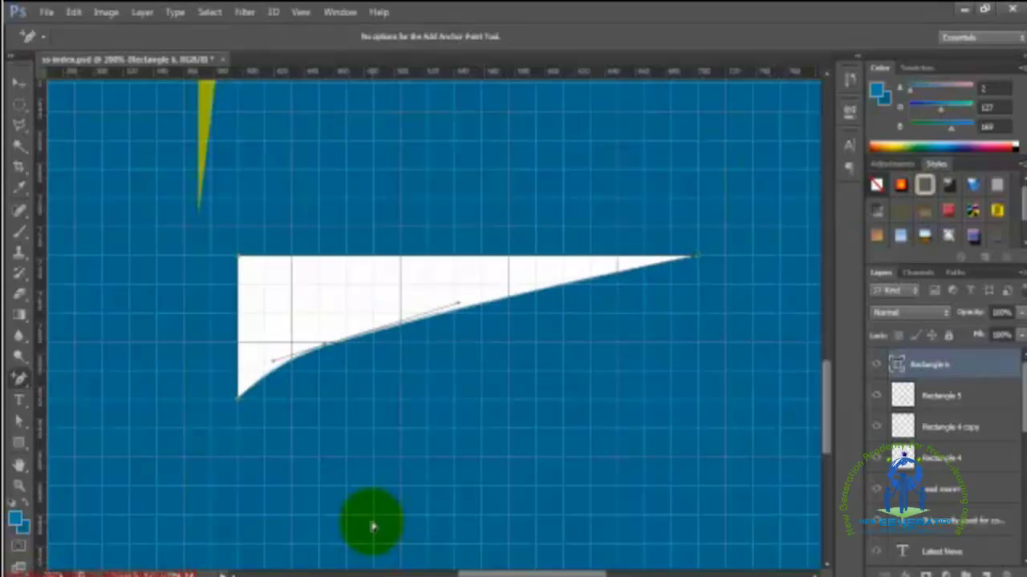
drag(324, 333, 324, 323)
key(Up)
key(Up)
key(Up)
key(Up)
key(Up)
key(Up)
key(Up)
key(Up)
key(Up)
key(Up)
key(Up)
key(Up)
key(Up)
key(Up)
key(Up)
key(Up)
key(Up)
key(Up)
key(Up)
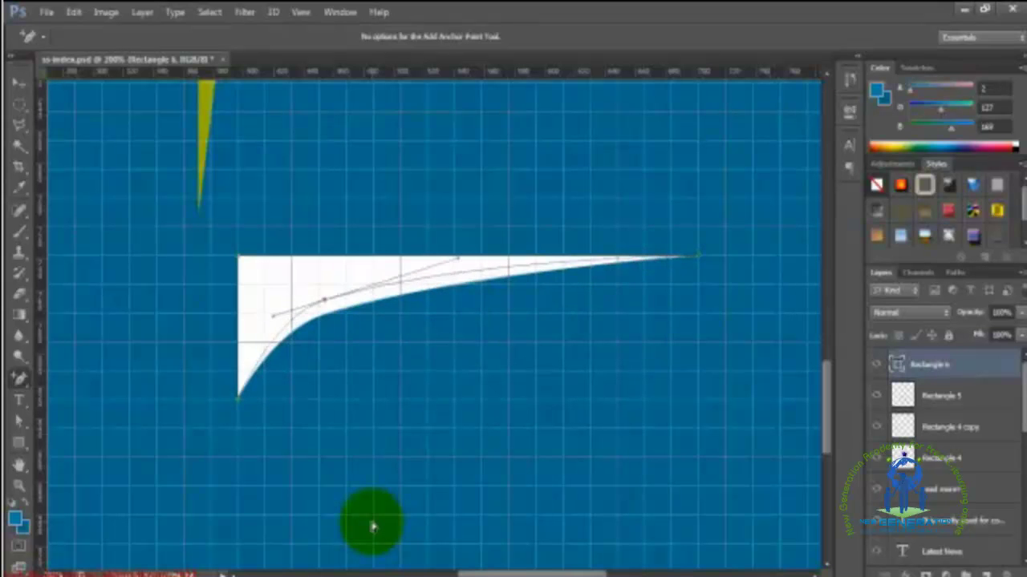
key(Left)
key(Left)
key(Left)
key(Left)
key(Left)
key(Left)
key(Left)
key(Left)
drag(447, 246, 399, 242)
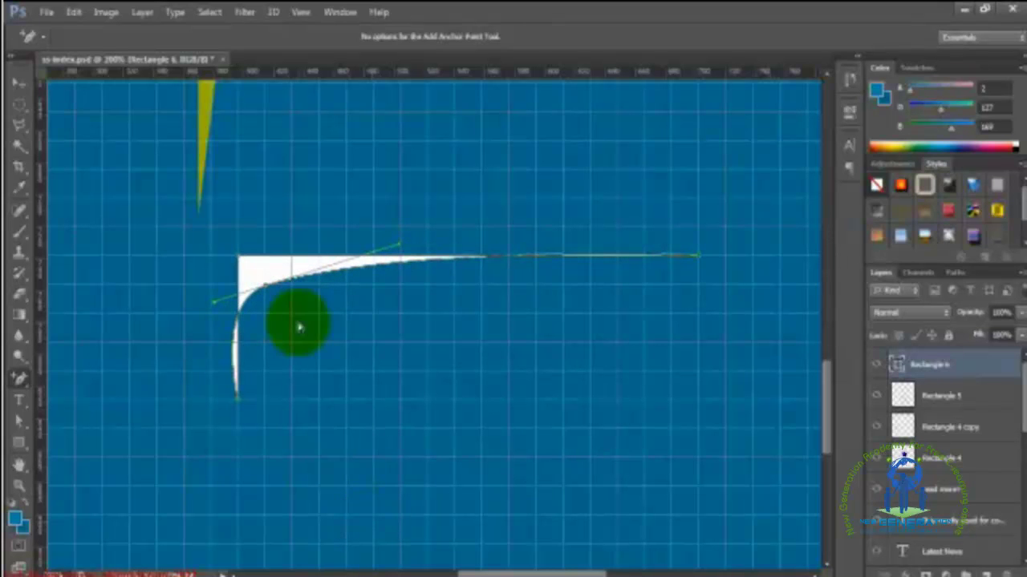
click(260, 291)
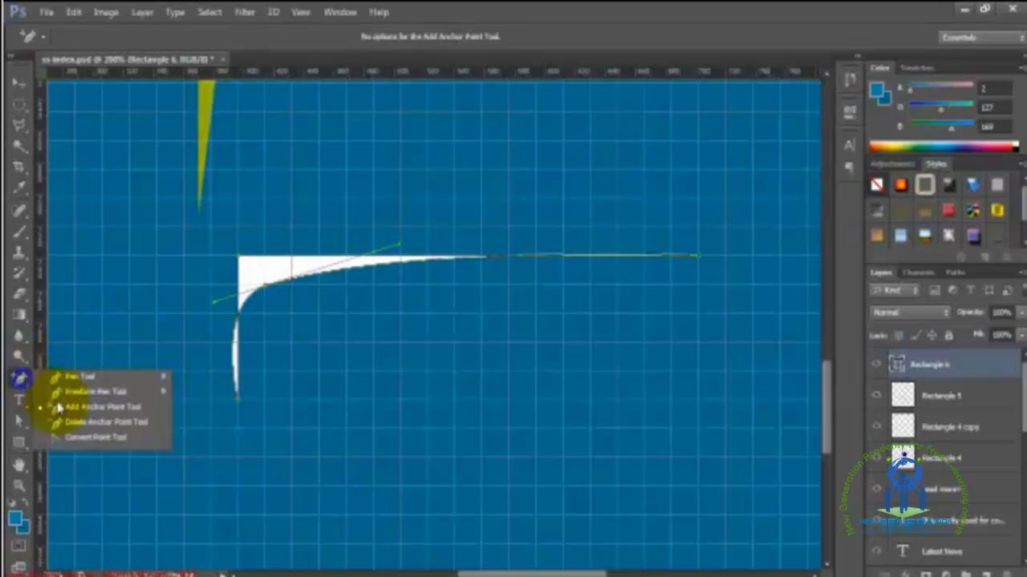
Step: Convert the inner curved point to a sharp corner and nudge it slightly up and left to thin the bracket's arms
drag(24, 383, 65, 437)
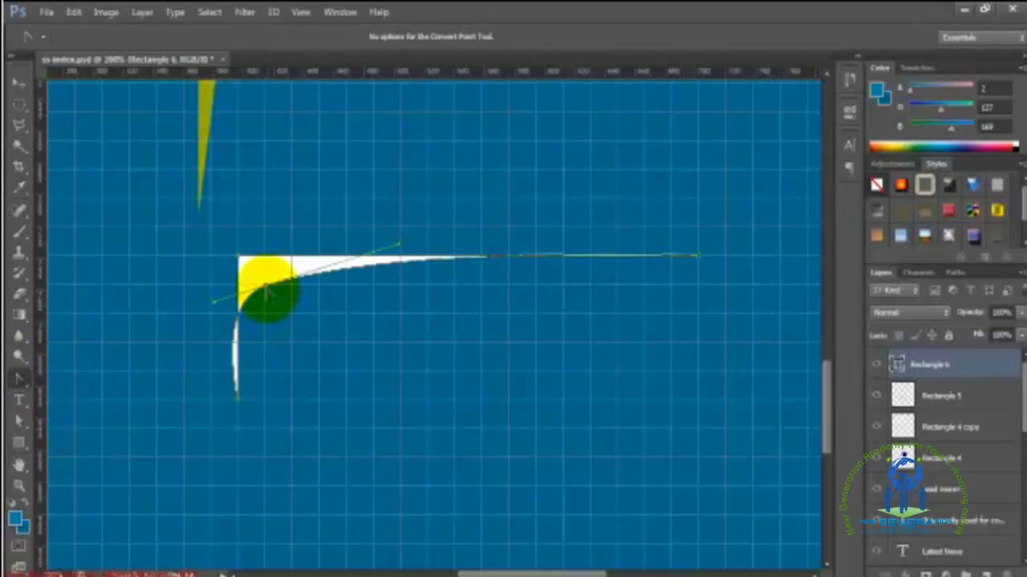
click(265, 285)
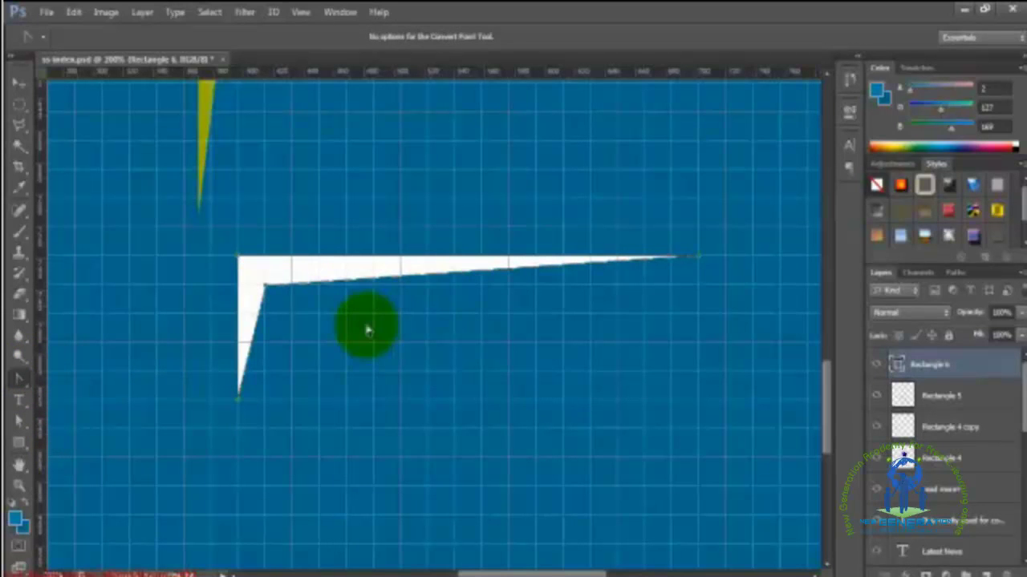
key(Up)
key(Up)
key(Left)
key(Left)
key(Left)
key(Left)
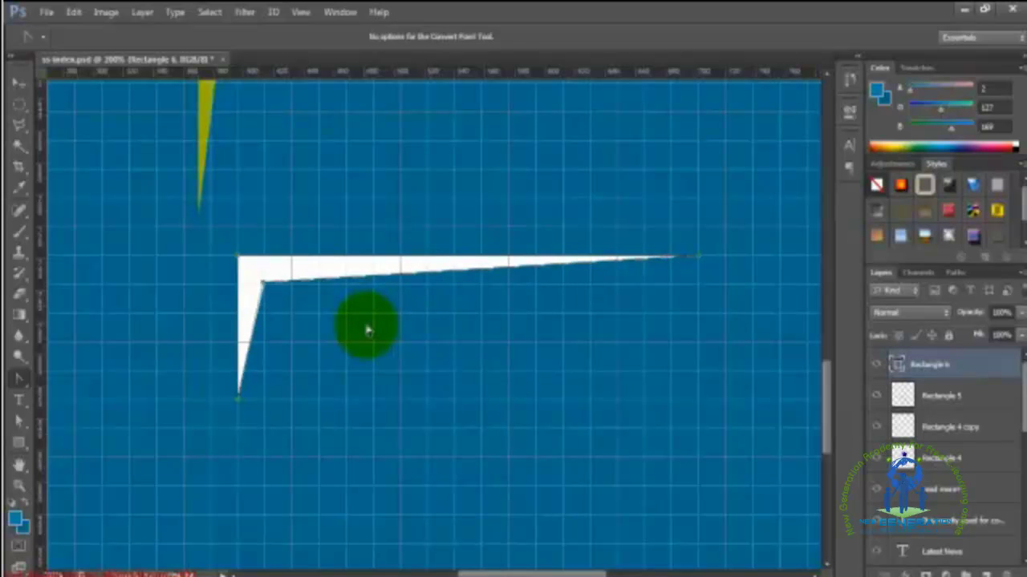
key(Up)
key(Left)
key(Left)
click(974, 391)
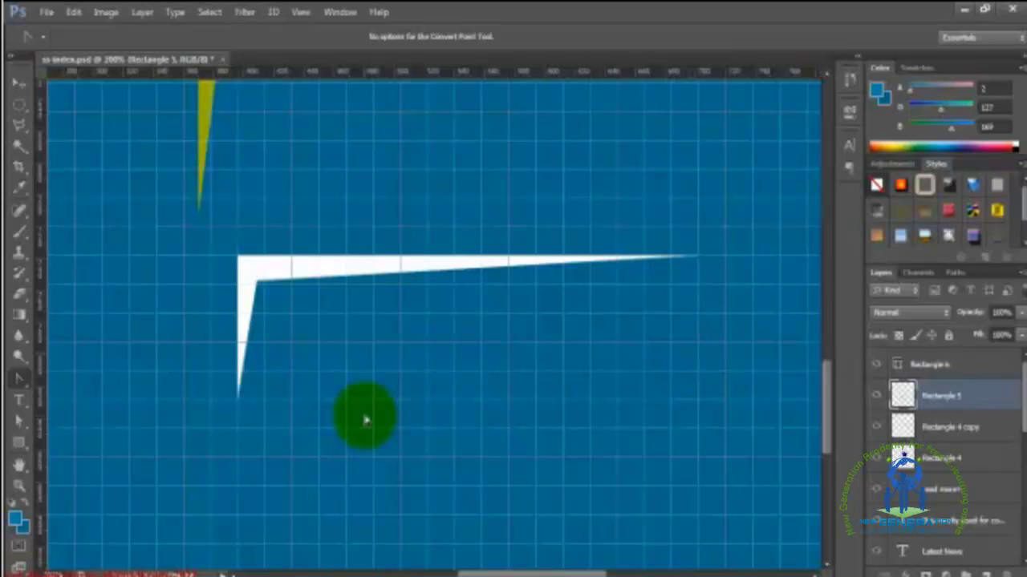
Step: Reselect the white bracket's inner corner point and nudge it right and slightly down to widen both arms
click(258, 285)
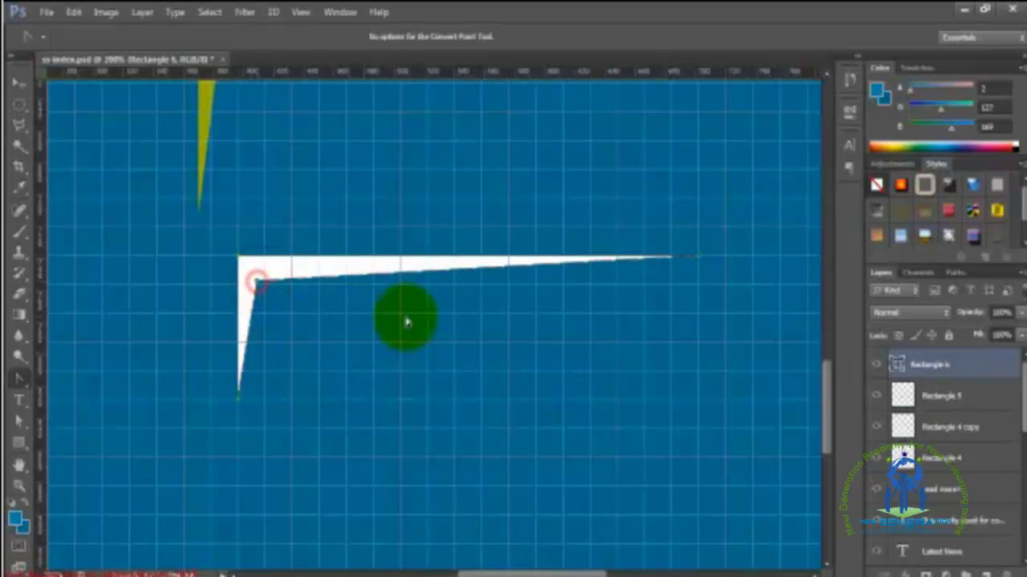
key(Right)
key(Right)
key(Right)
key(Right)
key(Right)
key(Right)
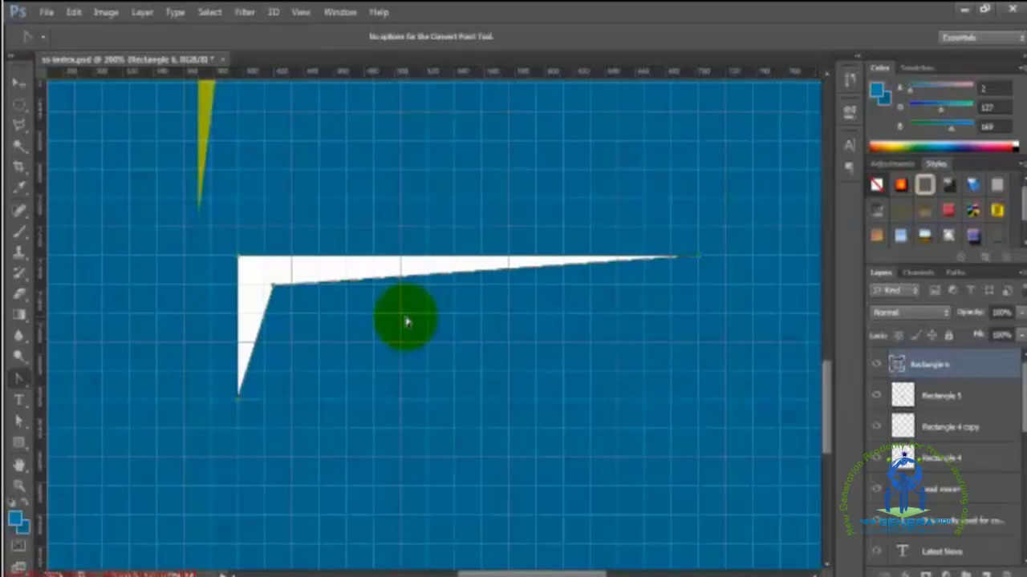
Step: Examine the brackets around the Home and About us navigation items in the page header, and return to the white bracket
drag(329, 180, 355, 447)
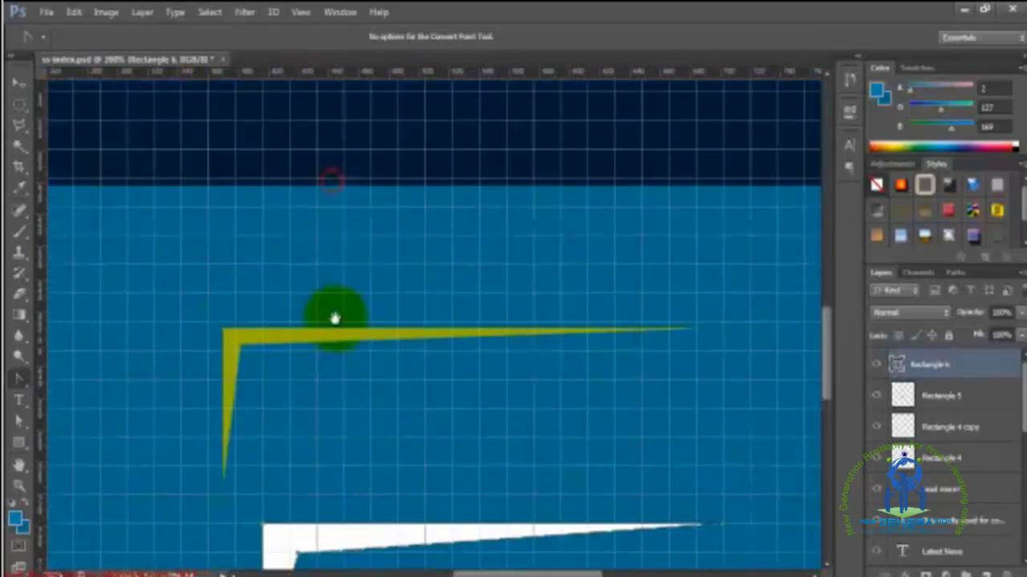
drag(335, 319, 468, 530)
drag(351, 250, 412, 471)
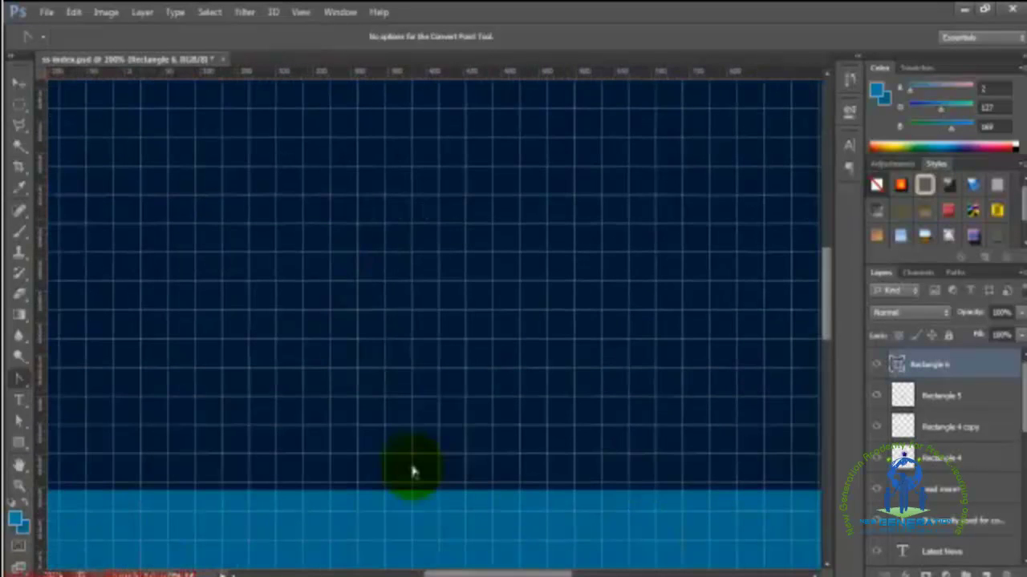
key(ctrl+minus)
drag(355, 187, 387, 393)
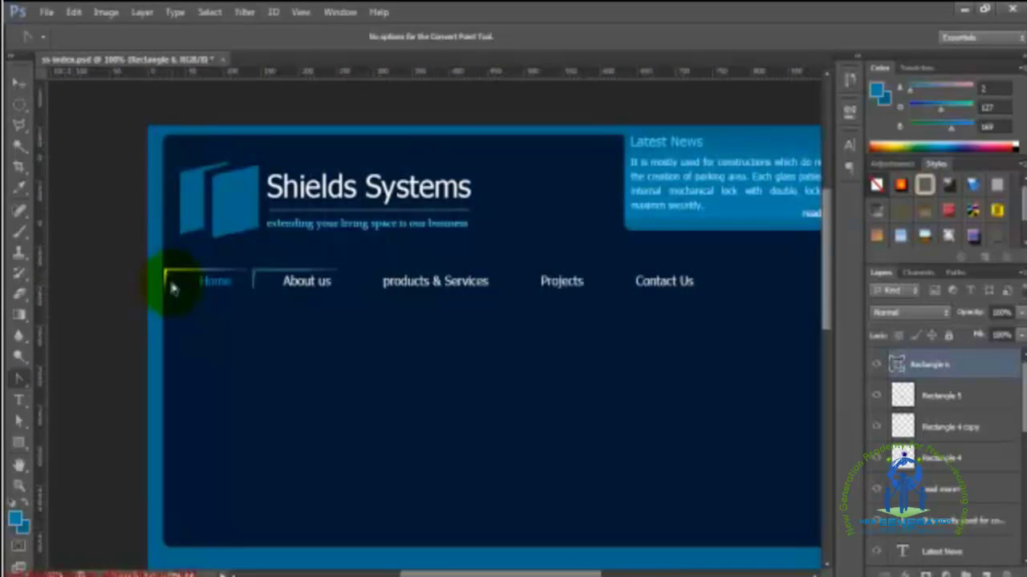
drag(454, 442, 417, 259)
drag(445, 406, 401, 257)
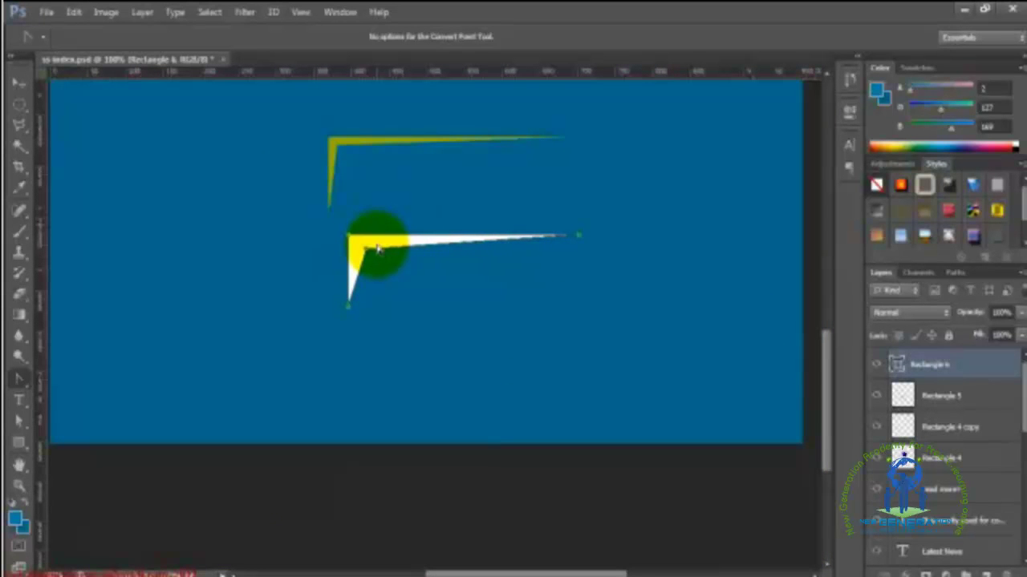
Step: Try moving the bracket's inner corner point straight up past the top edge, and undo the move
key(Up)
key(Up)
key(Up)
key(Up)
key(Up)
key(Up)
key(Up)
key(Up)
key(Up)
key(Up)
key(Up)
key(Up)
key(Up)
key(Up)
key(Up)
key(Up)
key(Up)
key(Up)
key(Up)
key(Up)
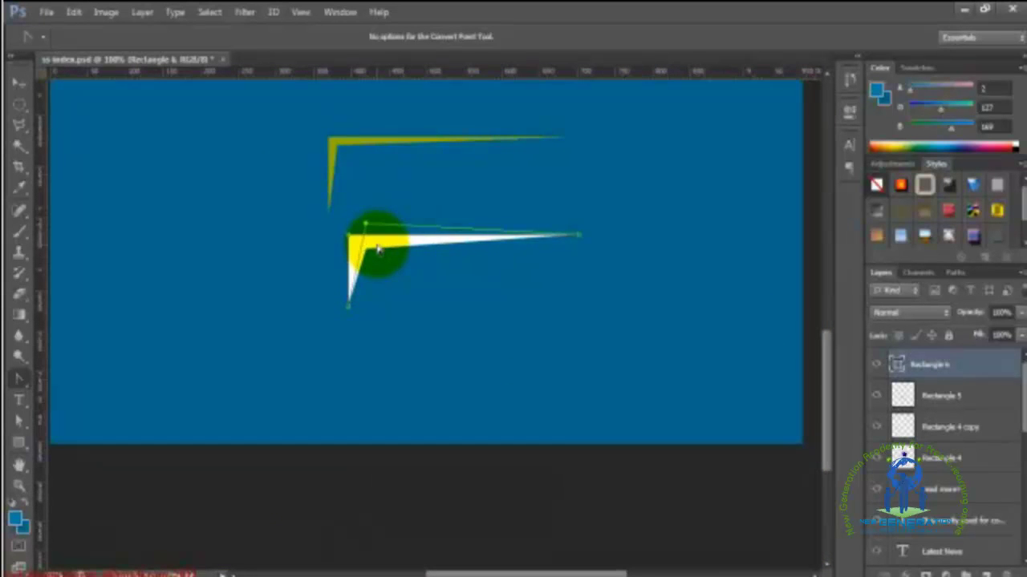
click(733, 224)
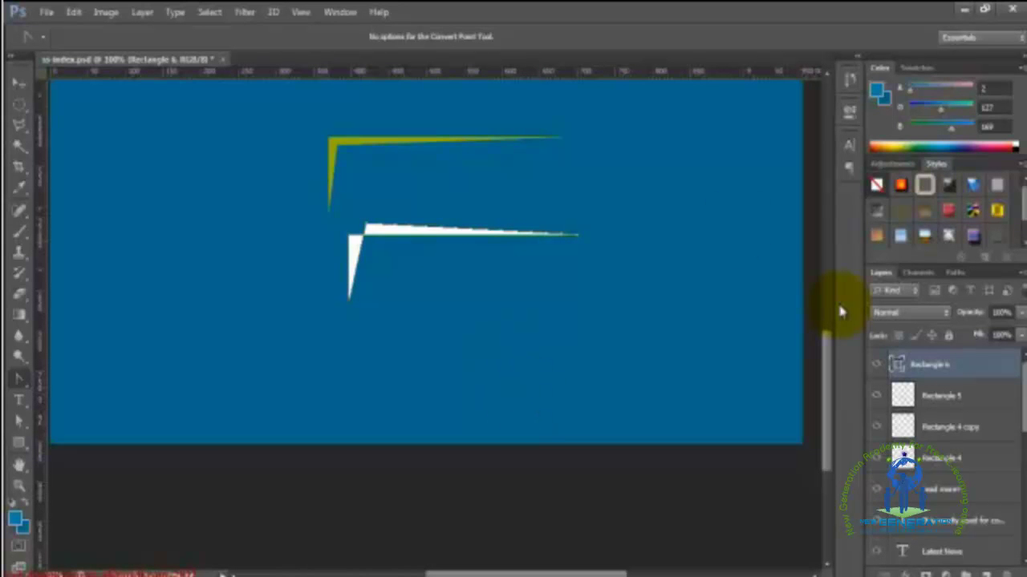
click(376, 223)
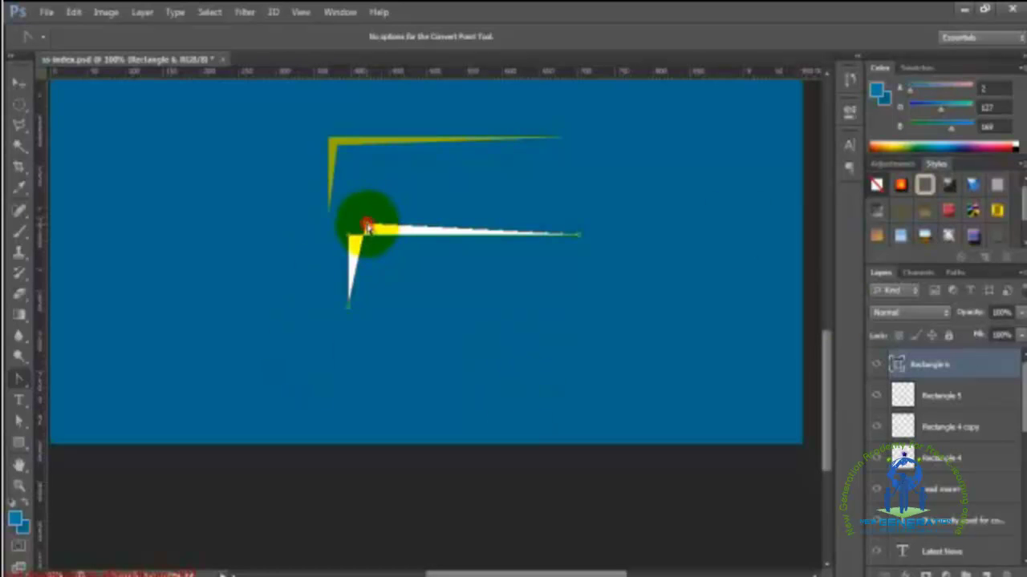
click(393, 318)
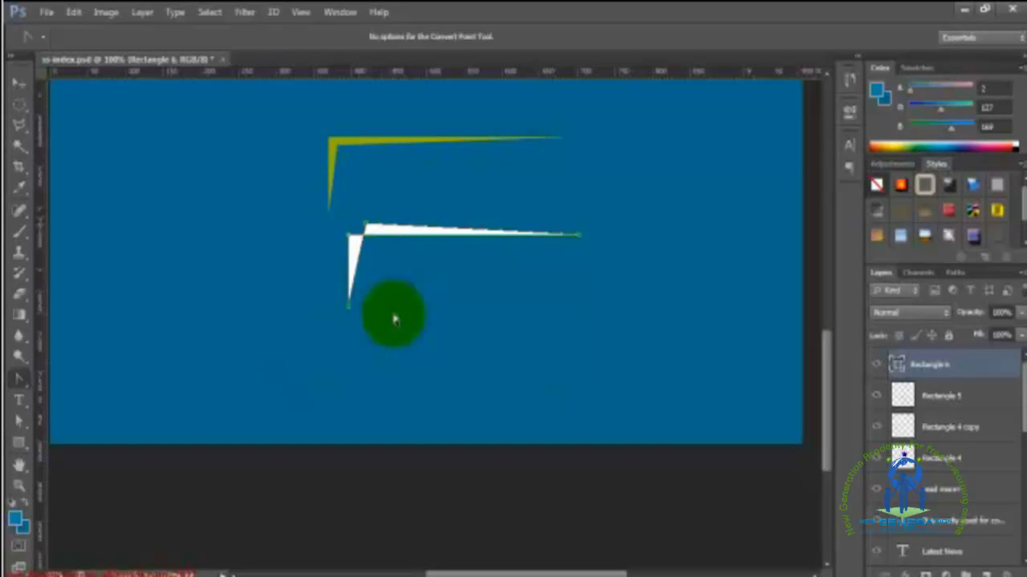
key(ctrl+alt+z)
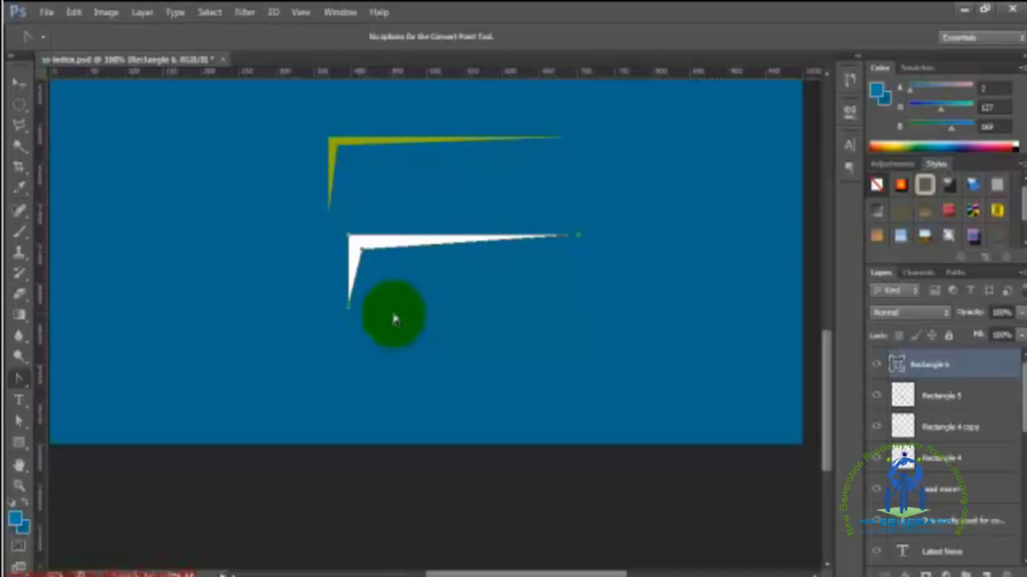
Step: Show the grid and draw a closed tapered L-shaped Pen path about 290 px wide and 75 px high below the white bracket
click(943, 406)
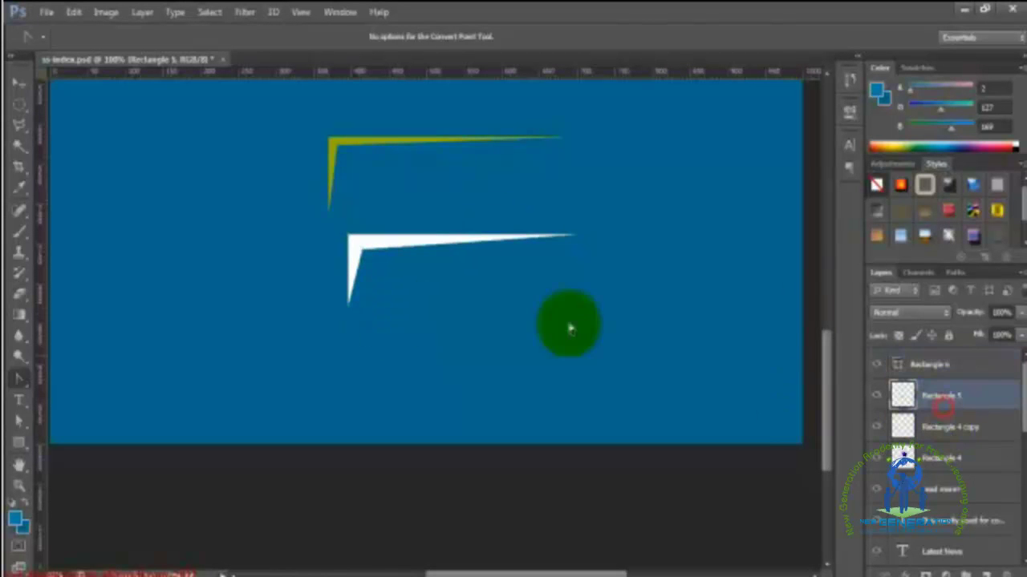
click(18, 378)
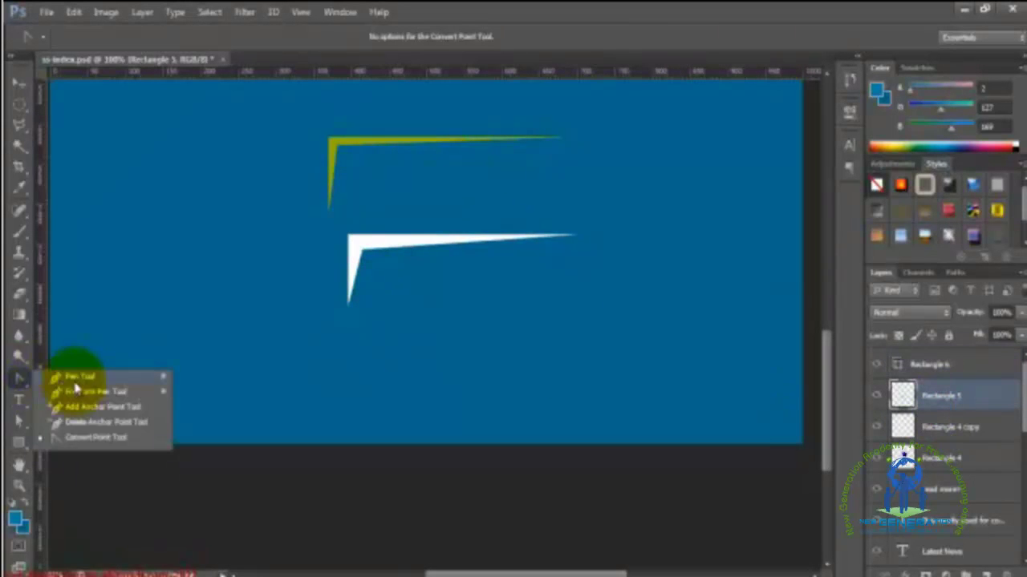
click(75, 381)
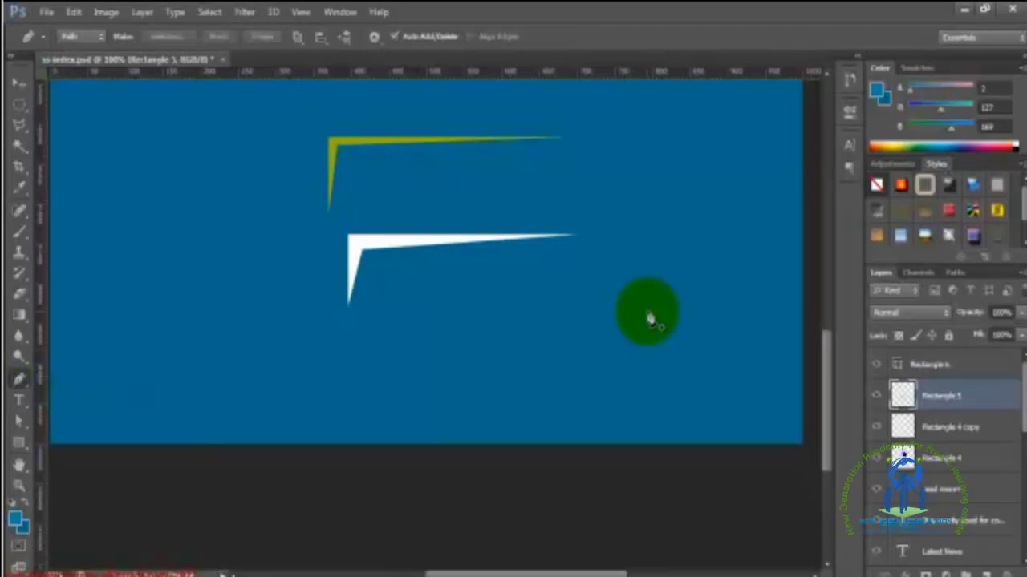
key(ctrl+apostrophe)
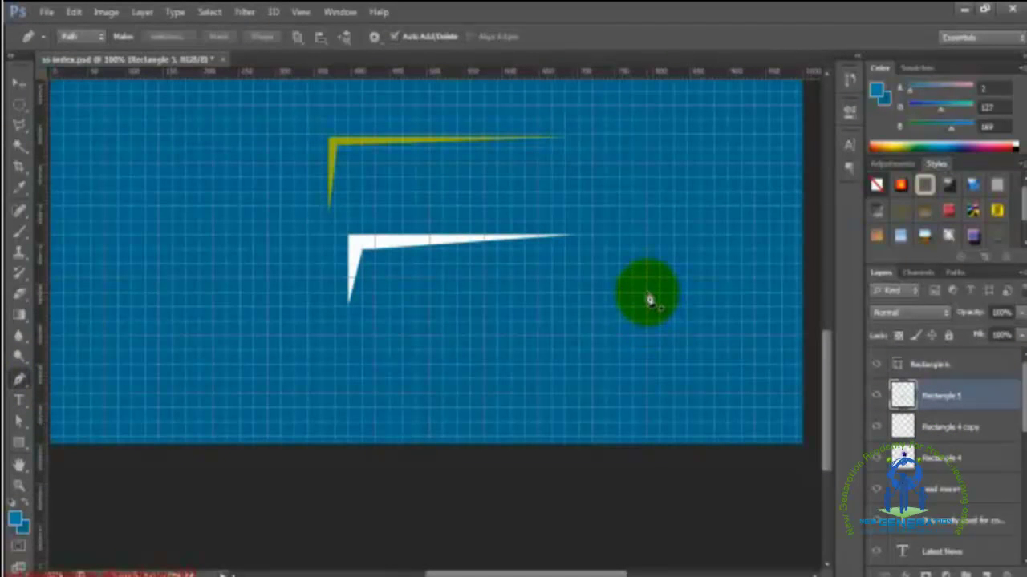
click(646, 293)
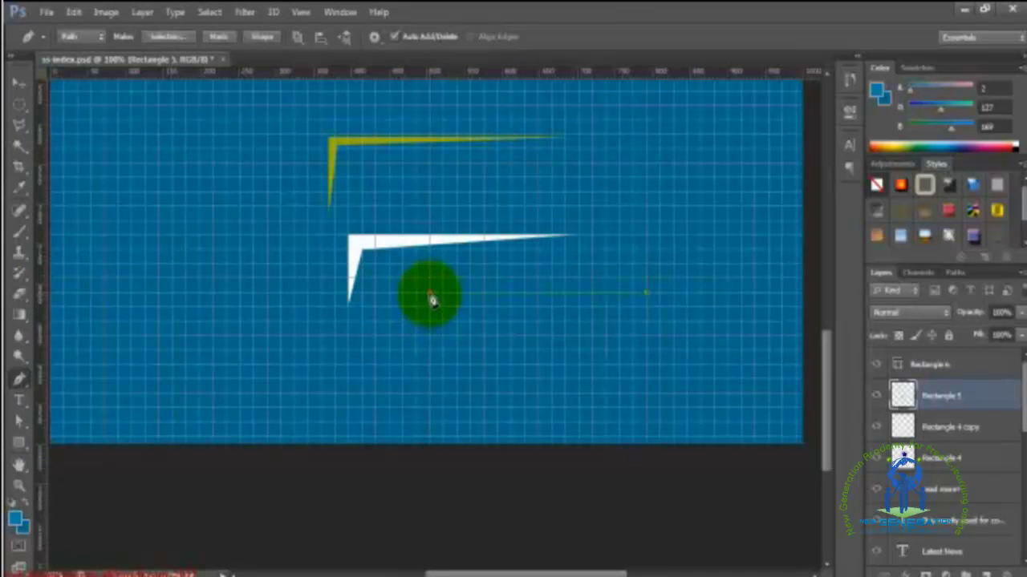
drag(430, 295, 429, 351)
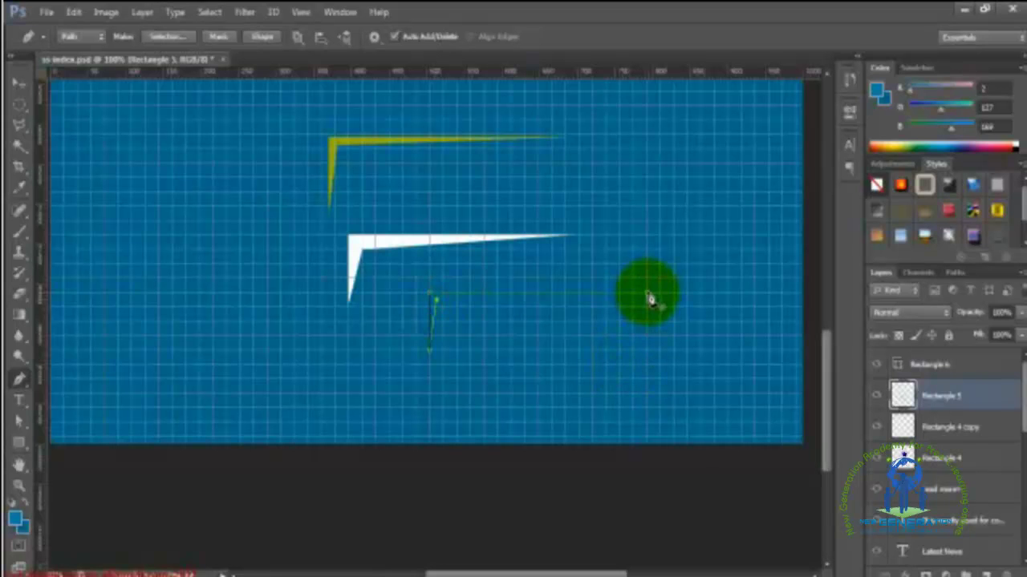
click(650, 299)
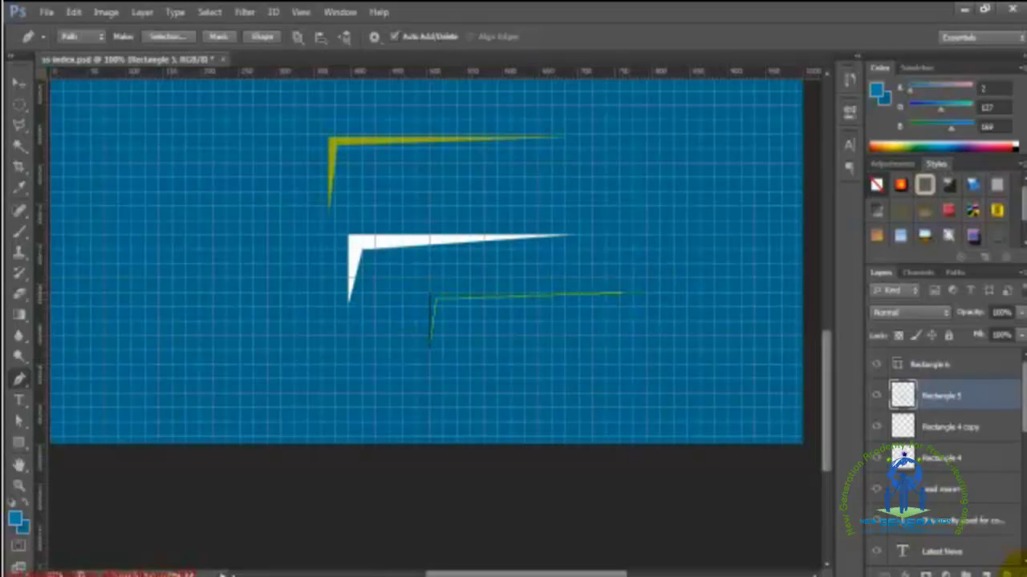
Step: Add a new layer above Rectangle 5 and fill the L-shaped path with White at 100% opacity in Normal mode
click(987, 575)
click(574, 350)
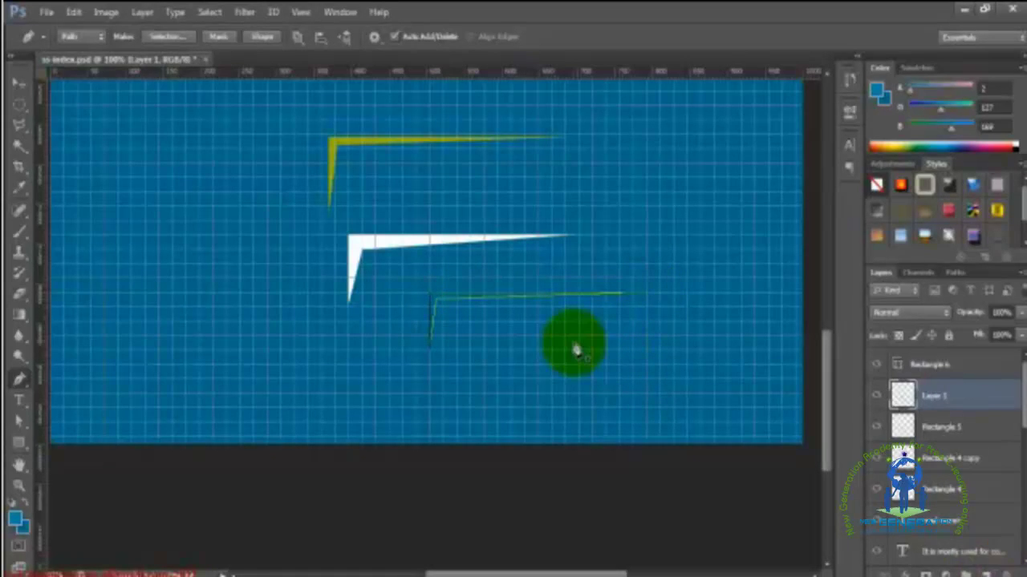
right_click(454, 298)
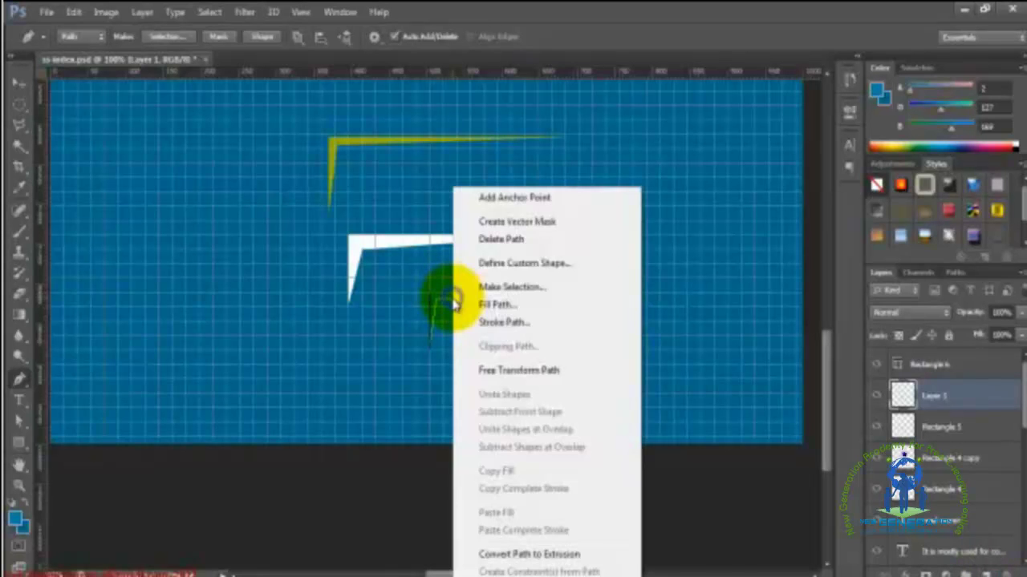
click(498, 306)
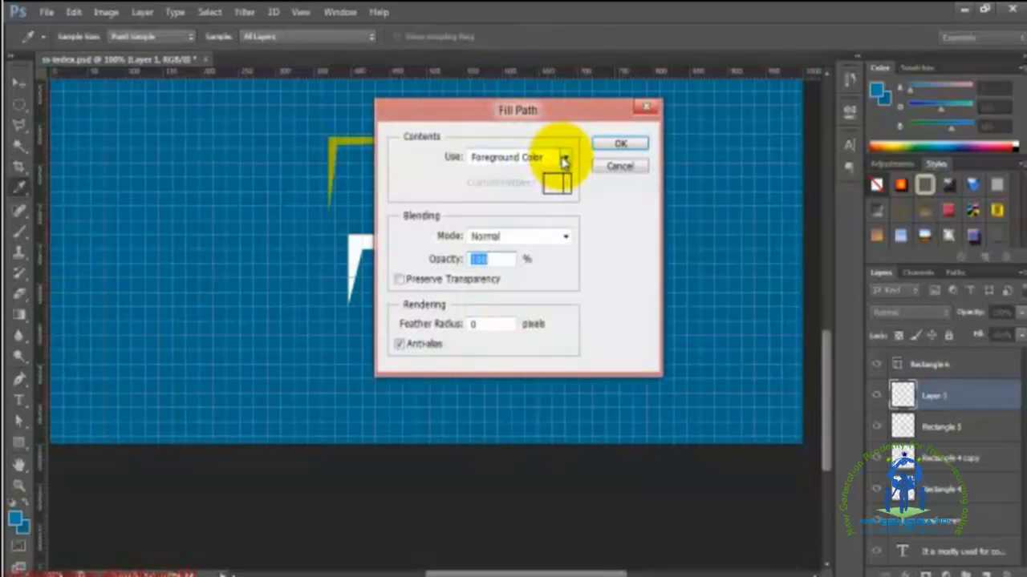
click(564, 158)
click(506, 301)
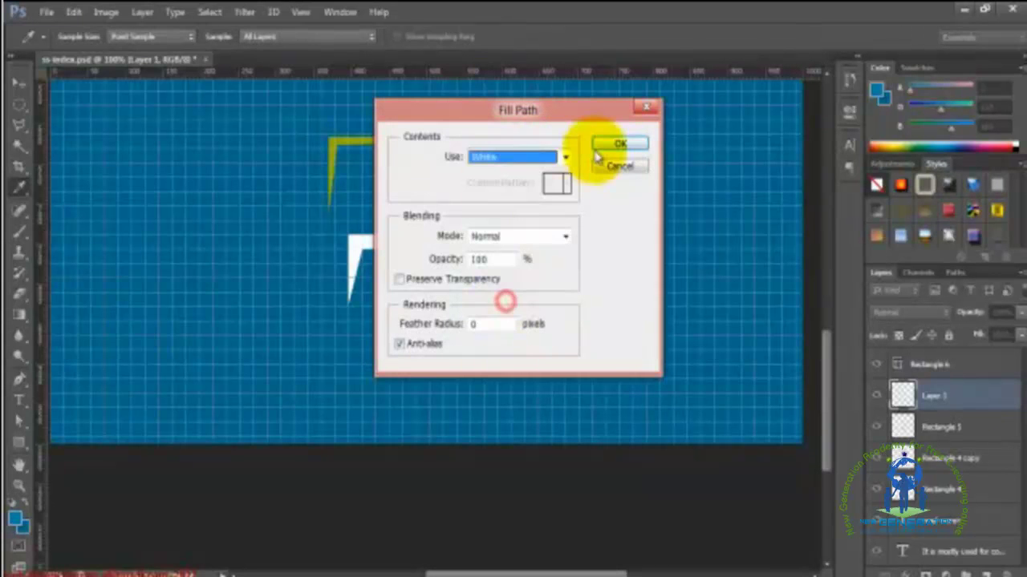
click(598, 148)
click(745, 409)
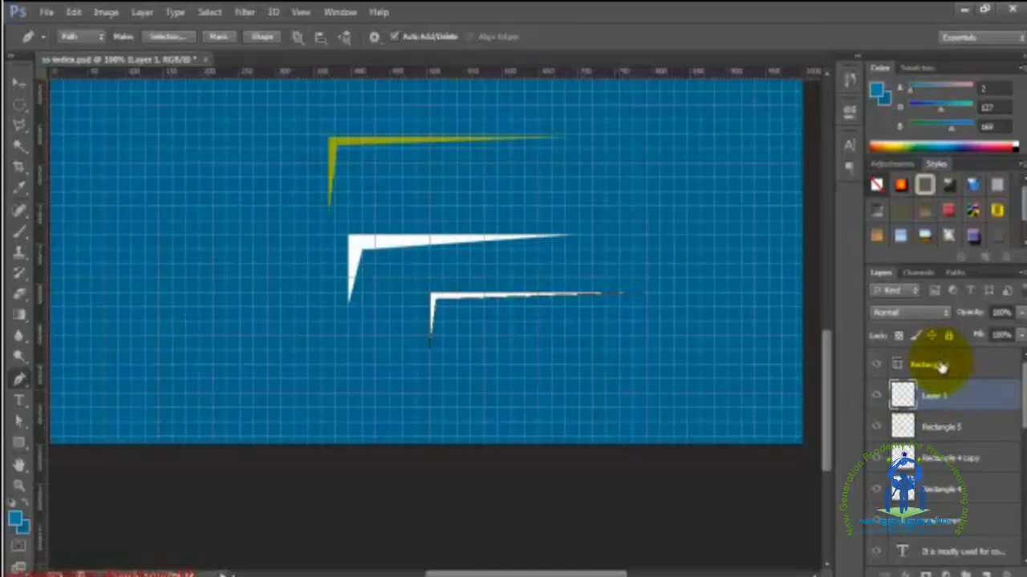
Step: Draw a closed tapered L-shaped Polygonal Lasso selection about 320 px wide and 70 px high below the lowest white bracket
click(134, 348)
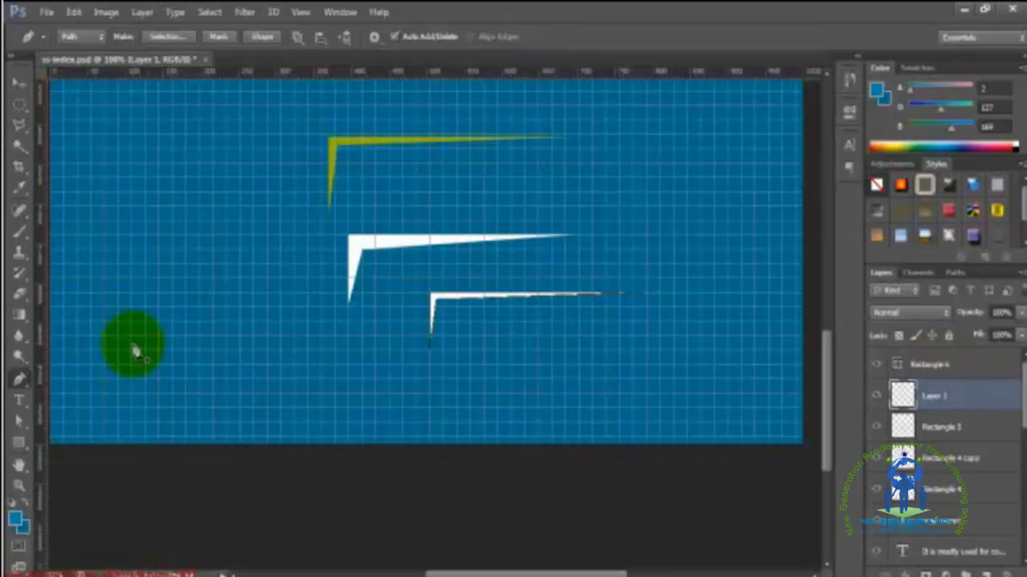
click(19, 123)
drag(284, 288, 332, 214)
drag(607, 304, 506, 280)
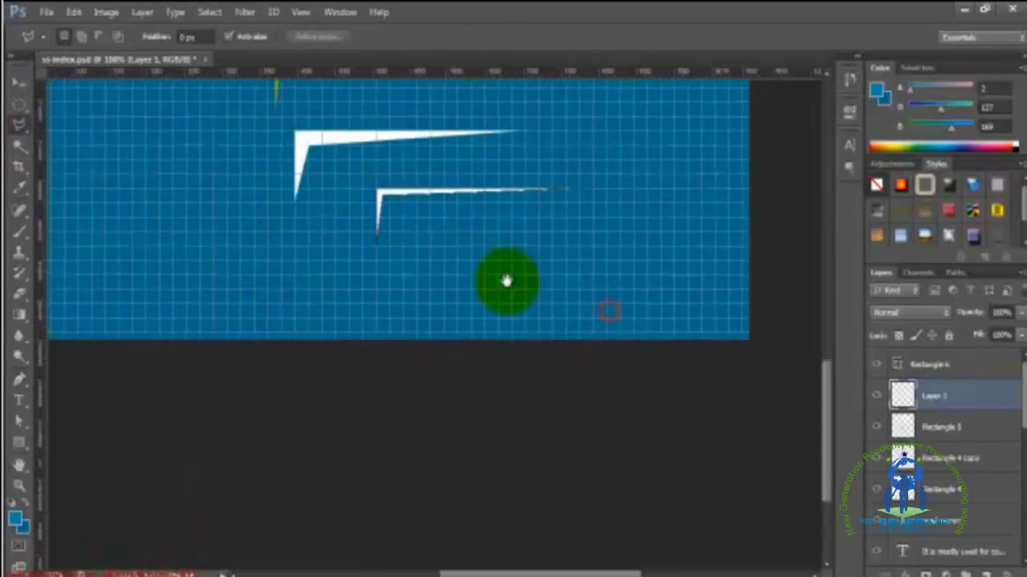
click(647, 245)
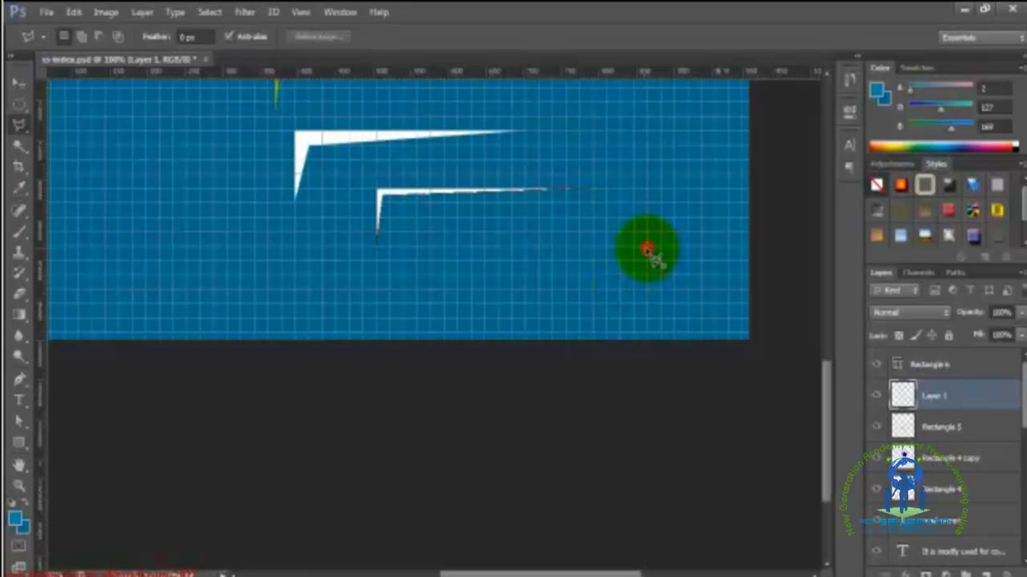
click(404, 243)
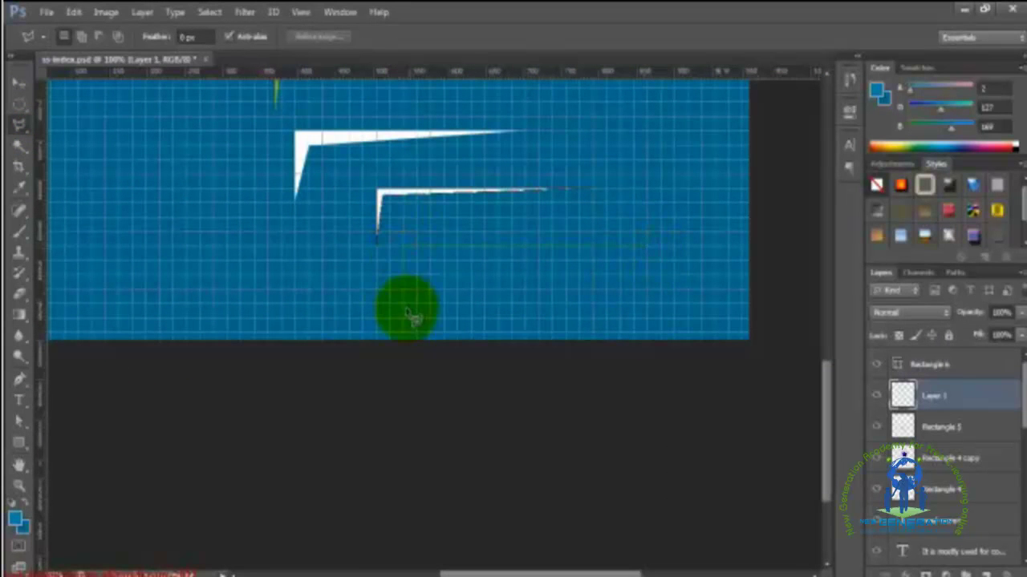
click(404, 297)
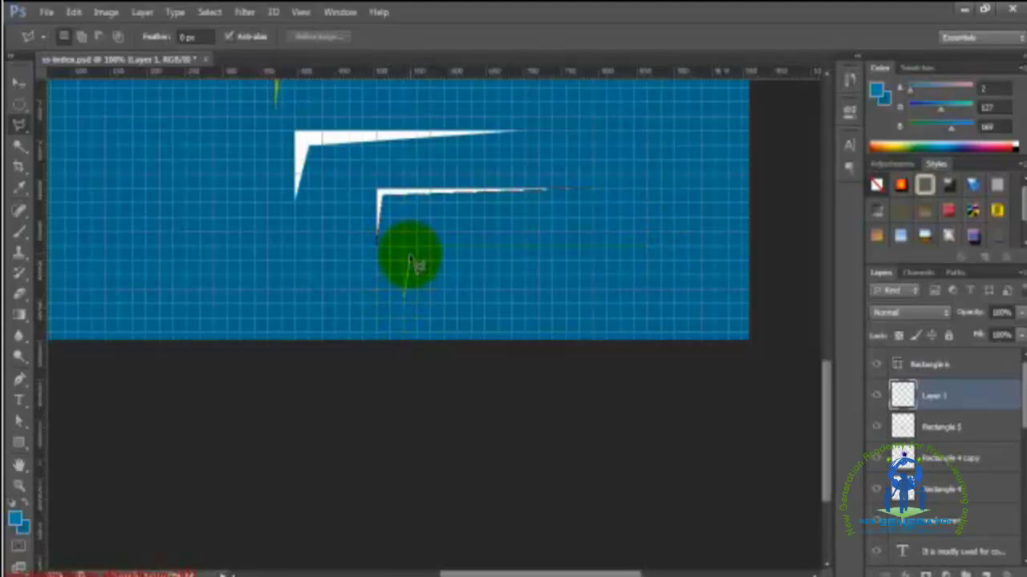
click(409, 259)
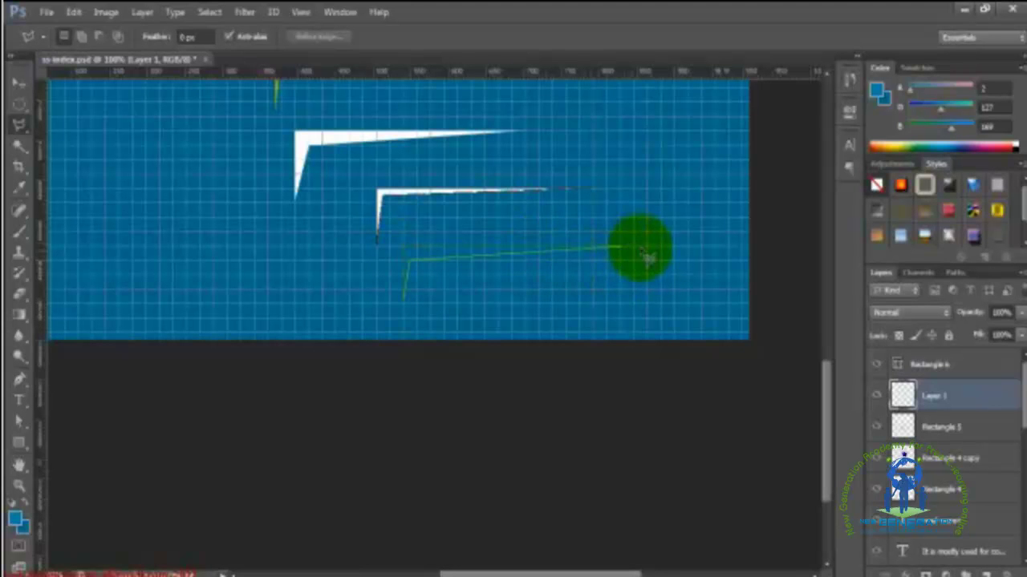
double_click(648, 249)
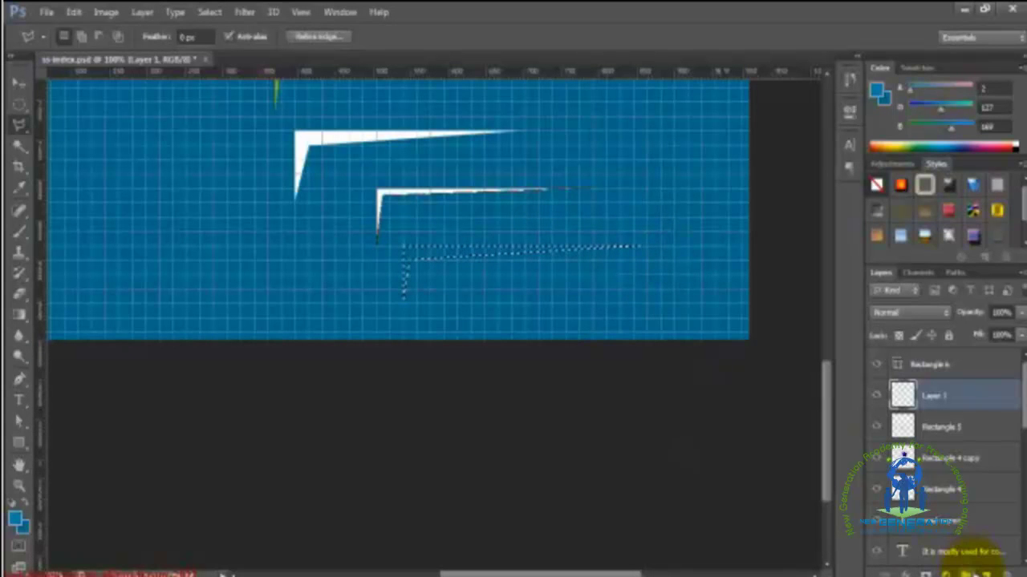
Step: Add a new layer above Layer 1, fill the L-shaped selection with White, and deselect it
click(986, 573)
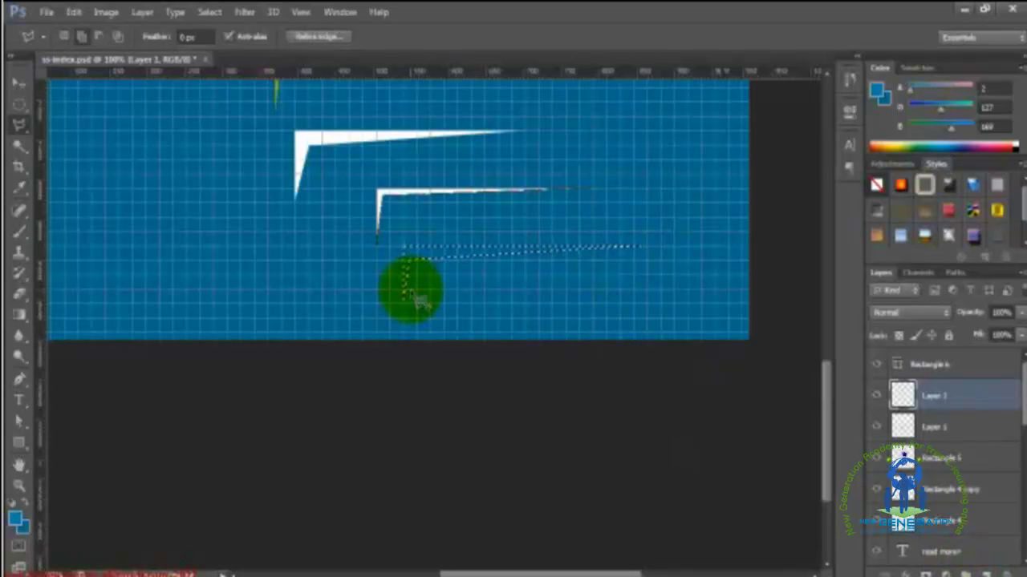
key(shift+F5)
key(Return)
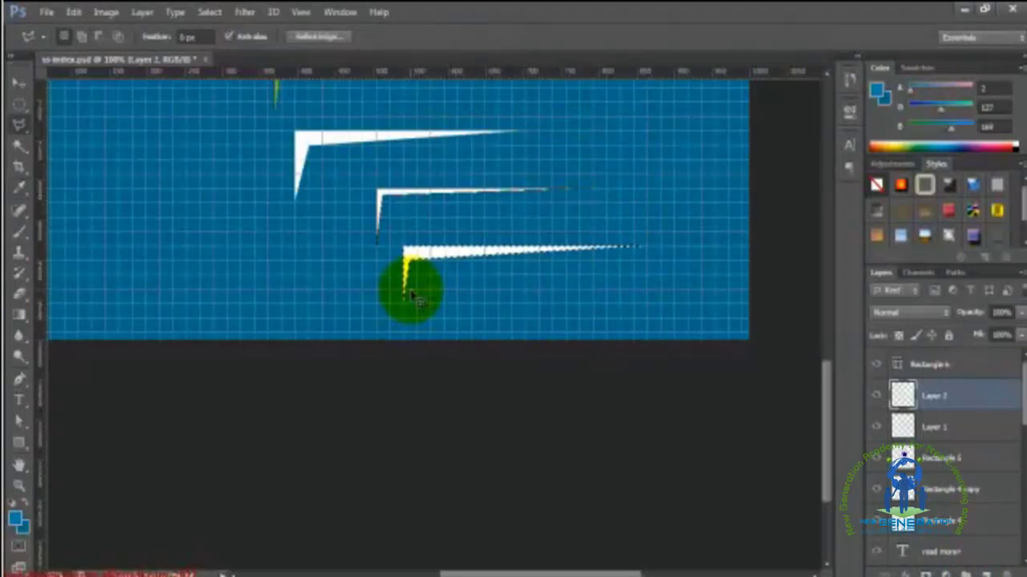
key(ctrl+d)
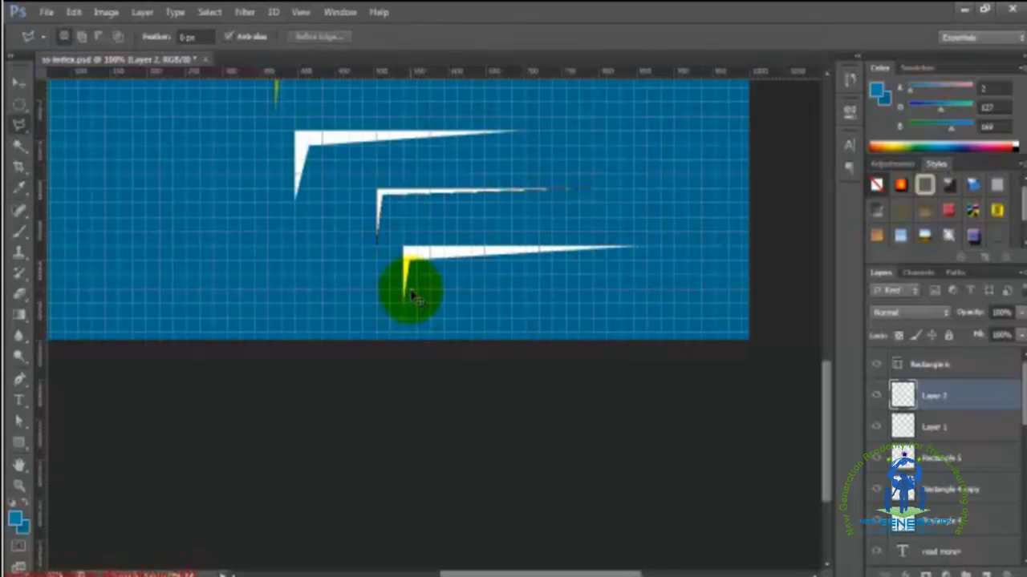
Step: Hide the grid and delete the layers of the yellow bracket and the three white brackets, selecting them together with Auto-Select on
key(ctrl+apostrophe)
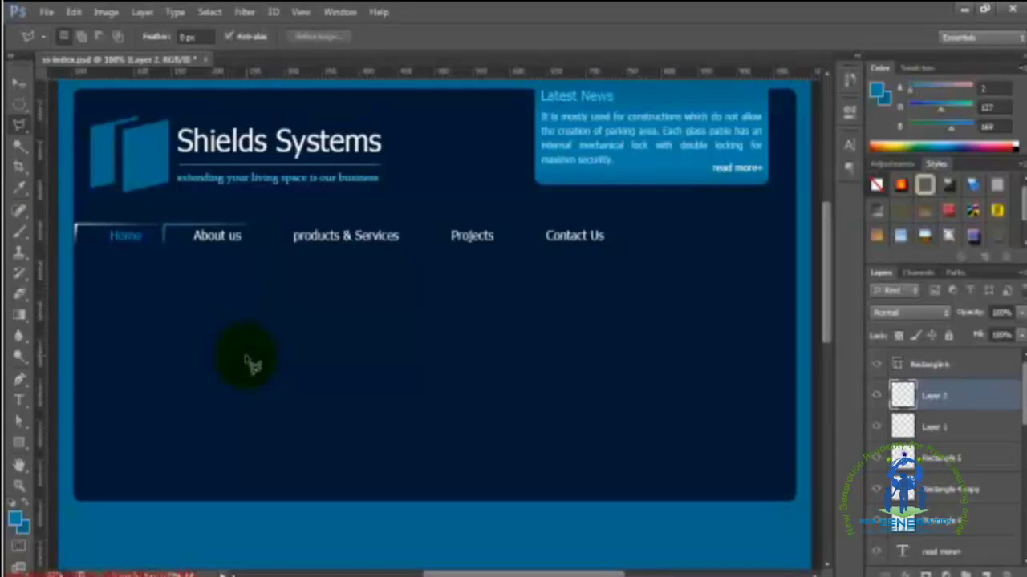
scroll(278, 405, down, 5)
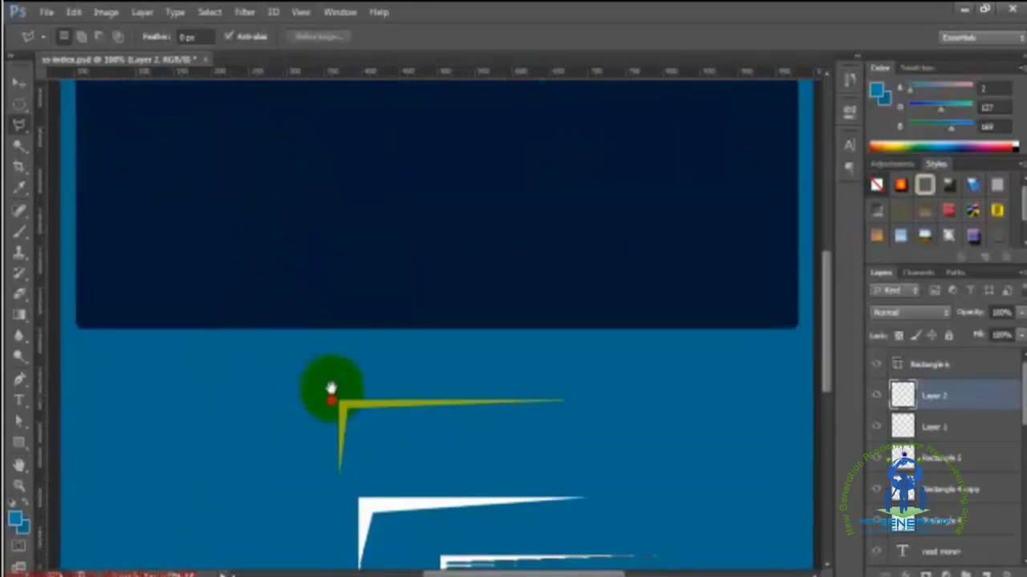
drag(331, 389, 314, 171)
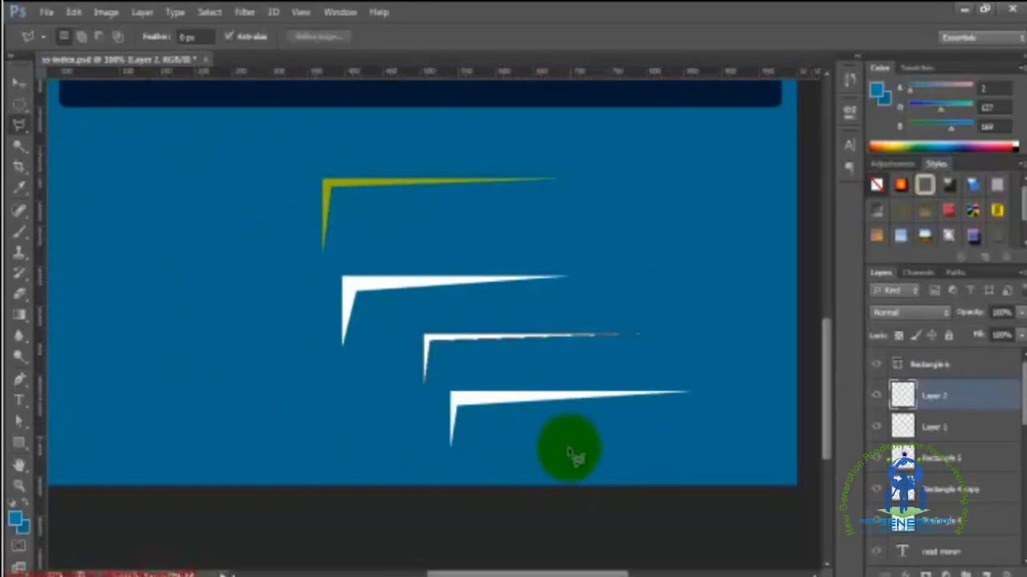
click(19, 85)
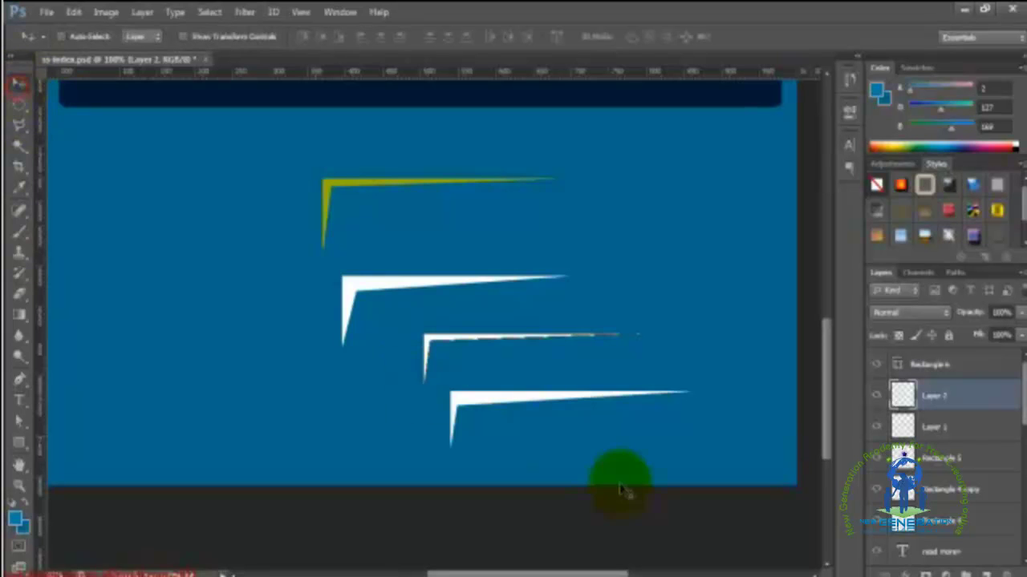
drag(622, 491, 436, 367)
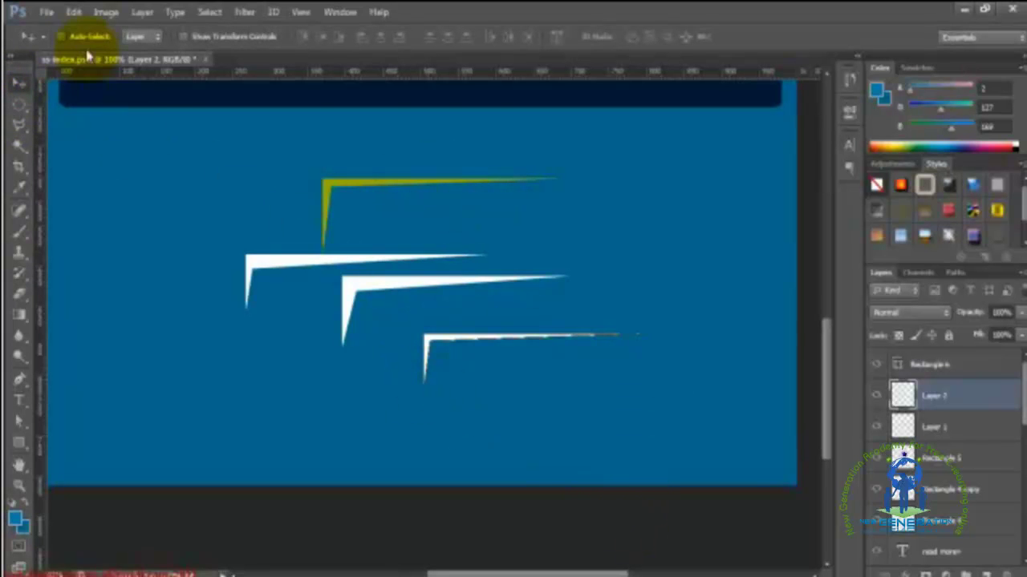
click(63, 36)
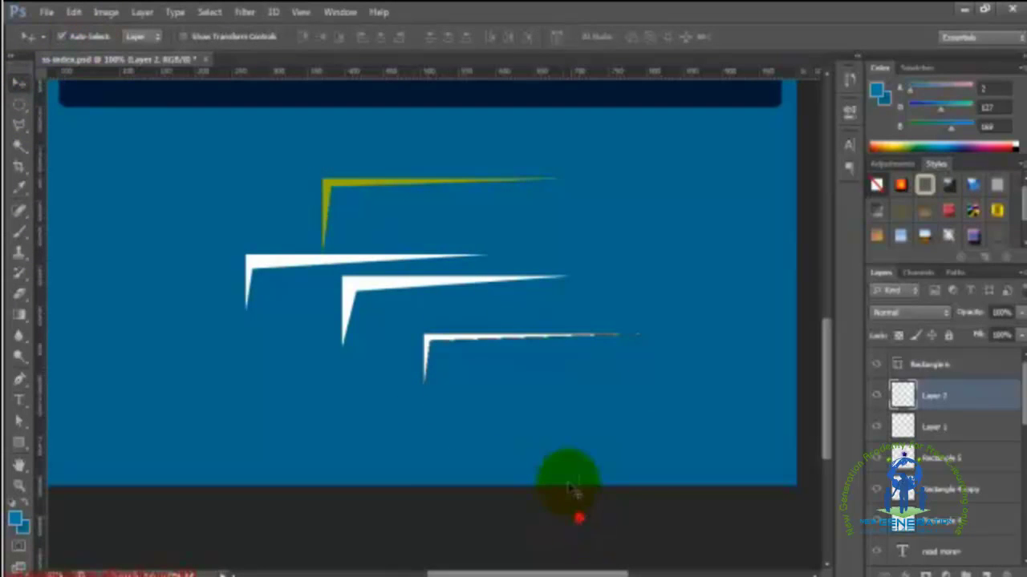
drag(571, 489, 280, 155)
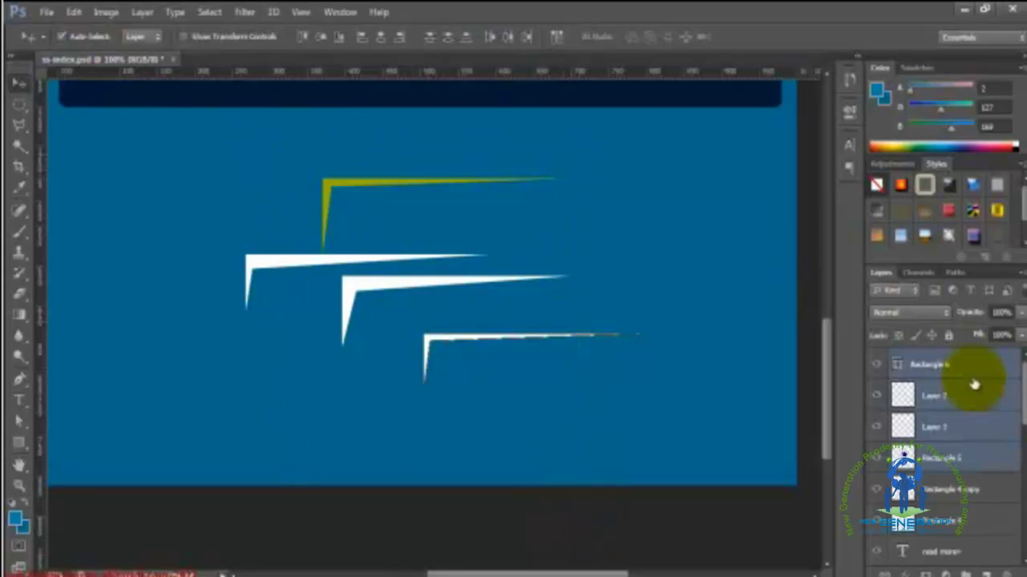
drag(974, 385, 1008, 571)
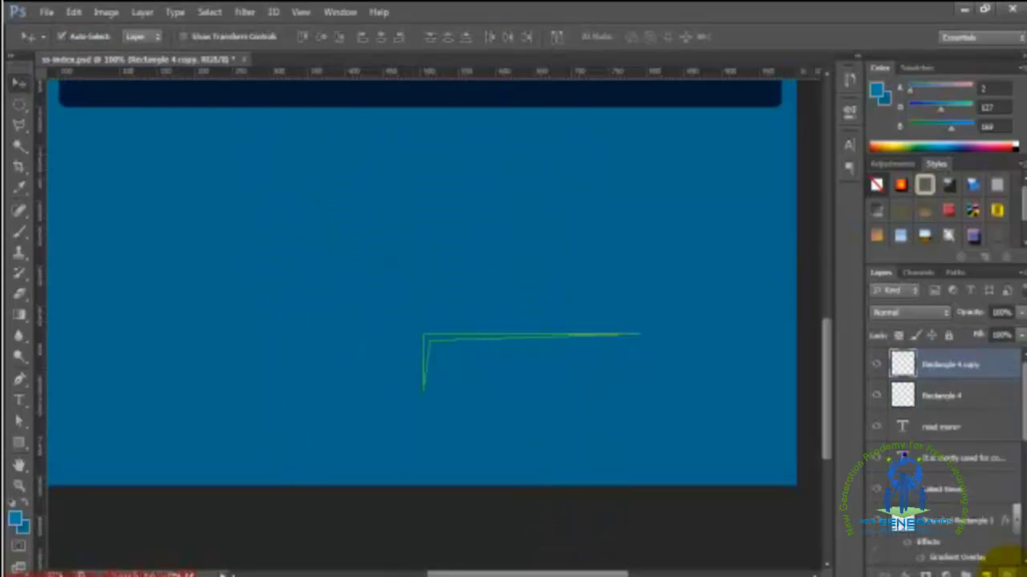
Step: Delete the Rectangle 4 copy layer holding the About us bracket, and clear the layer selection
click(960, 368)
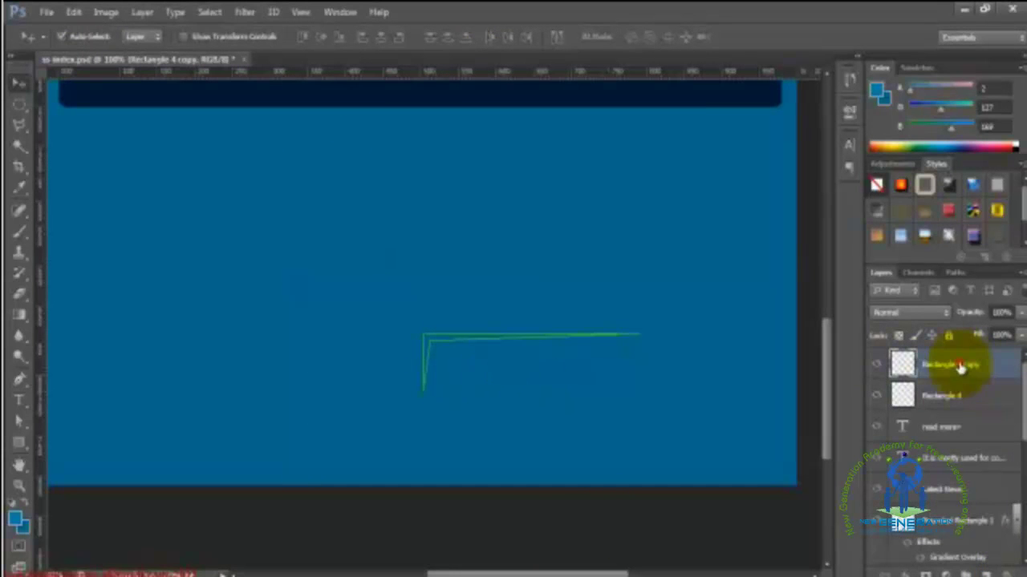
drag(961, 367, 1008, 571)
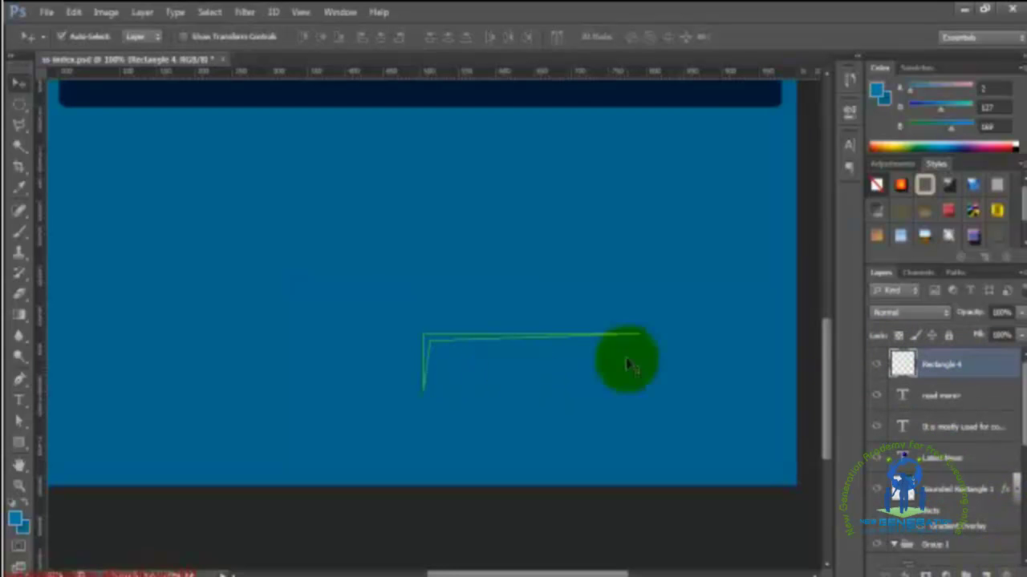
click(535, 253)
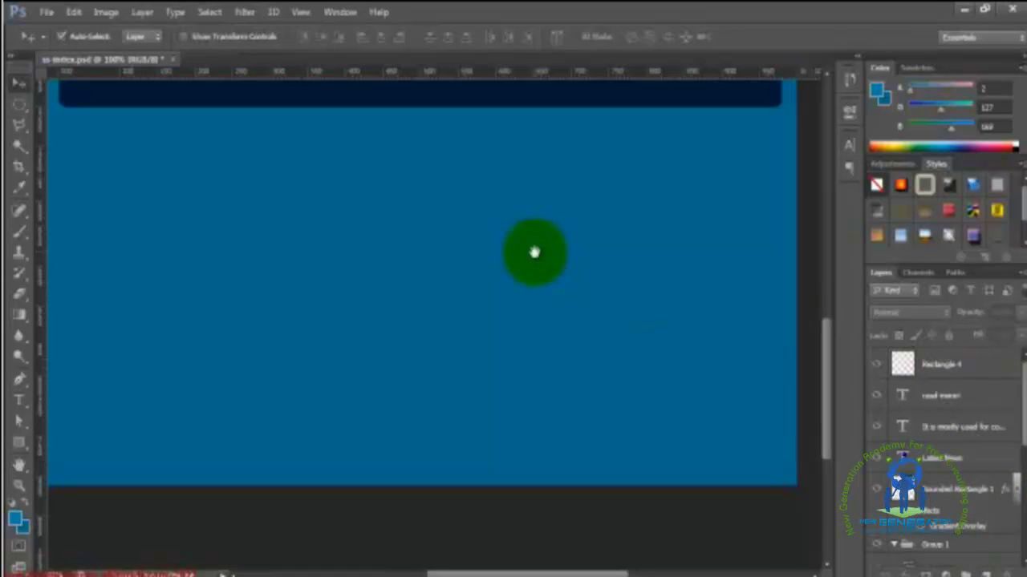
drag(535, 253, 535, 390)
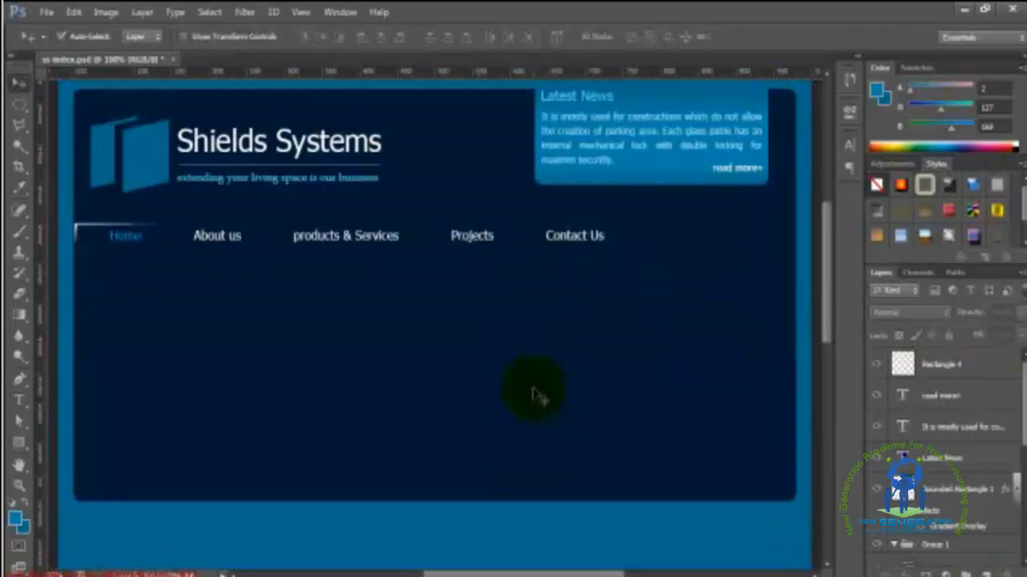
Step: Duplicate the Home bracket on Rectangle 4 and move the copy about 120 px right, in front of About us
drag(241, 316, 271, 326)
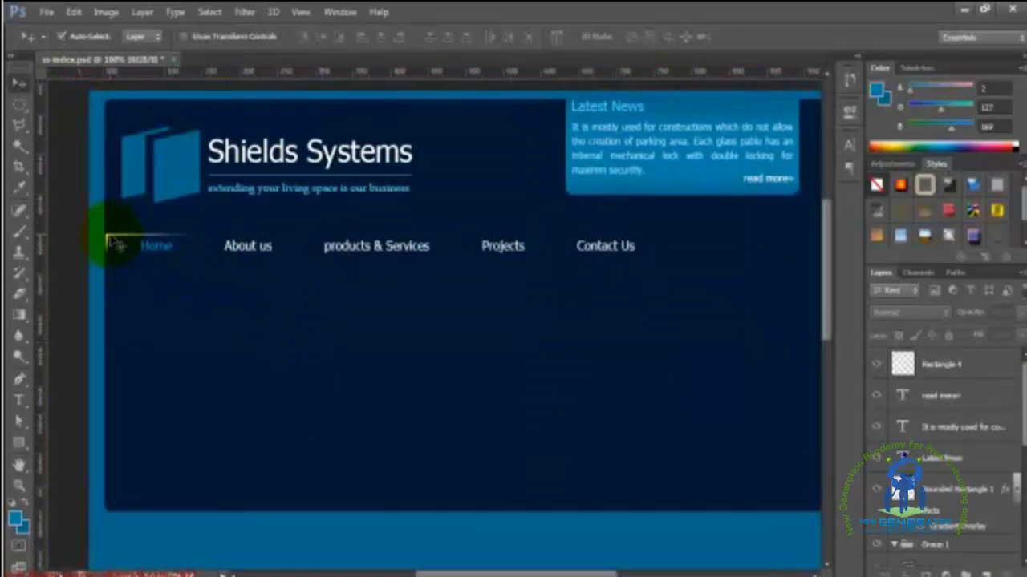
click(114, 244)
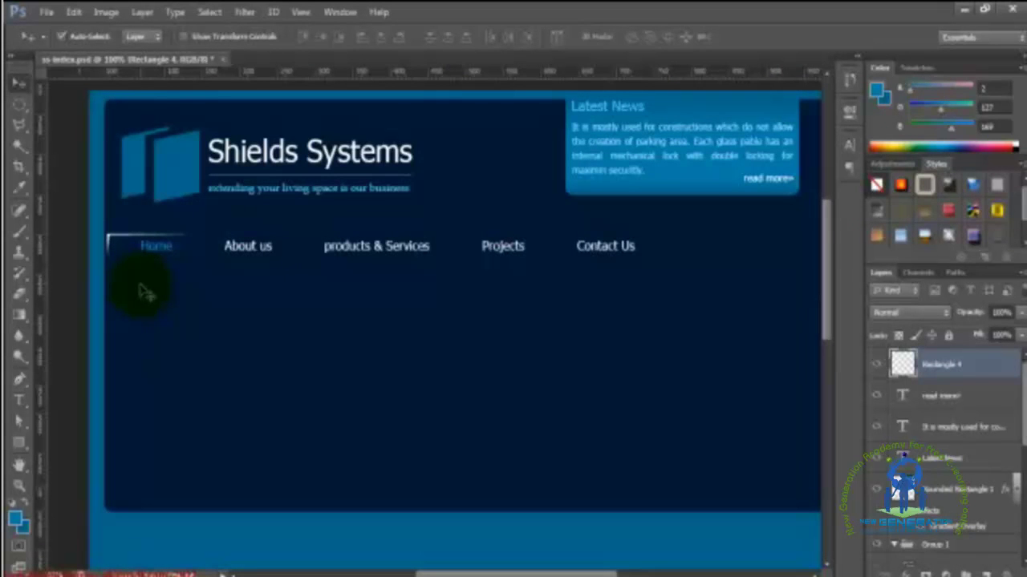
key(ctrl+j)
key(shift+Right)
key(shift+Right)
key(shift+Right)
key(shift+Right)
key(shift+Right)
key(shift+Right)
key(shift+Right)
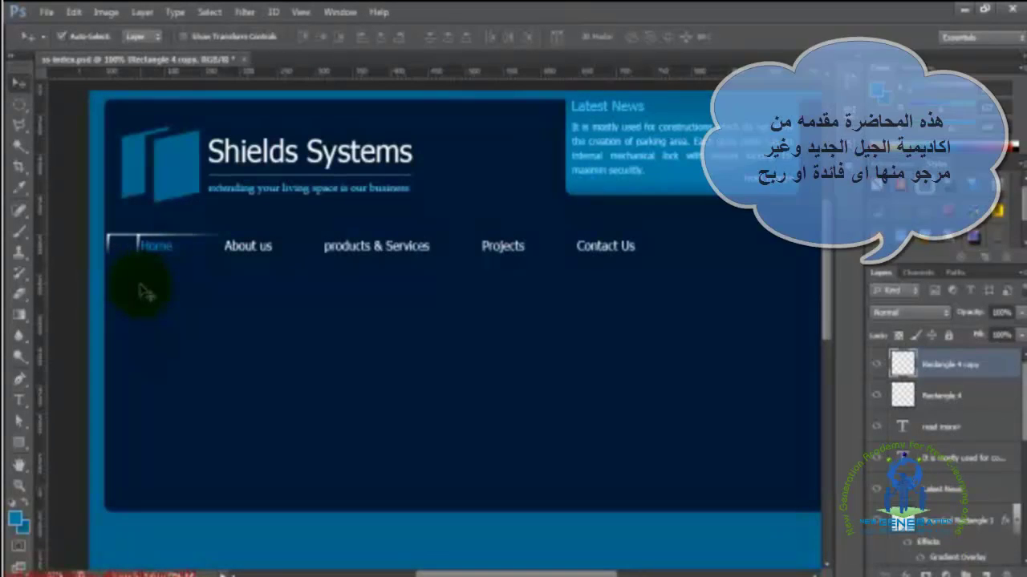
key(shift+Right)
key(shift+Right)
key(shift+Right)
key(shift+Right)
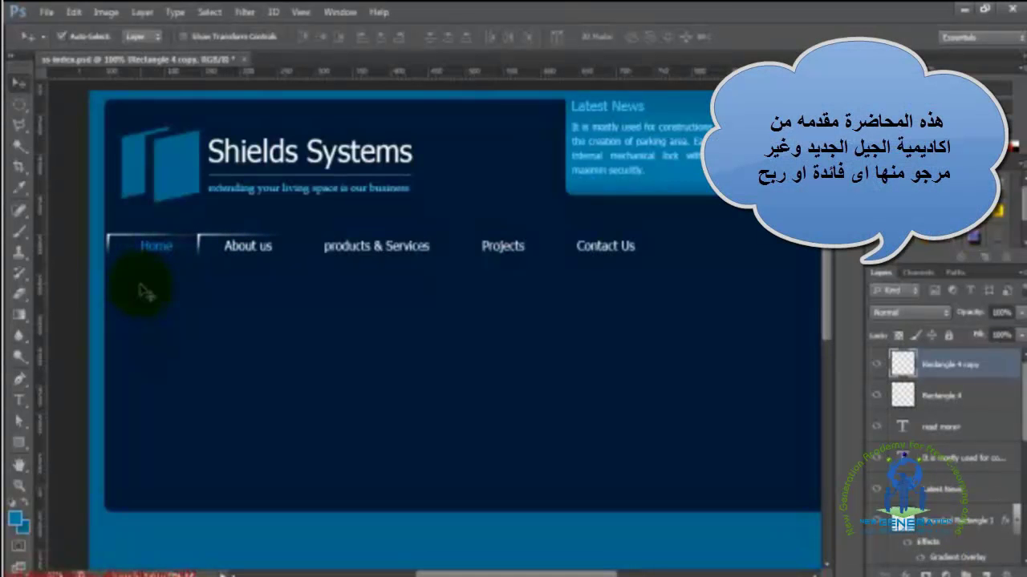
Step: Check the Home bracket's extent with Free Transform, and nudge the copied bracket slightly right beside About us
click(922, 401)
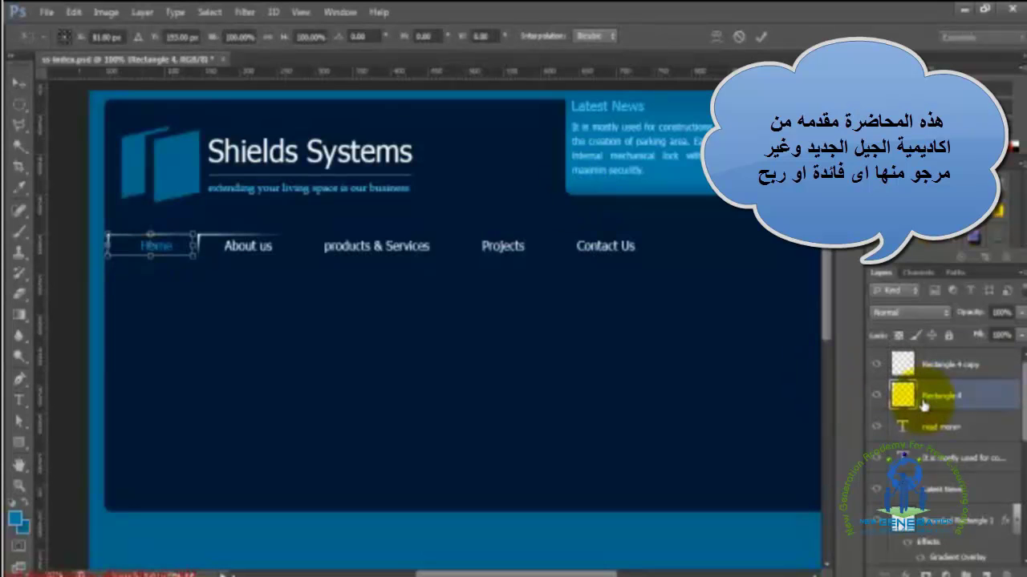
key(Return)
click(935, 367)
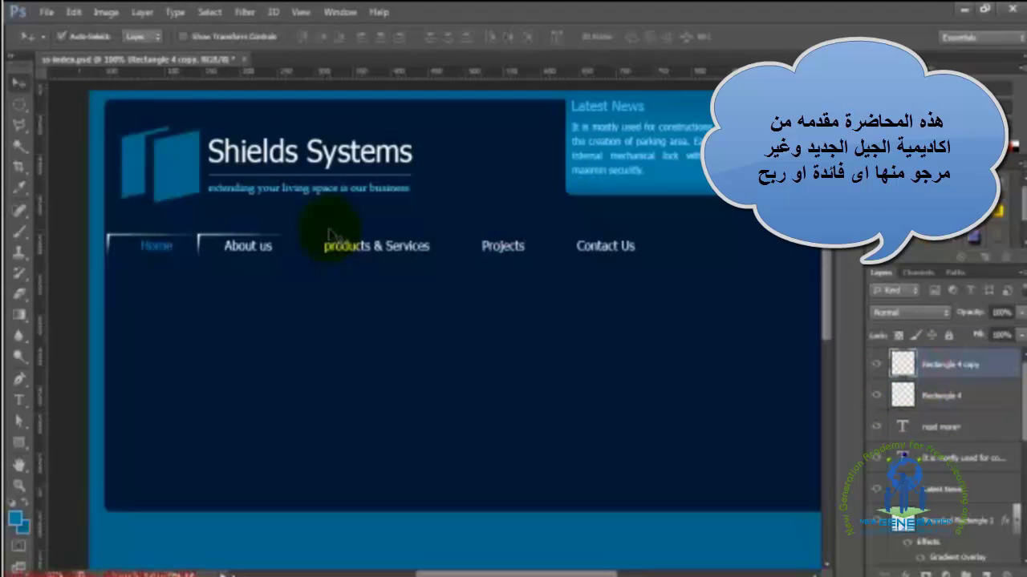
key(shift+Left)
key(shift+Right)
key(shift+Left)
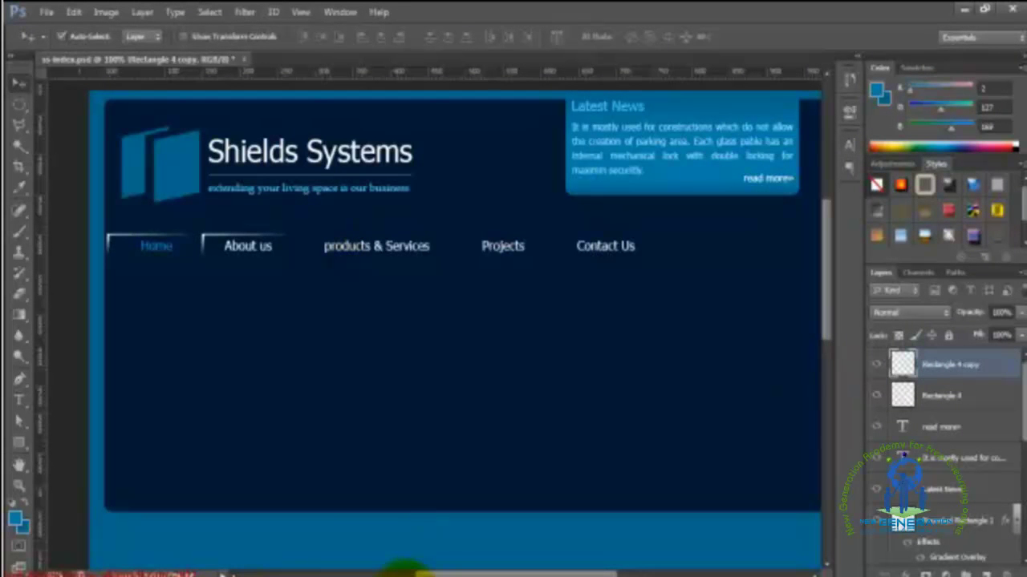
Step: Load the outline of the Rectangle 4 copy bracket as a selection
click(939, 365)
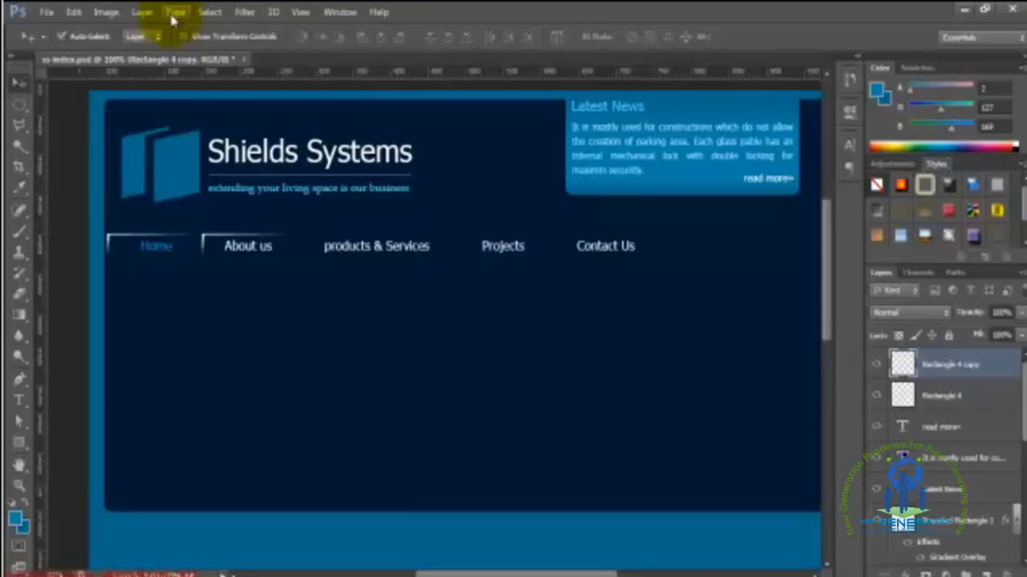
click(210, 12)
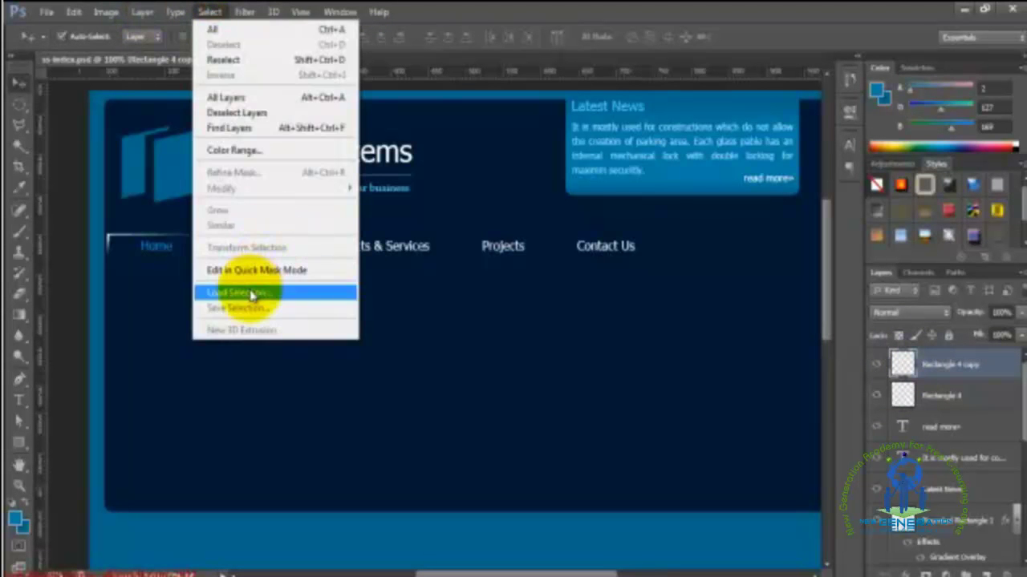
click(250, 293)
click(632, 164)
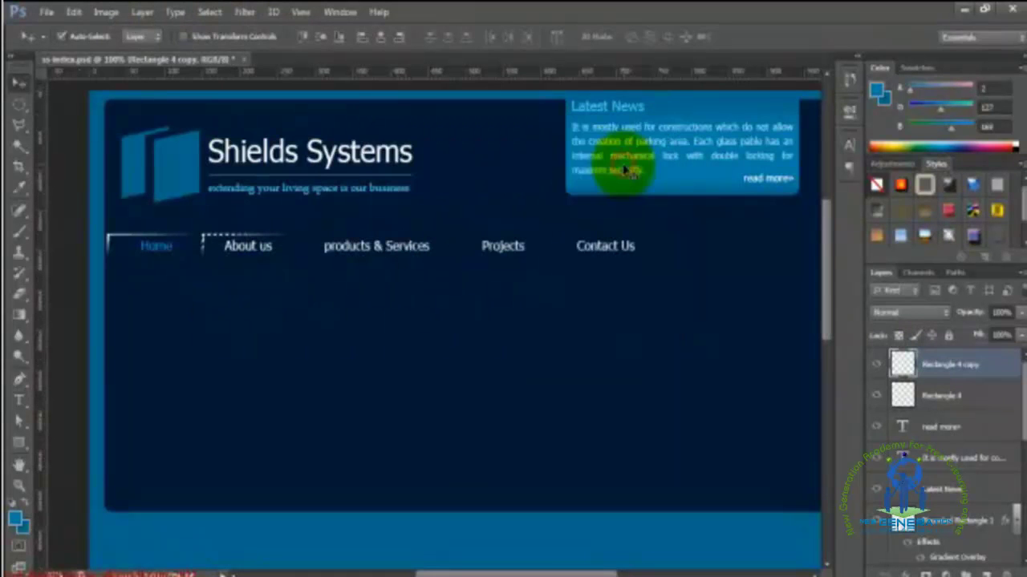
Step: Fill the selected About us bracket with color 00688b at 100% opacity and clear the selection
key(shift+F5)
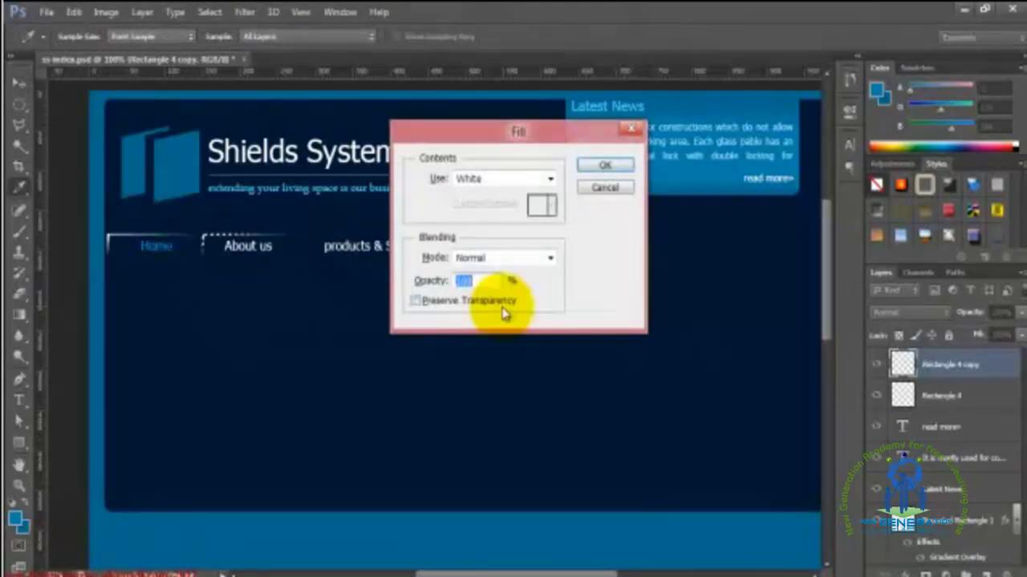
click(520, 183)
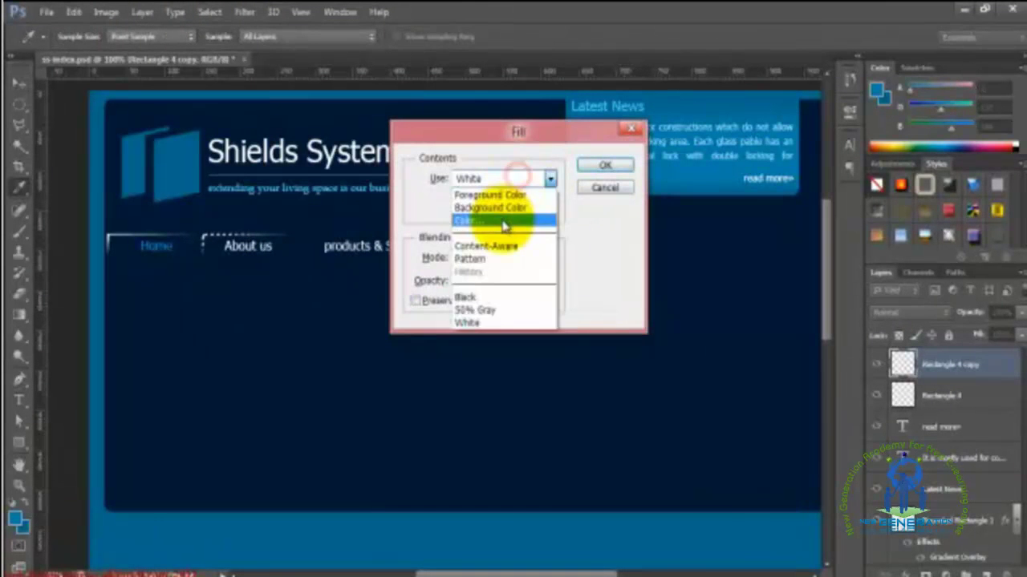
click(482, 219)
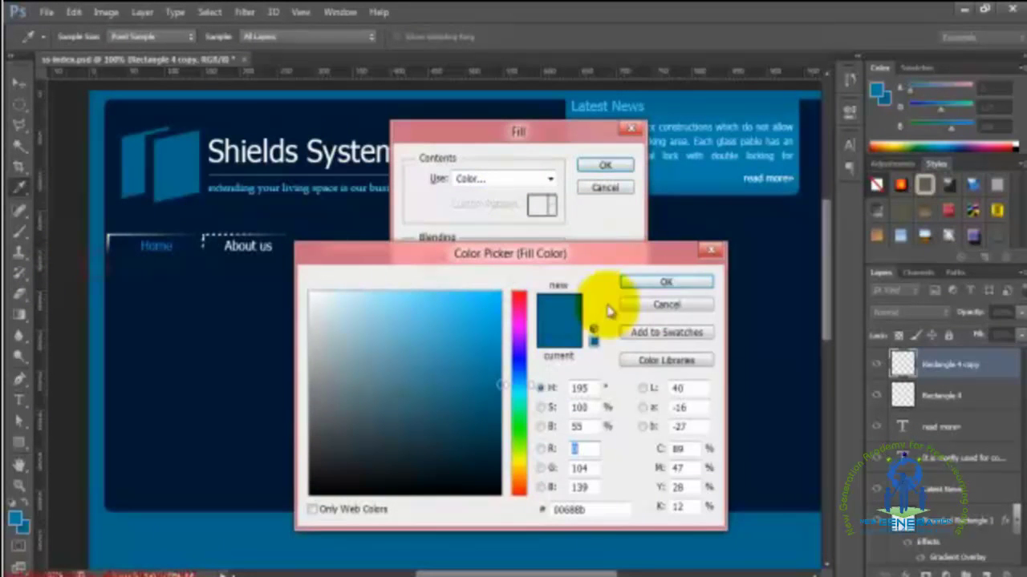
click(626, 284)
click(611, 163)
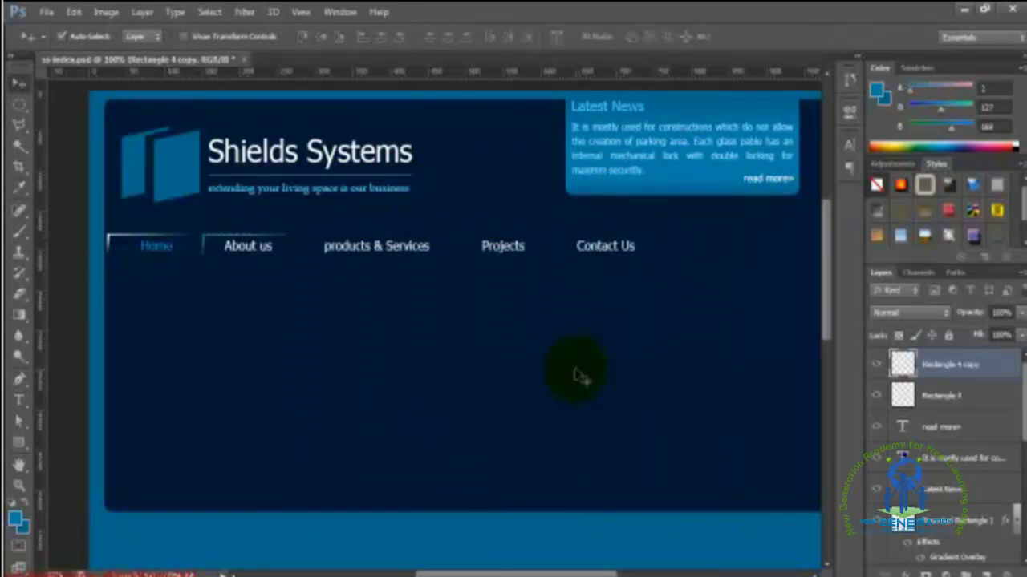
Step: Show the guides and check the About us bracket's extent with Free Transform
key(ctrl+semicolon)
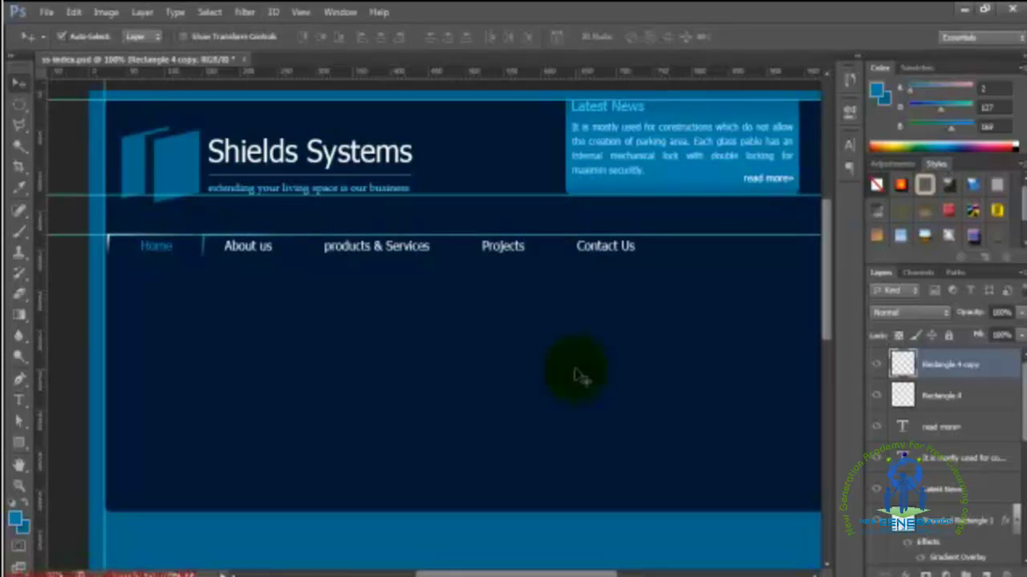
key(ctrl+t)
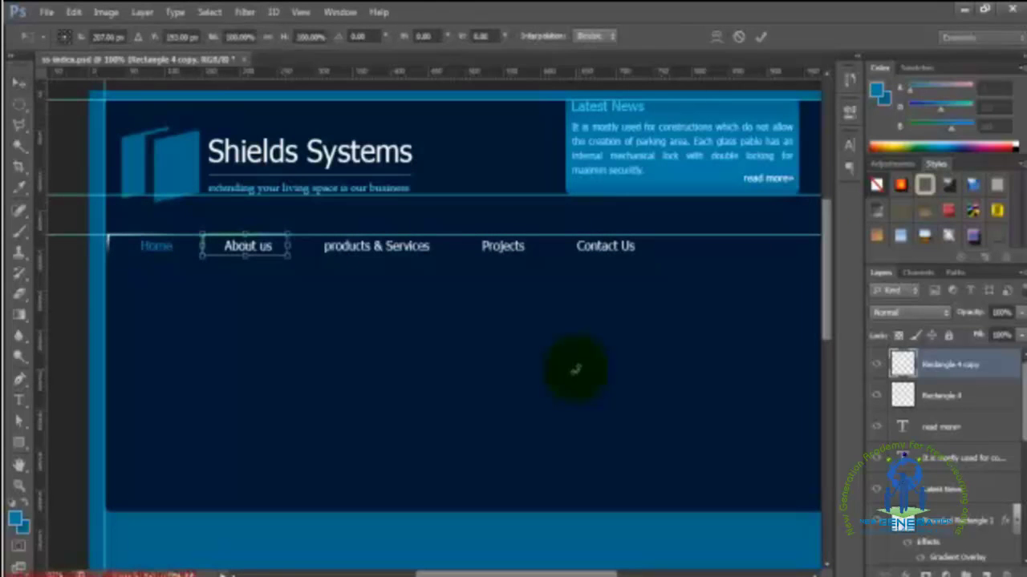
key(Return)
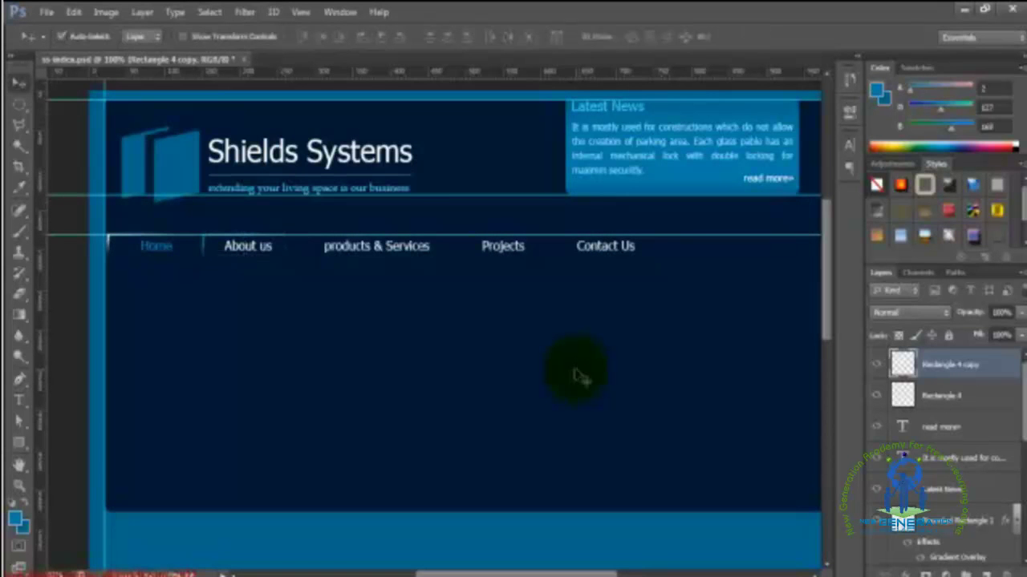
Step: Duplicate the About us bracket in front of products & Services, and widen the copy to span that label
key(ctrl+j)
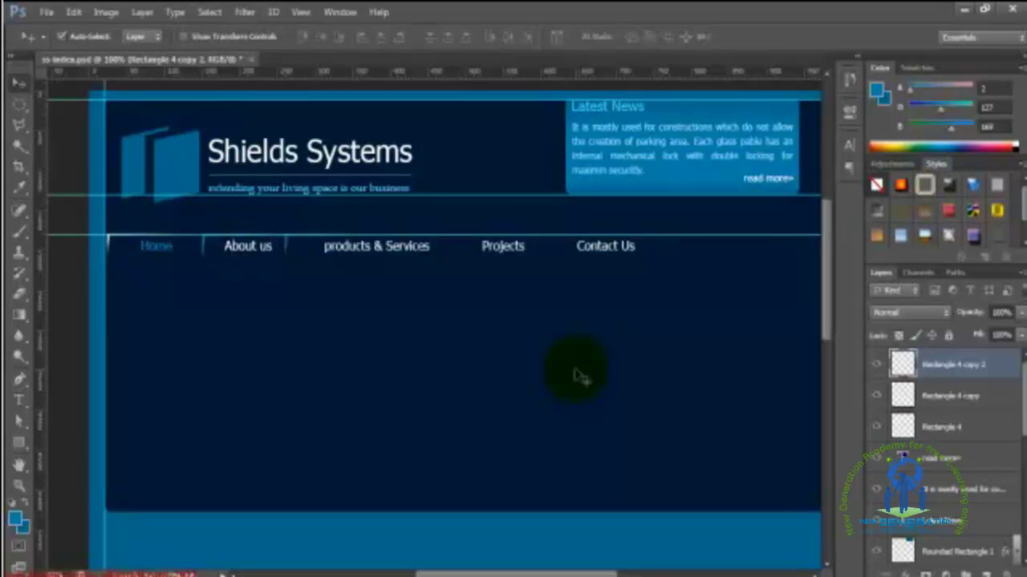
key(ctrl+h)
key(shift+Right)
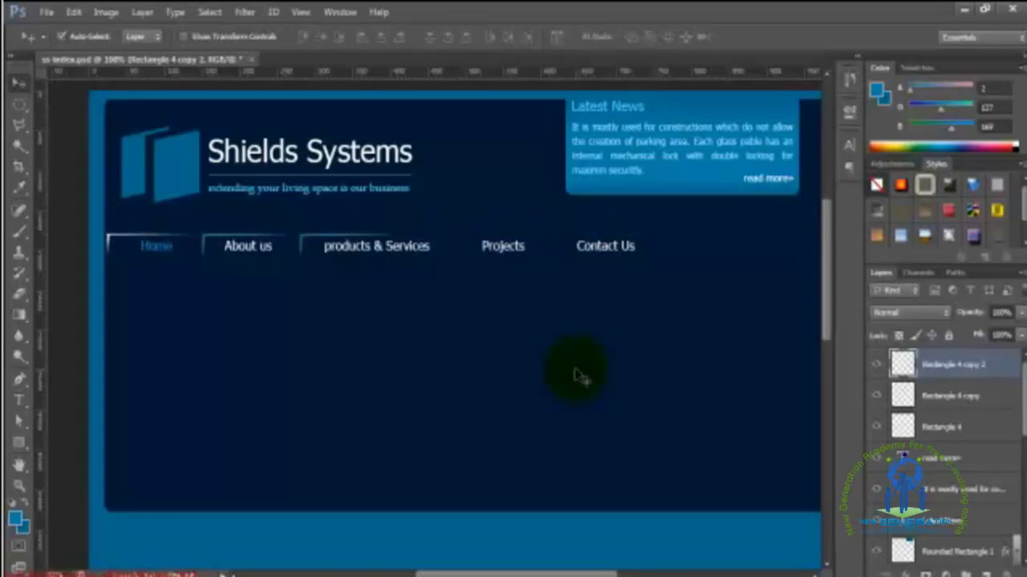
key(ctrl+t)
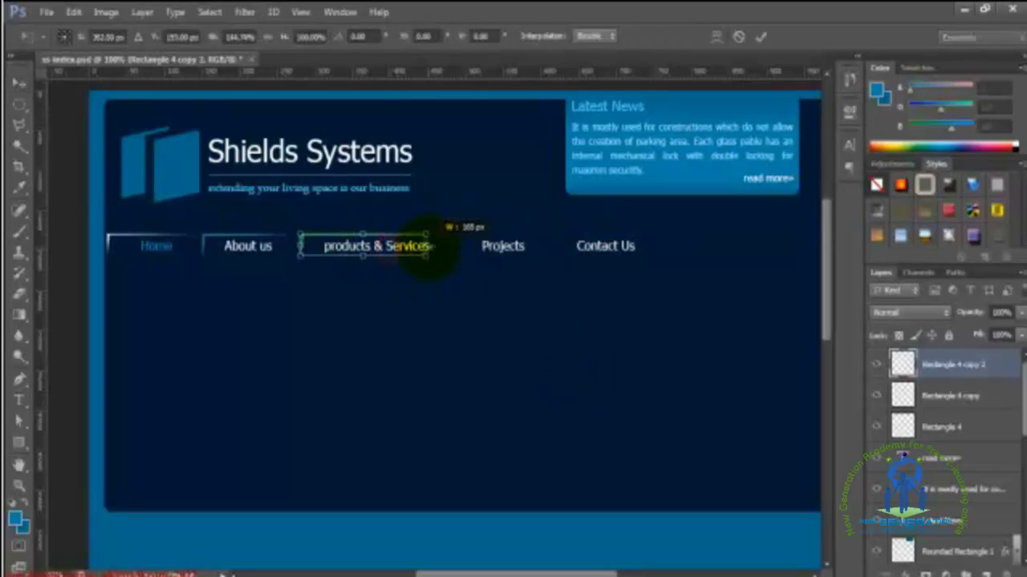
key(Return)
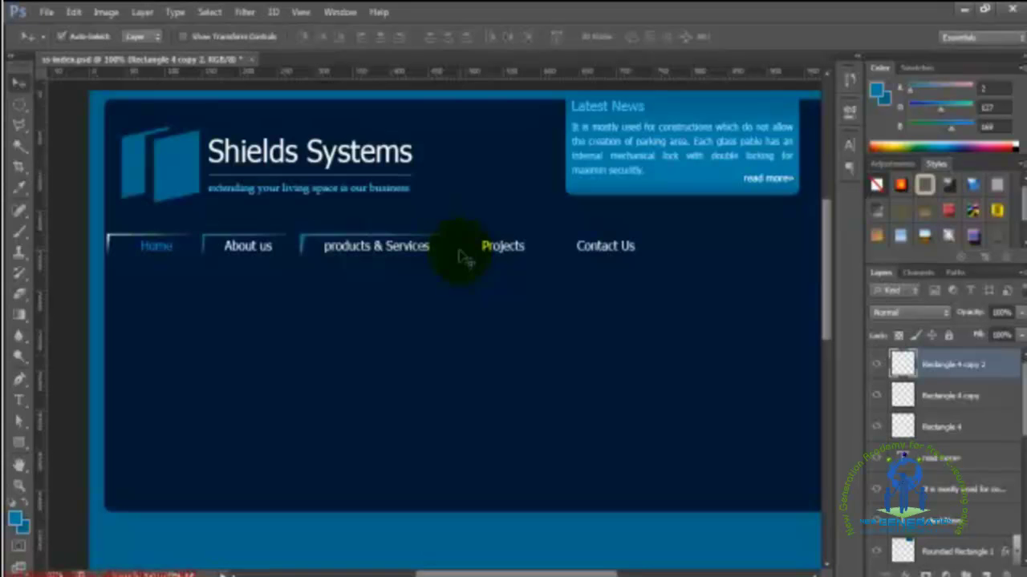
Step: Duplicate the Rectangle 4 copy bracket to provide matching brackets for Projects and Contact Us
click(935, 397)
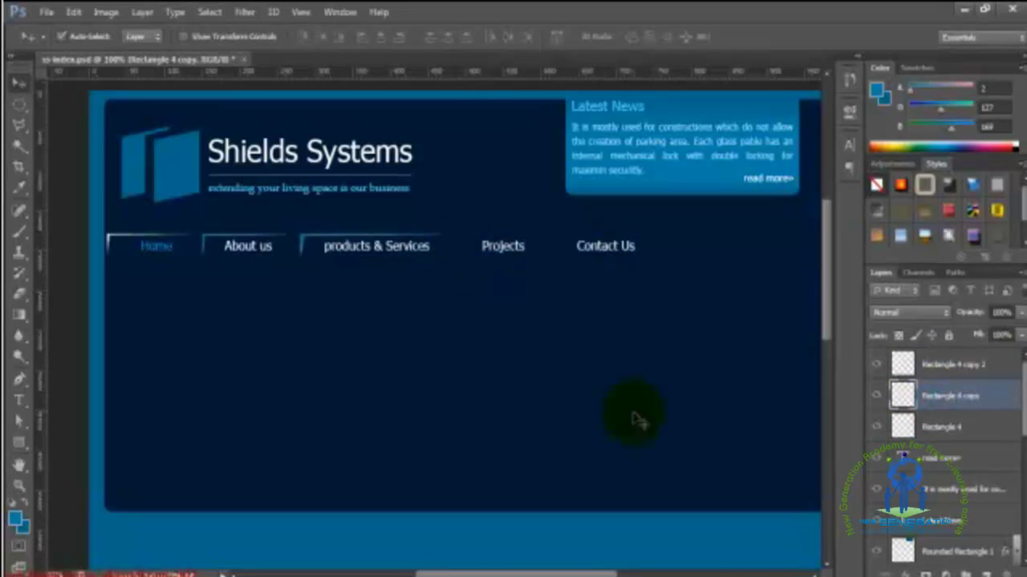
key(ctrl+j)
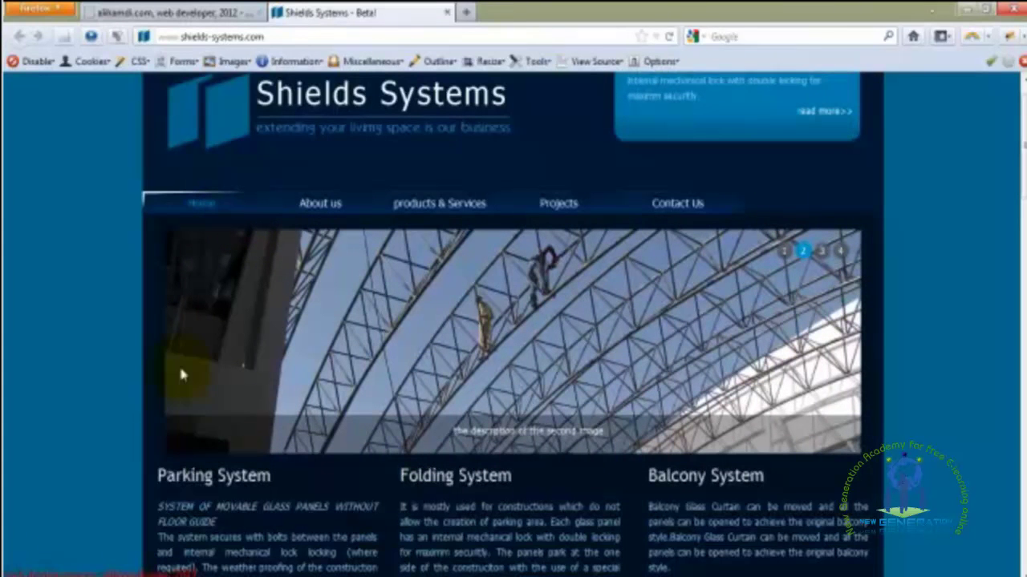
Step: Sample the navigation bar's background color just below Home on the Shields Systems website in Firefox
click(989, 40)
click(966, 56)
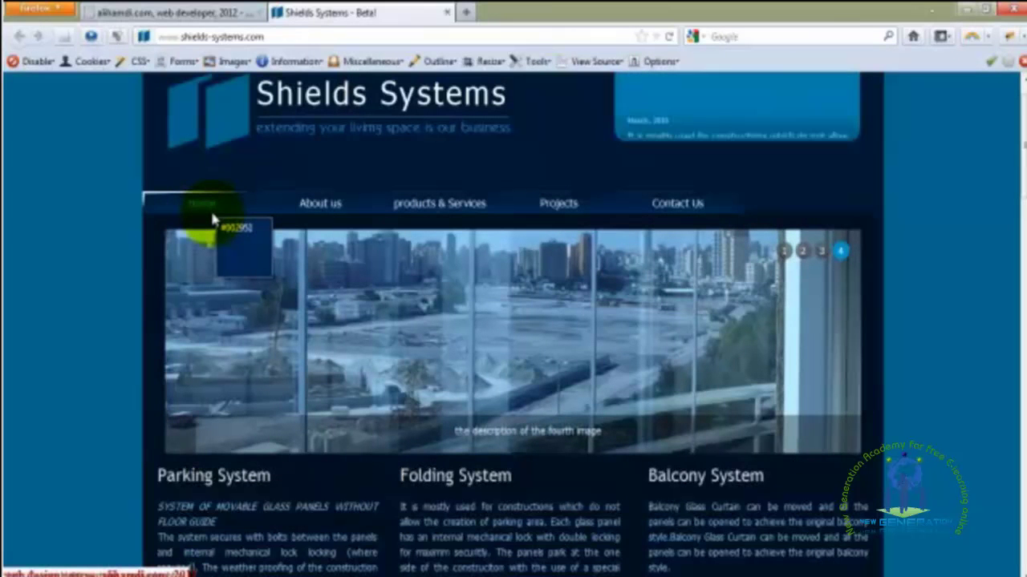
click(211, 214)
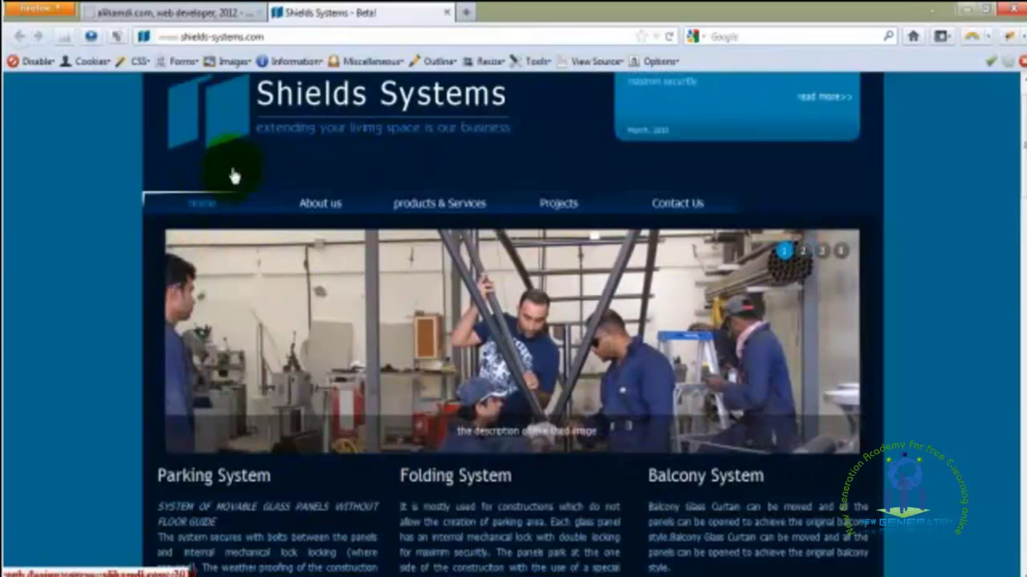
Step: Switch back to Photoshop and set the foreground color to 002951
click(377, 574)
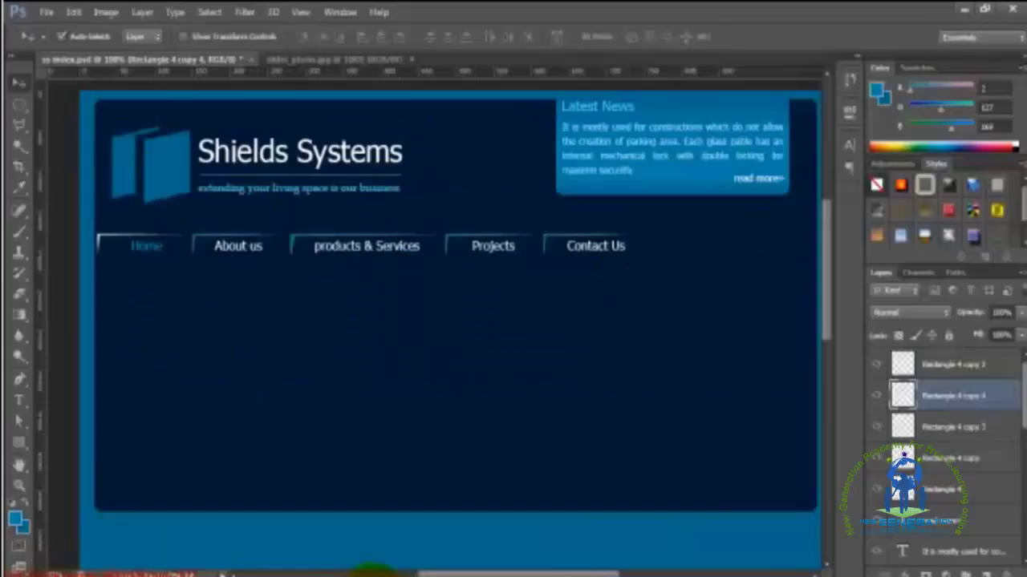
click(17, 520)
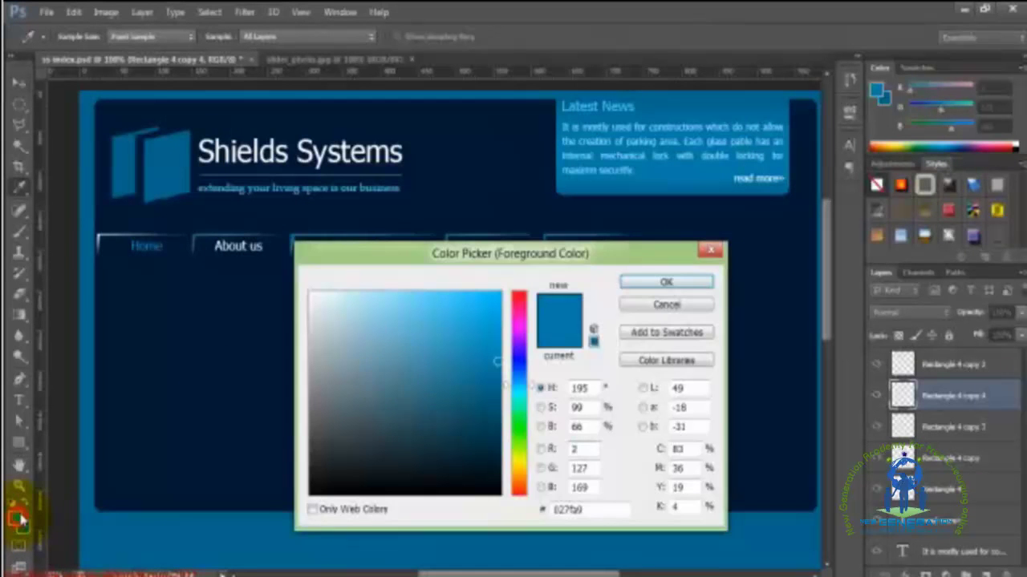
double_click(600, 508)
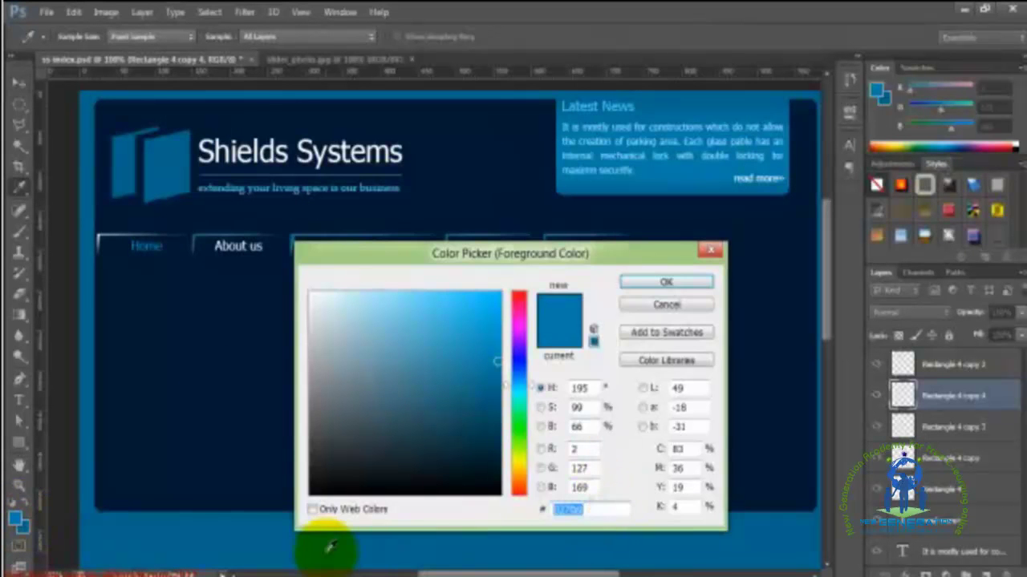
text(002951)
click(692, 287)
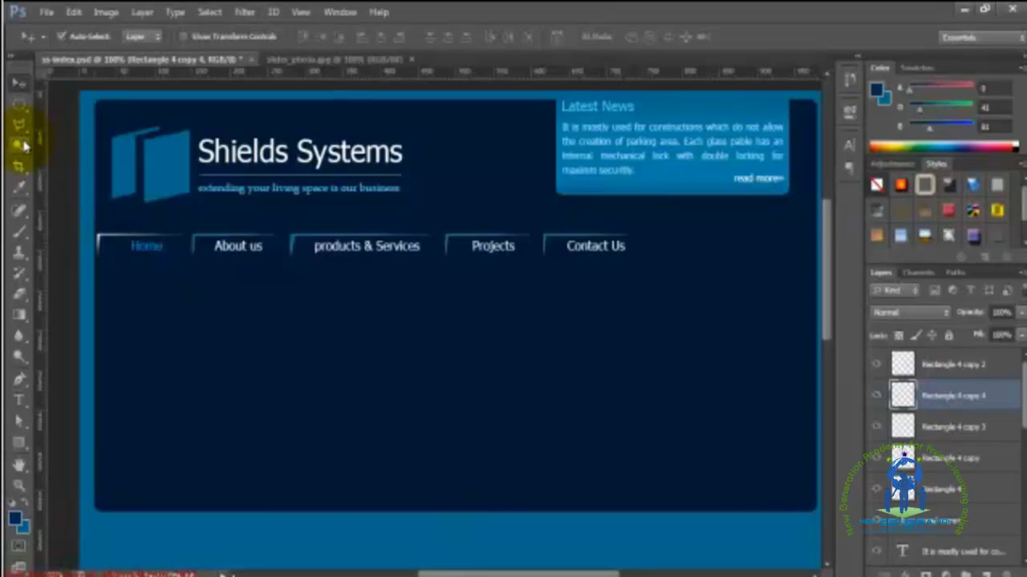
Step: Draw a filled rectangle behind the navigation labels and brackets, from Home's left edge to just past Contact Us
click(20, 444)
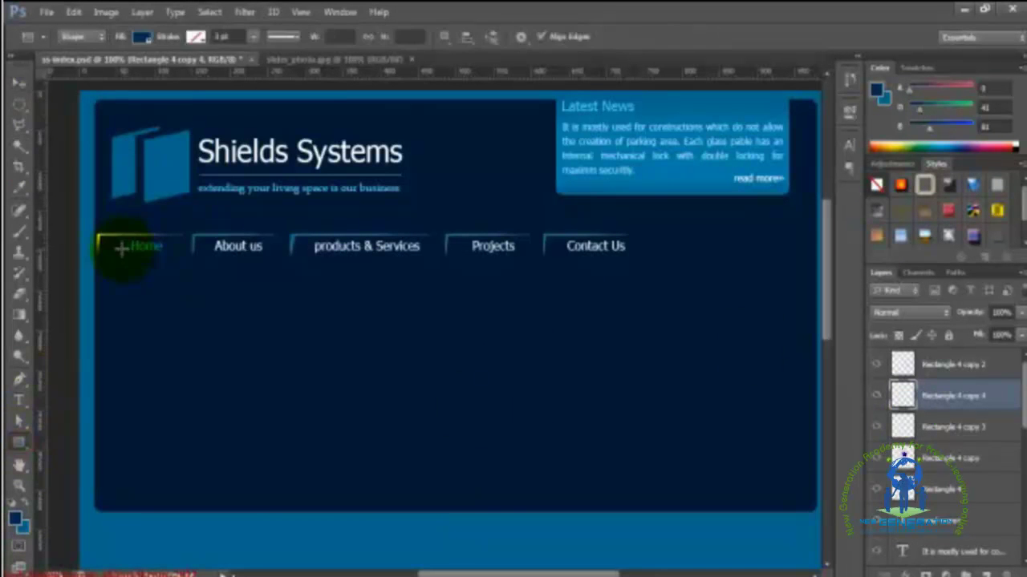
key(ctrl+plus)
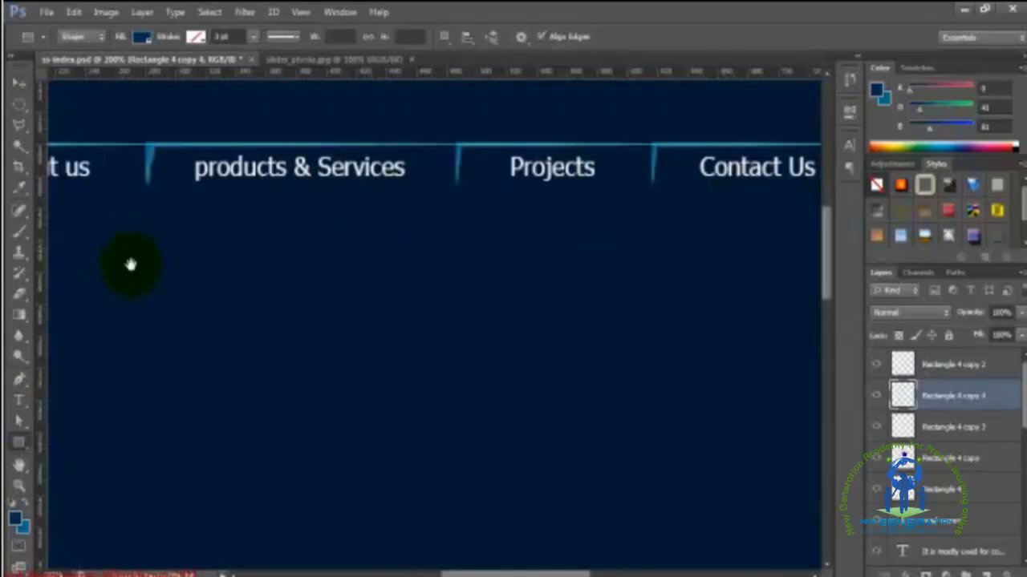
drag(130, 265, 466, 380)
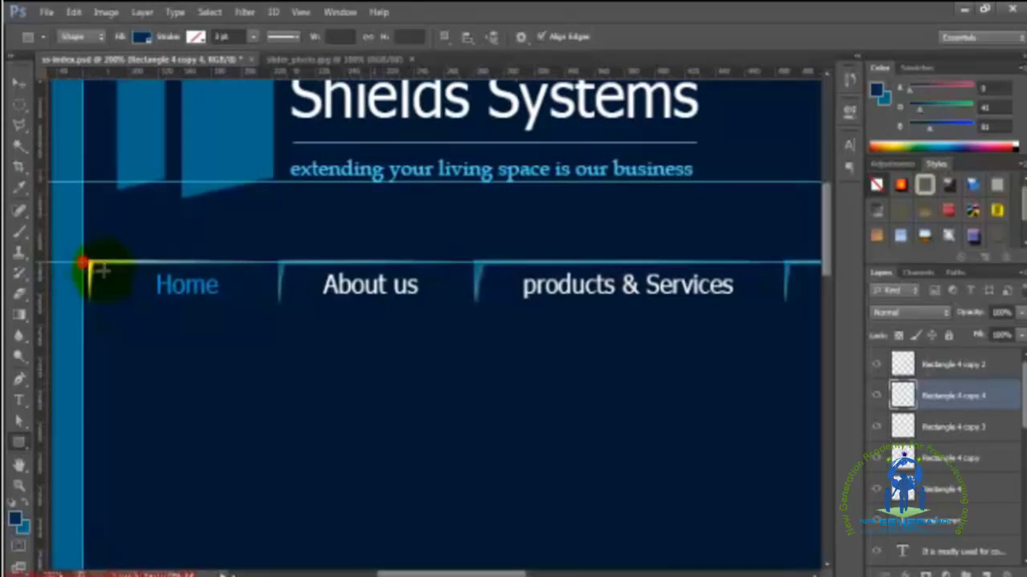
drag(88, 266, 495, 307)
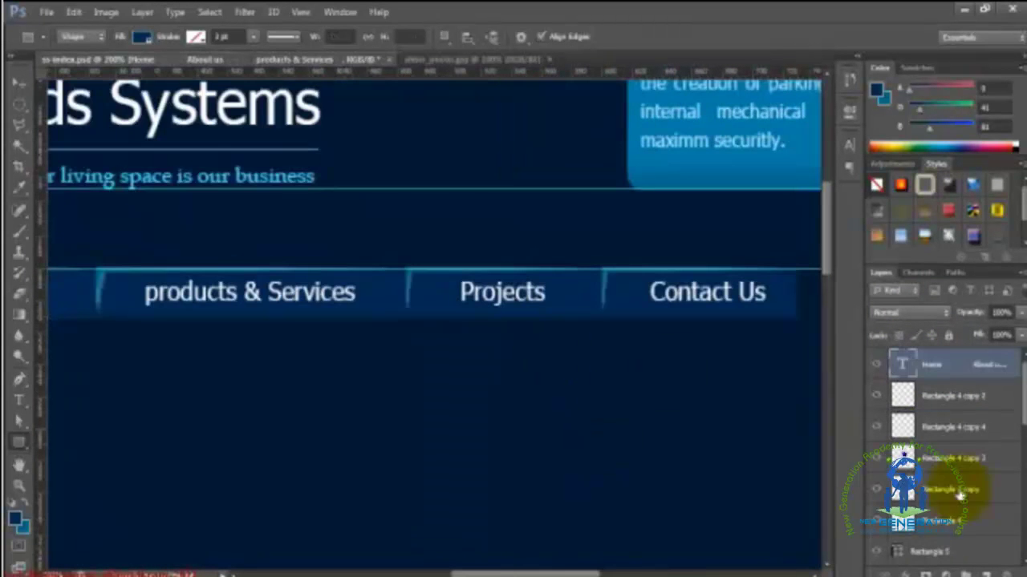
Step: Hide the guides, select the Rectangle 5 navigation bar, and toggle its visibility to check its extent
key(ctrl+;)
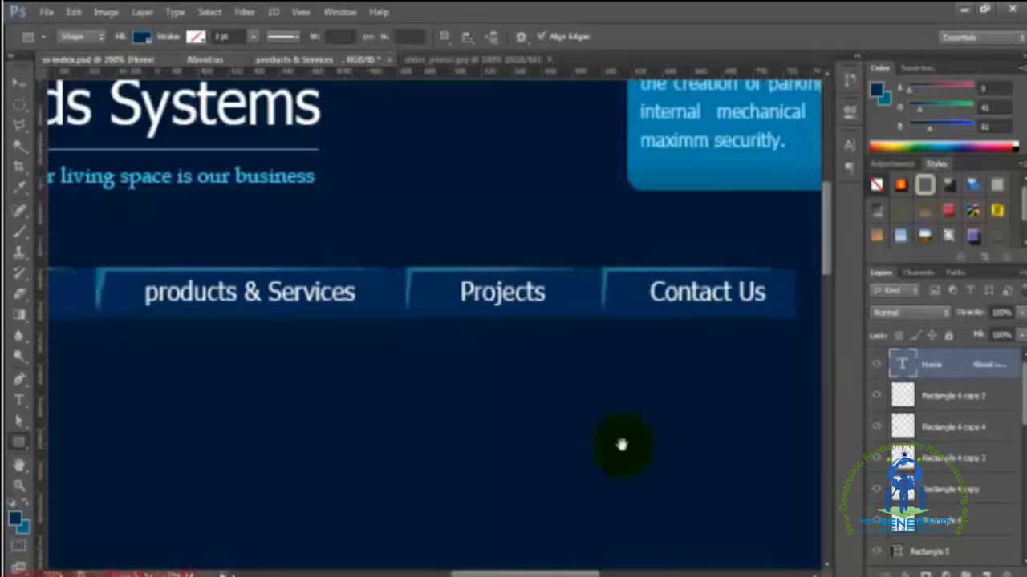
drag(389, 324, 465, 328)
key(v)
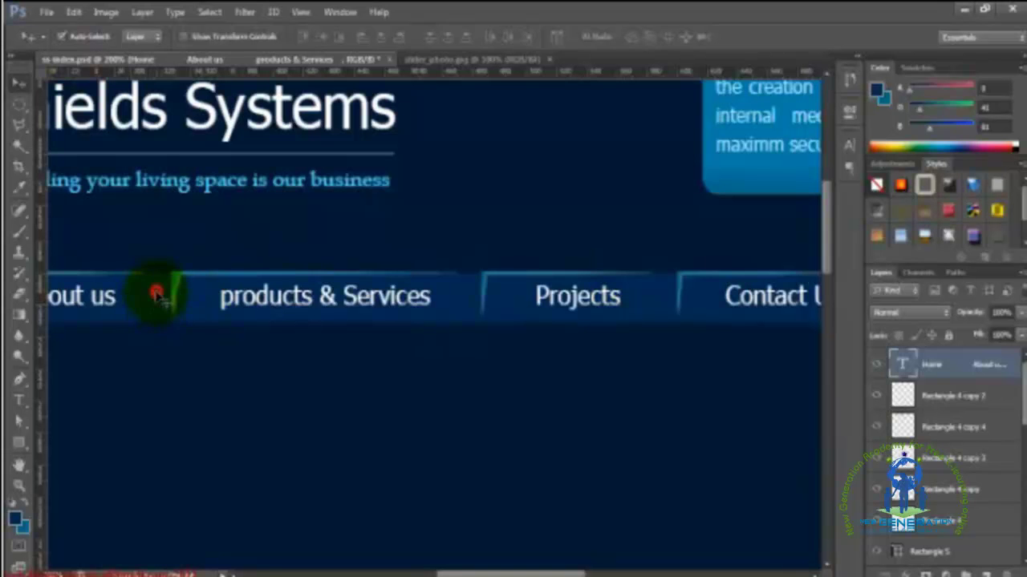
click(197, 412)
click(155, 314)
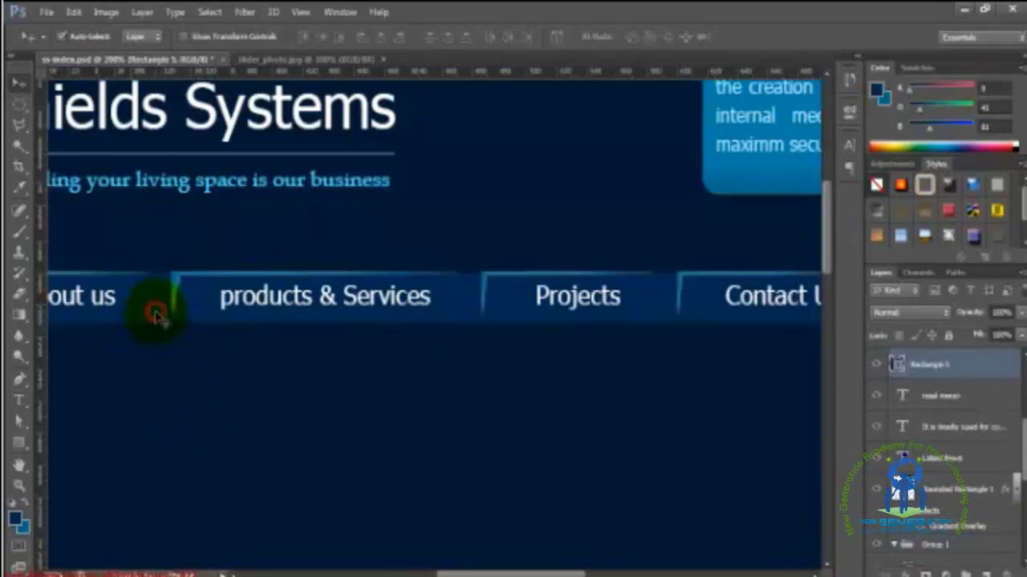
click(875, 365)
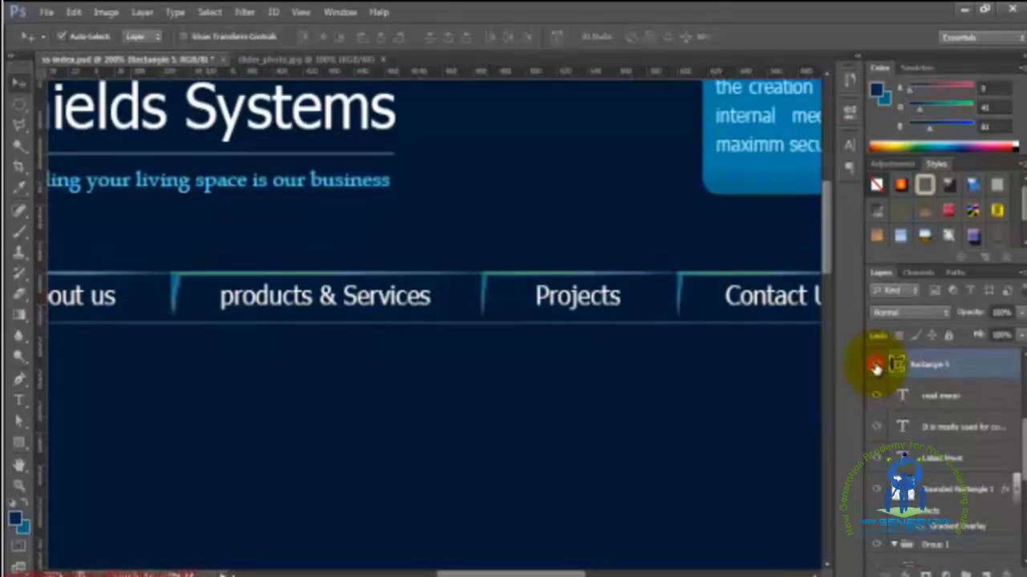
Step: Stretch the top edge of the Rectangle 5 navigation bar upward to a height of 32 px
key(ctrl+t)
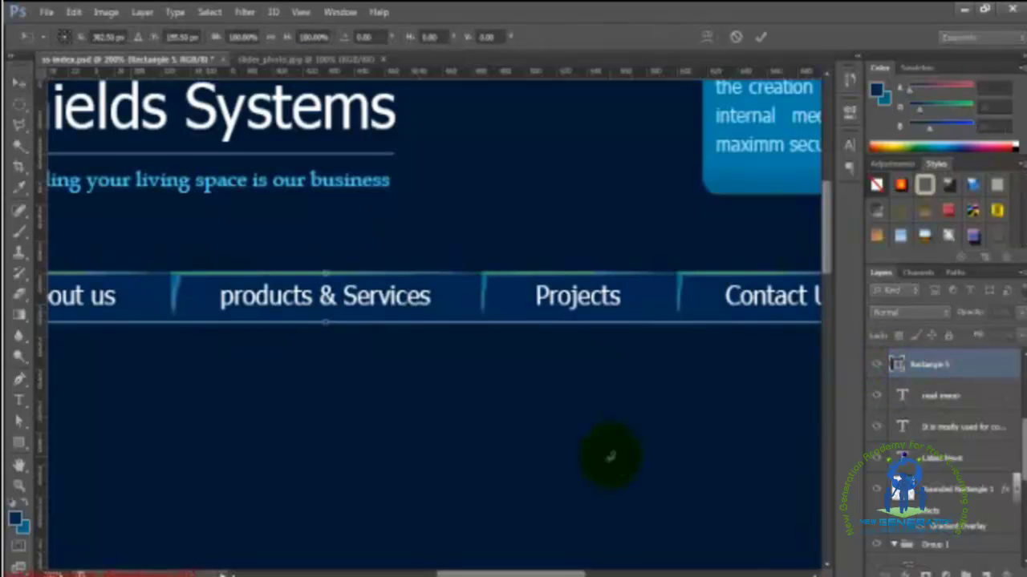
drag(328, 274, 327, 268)
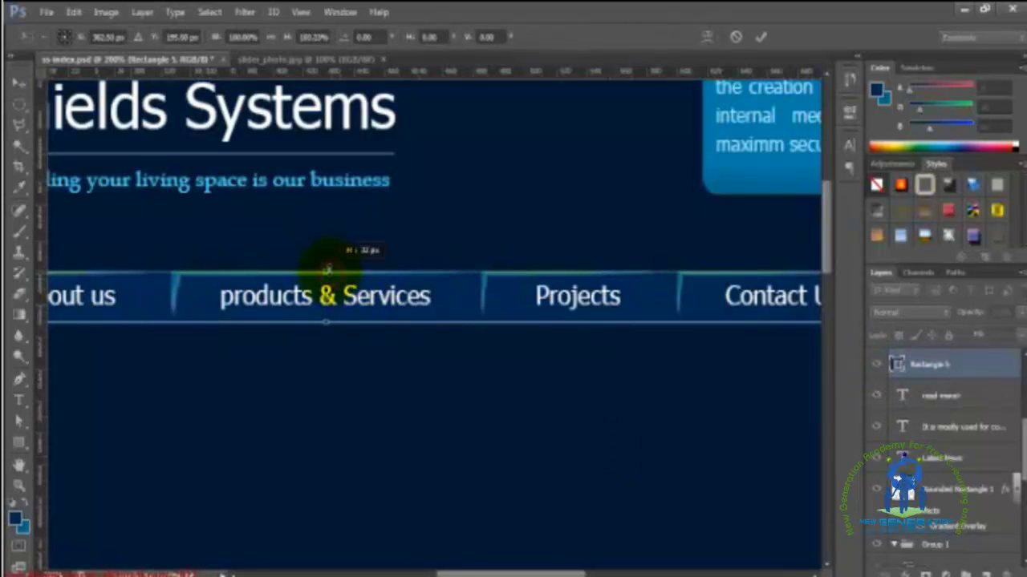
key(Return)
click(337, 431)
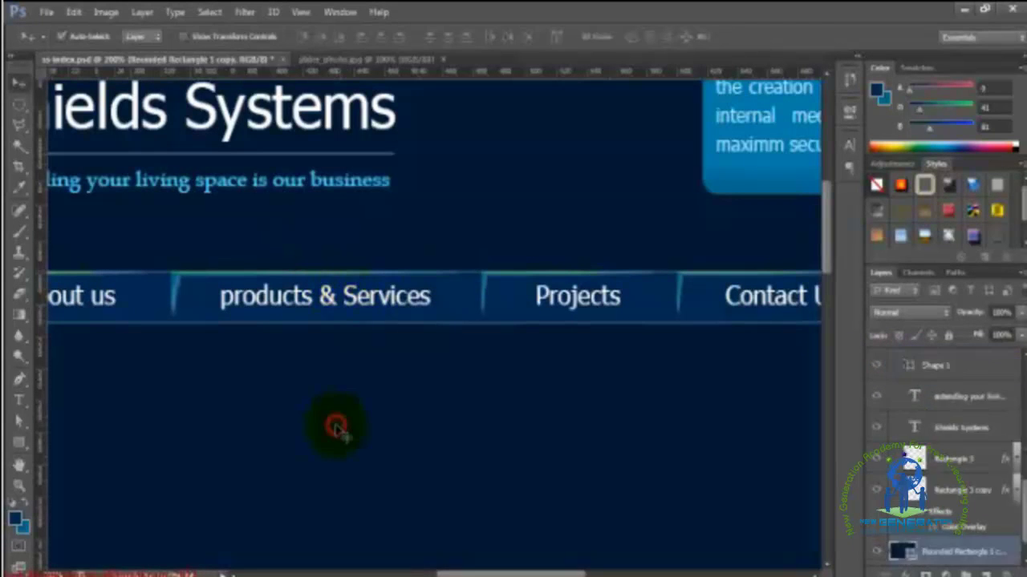
Step: Select the Rectangle 5 navigation bar and add a Gradient Overlay layer style to it
click(669, 292)
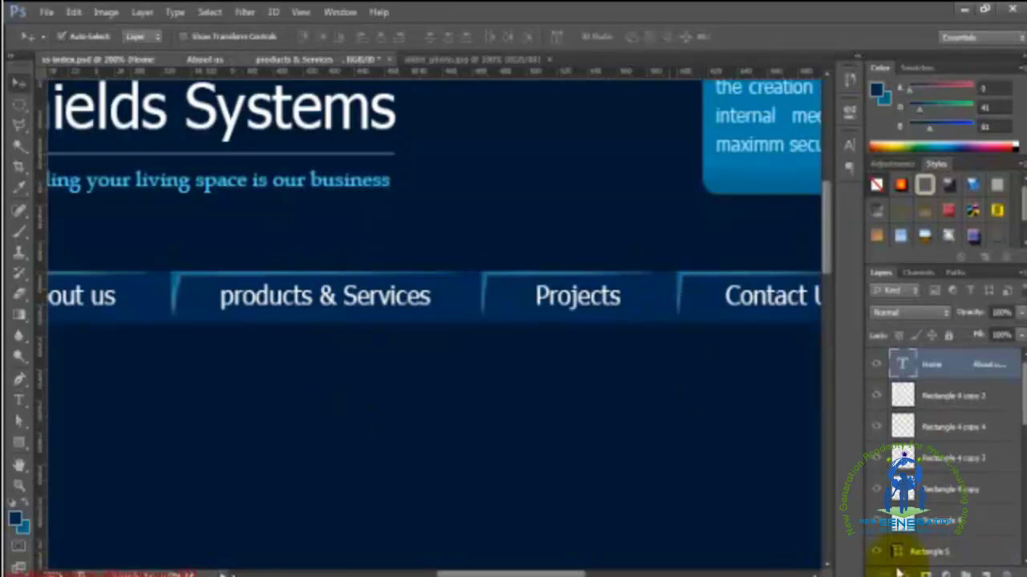
click(689, 320)
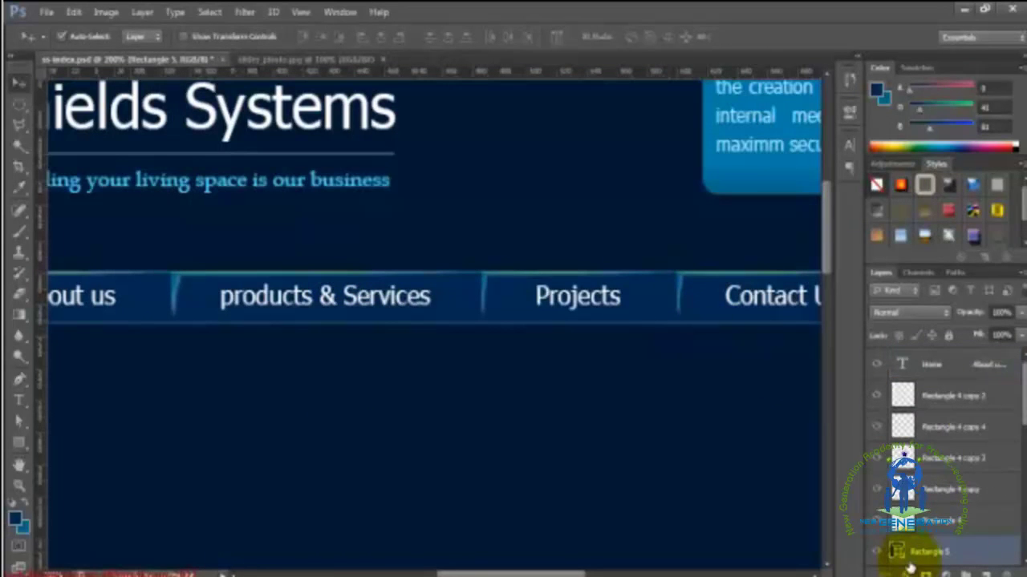
click(906, 572)
click(894, 497)
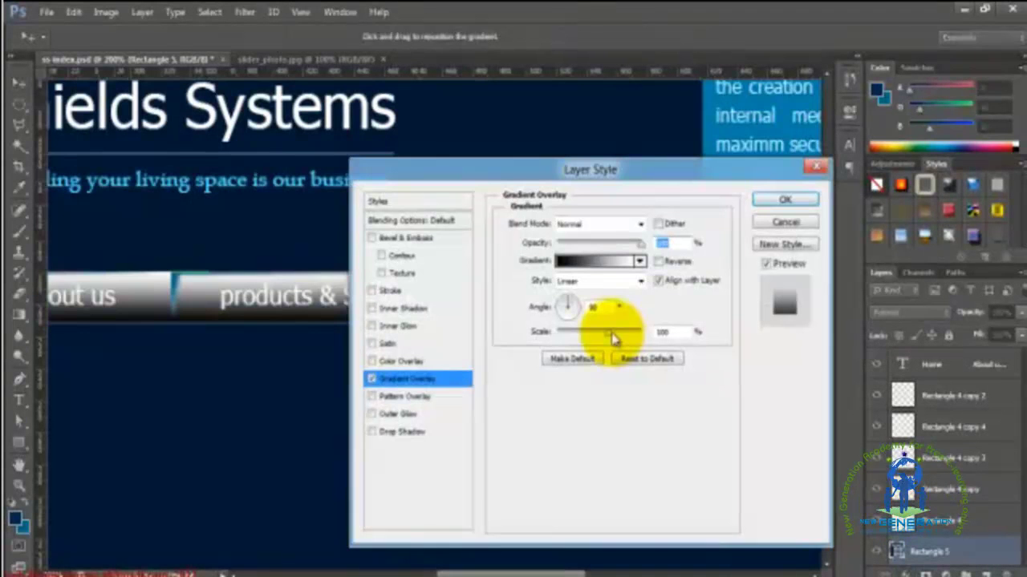
Step: Apply the Foreground to Transparent gradient preset to the navigation bar's overlay, trying Foreground to Background first
click(596, 262)
drag(241, 96, 758, 107)
click(663, 159)
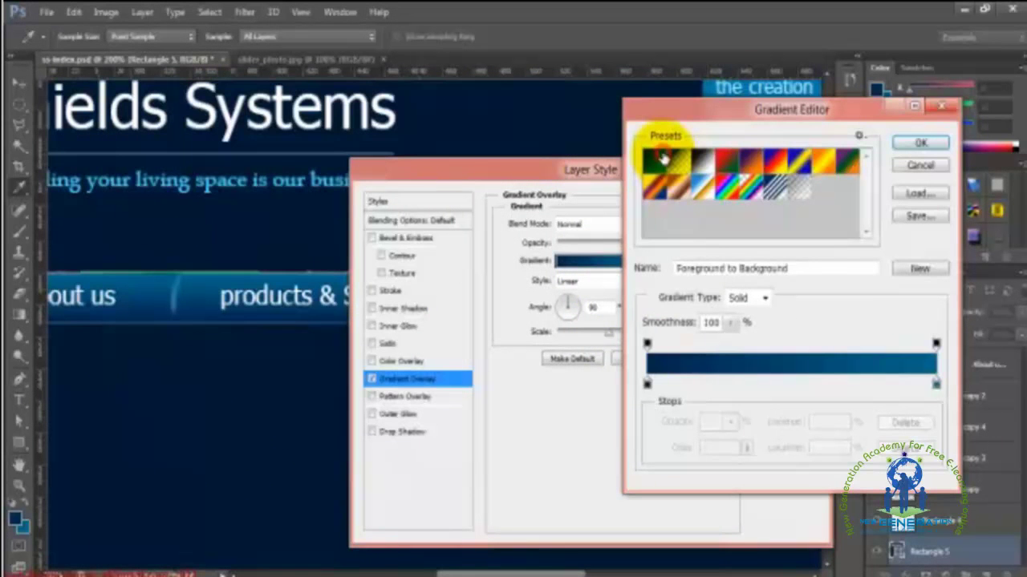
click(682, 164)
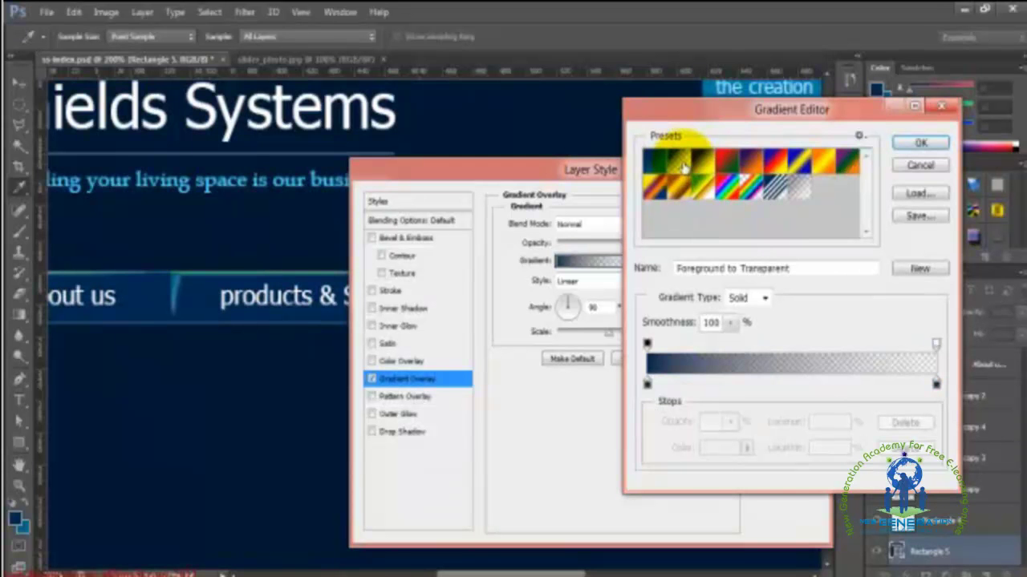
click(647, 383)
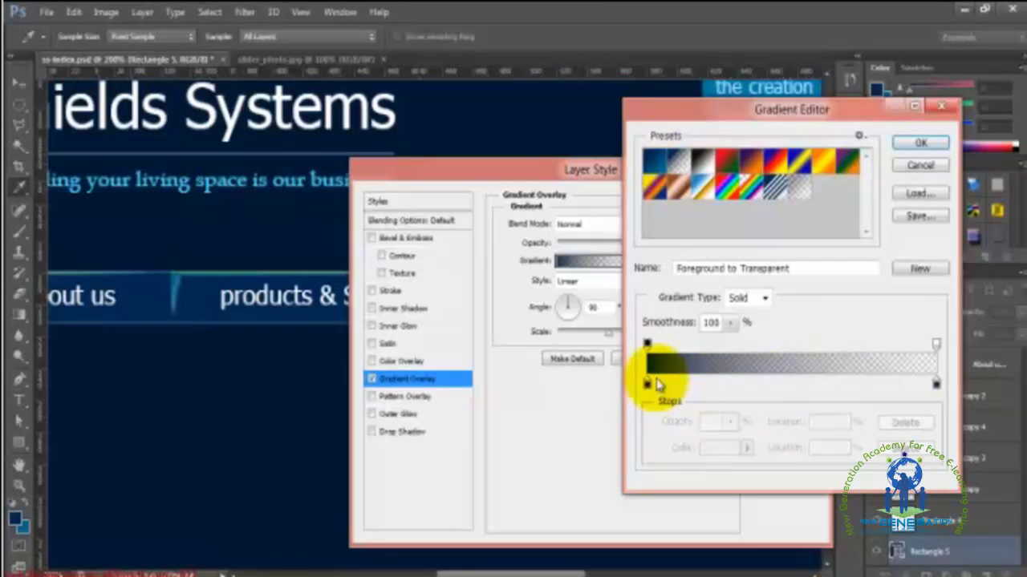
click(906, 142)
click(786, 200)
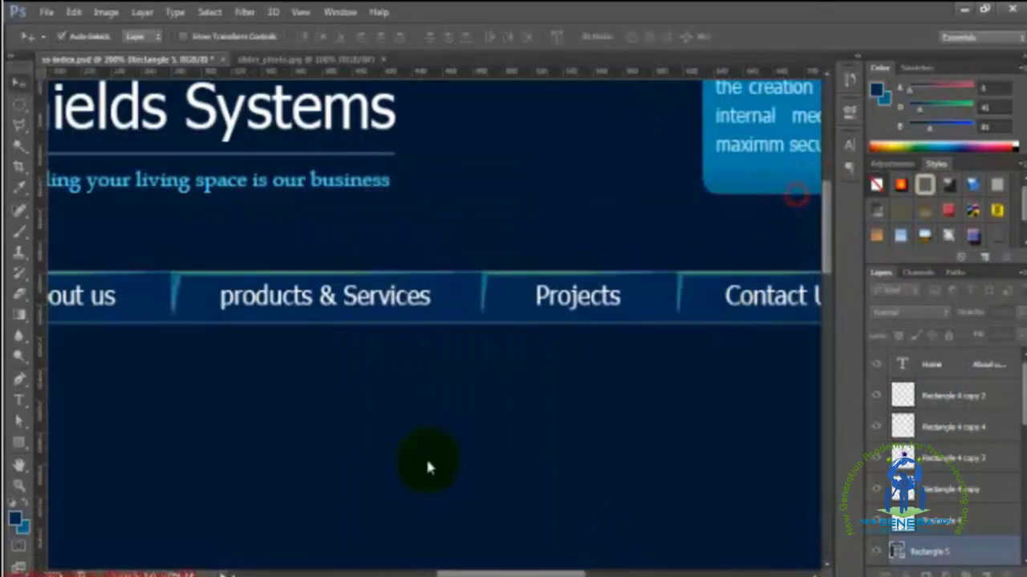
Step: Select the Rectangle 5 navigation bar and toggle its visibility to compare the menu with and without it
click(936, 523)
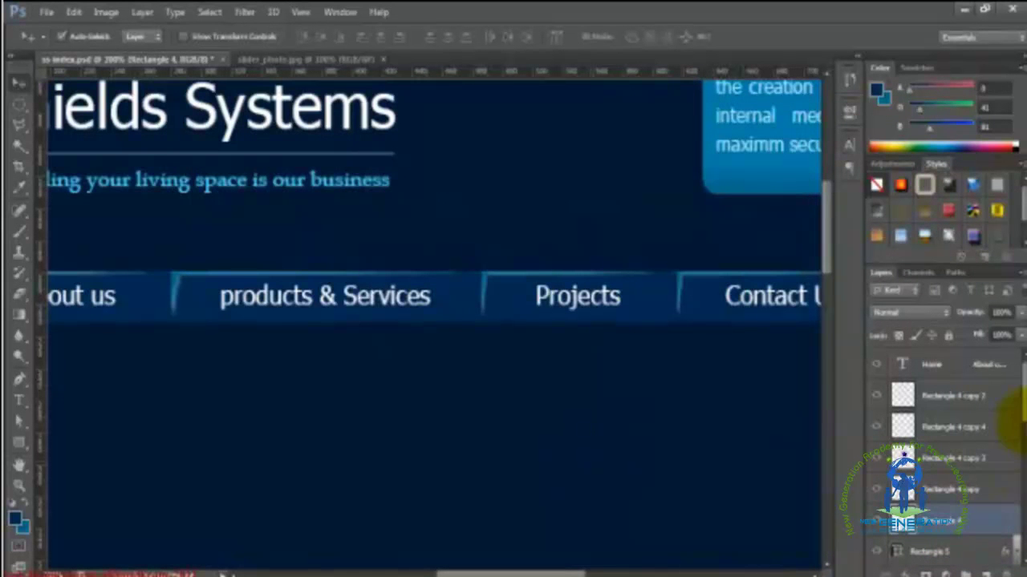
drag(1022, 411, 1022, 442)
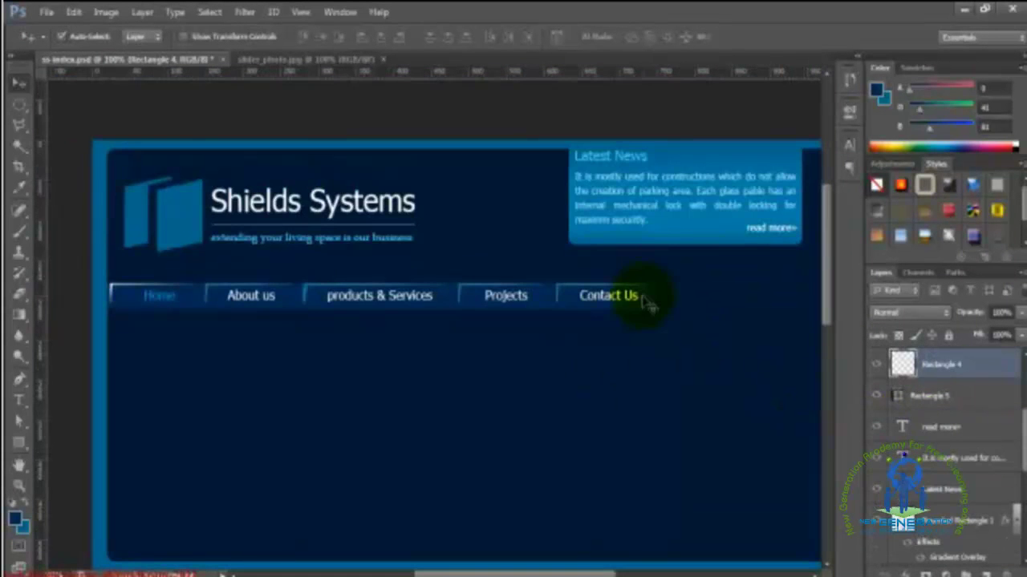
click(654, 300)
click(877, 395)
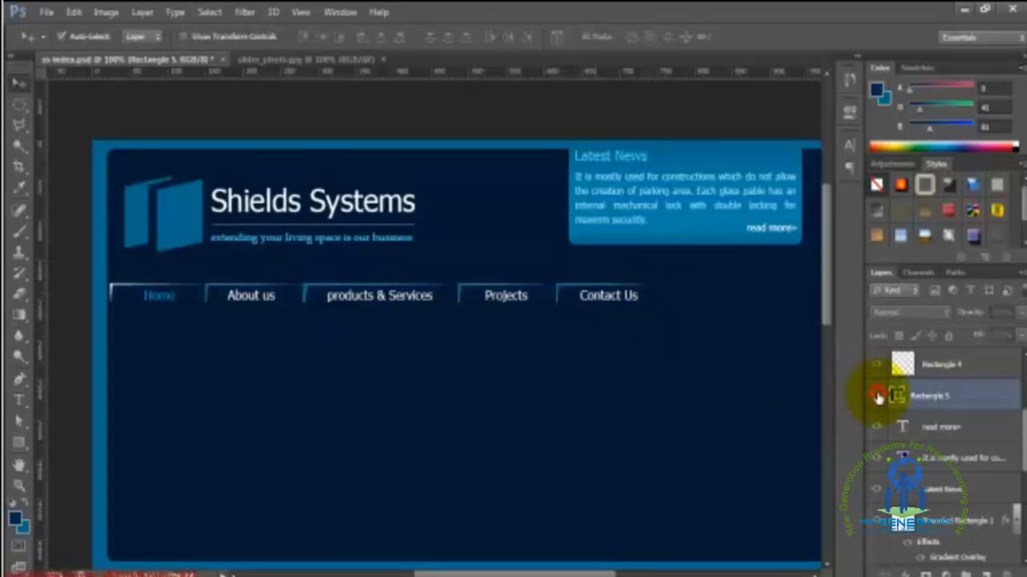
click(878, 395)
click(877, 395)
click(877, 395)
Step: Add a Gradient Overlay to the Rectangle 5 navigation bar using the Foreground to Background preset
click(905, 573)
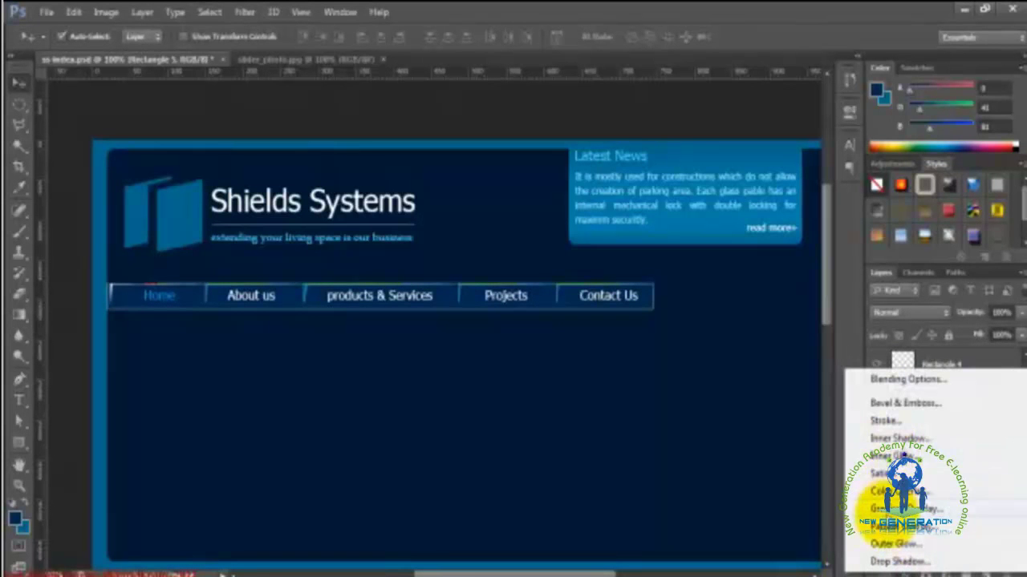
click(882, 509)
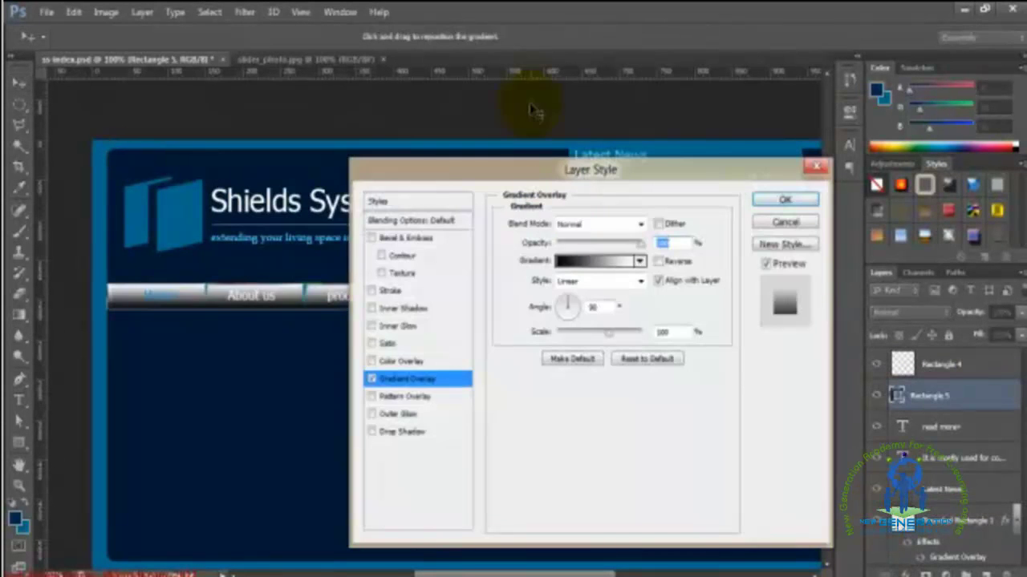
click(602, 260)
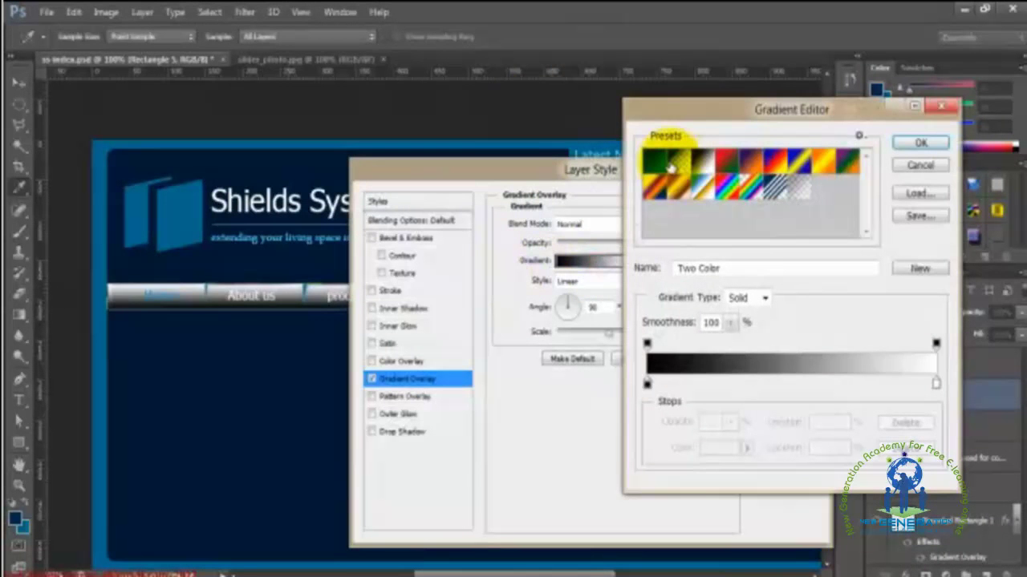
click(662, 164)
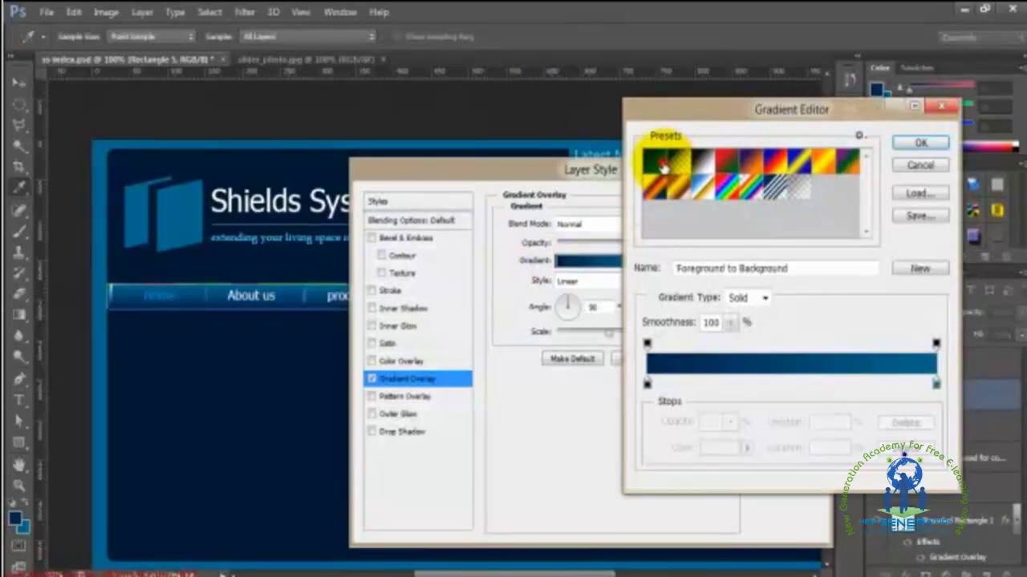
click(913, 143)
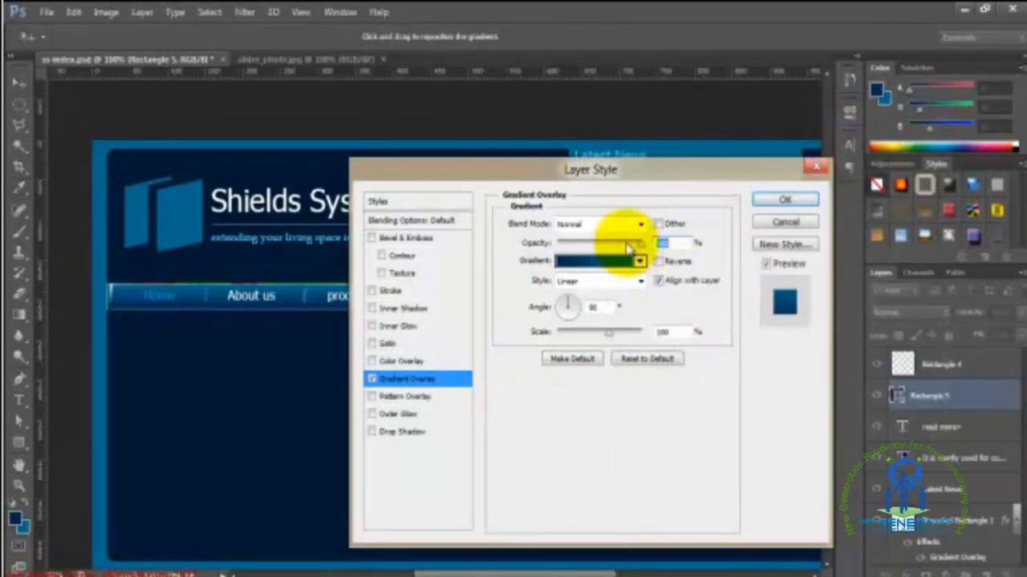
Step: Accept #002951 as the gradient's starting stop colour and toggle the overlay's Reverse option
click(614, 261)
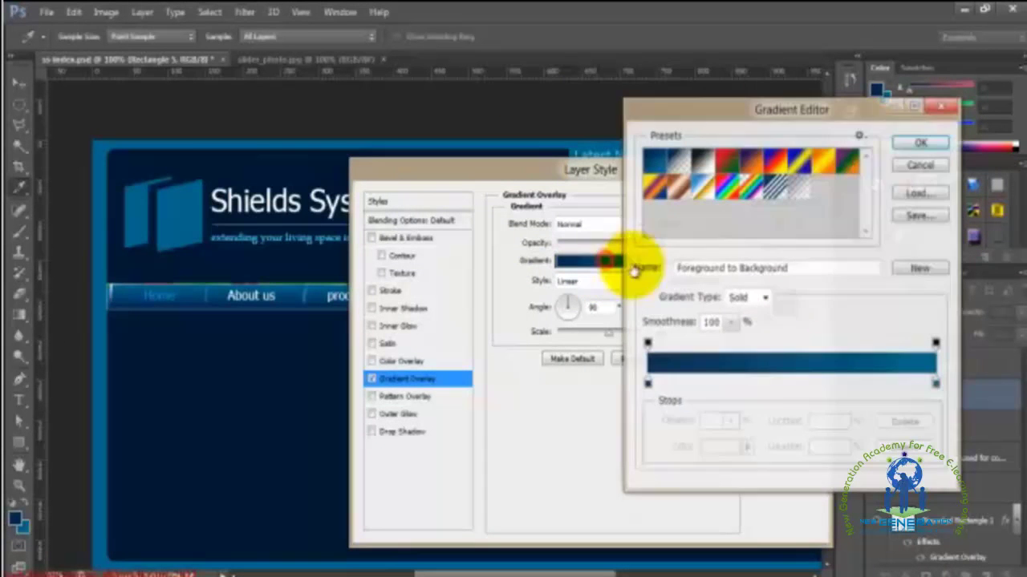
click(647, 384)
double_click(647, 386)
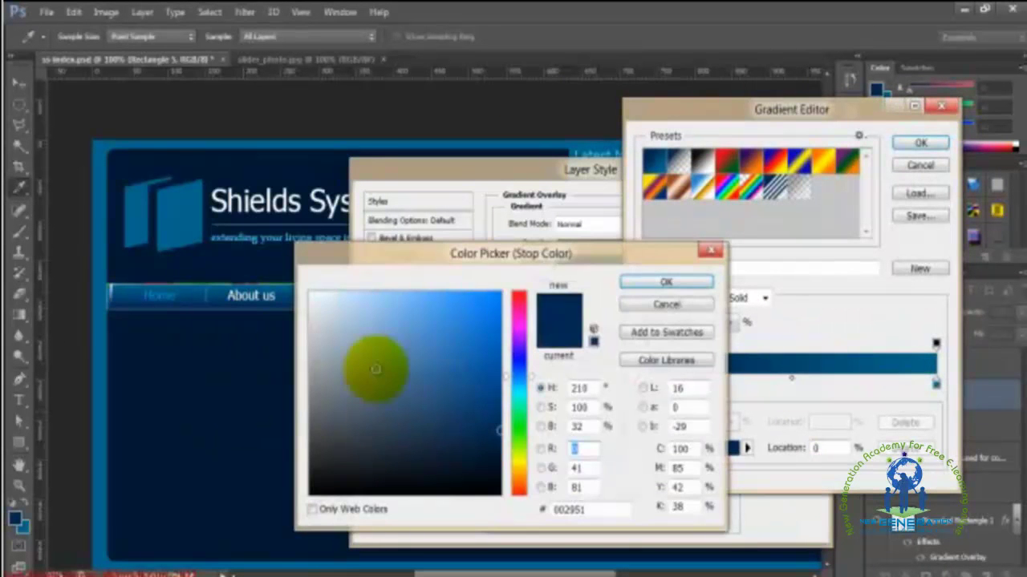
click(666, 282)
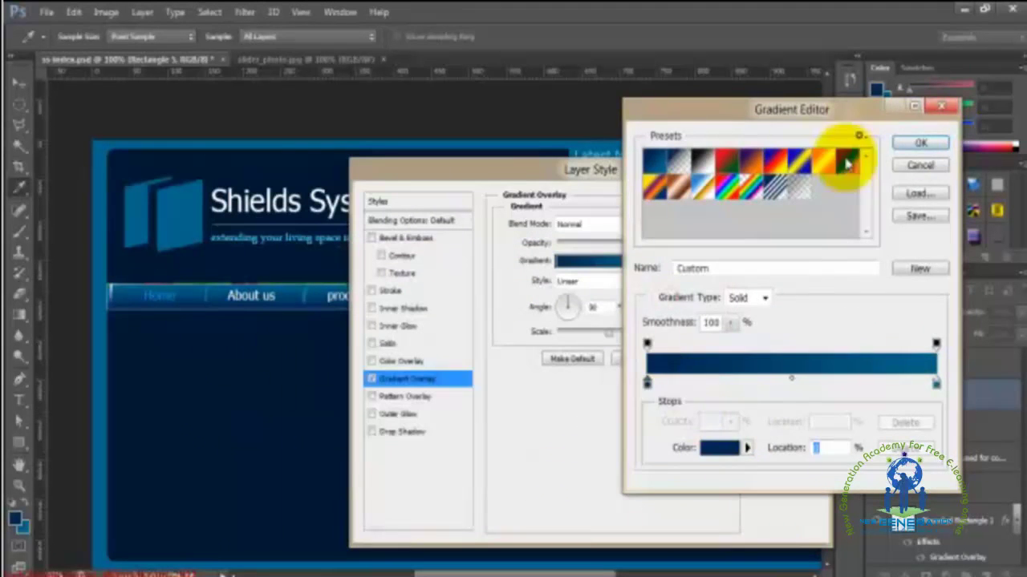
click(912, 143)
click(657, 261)
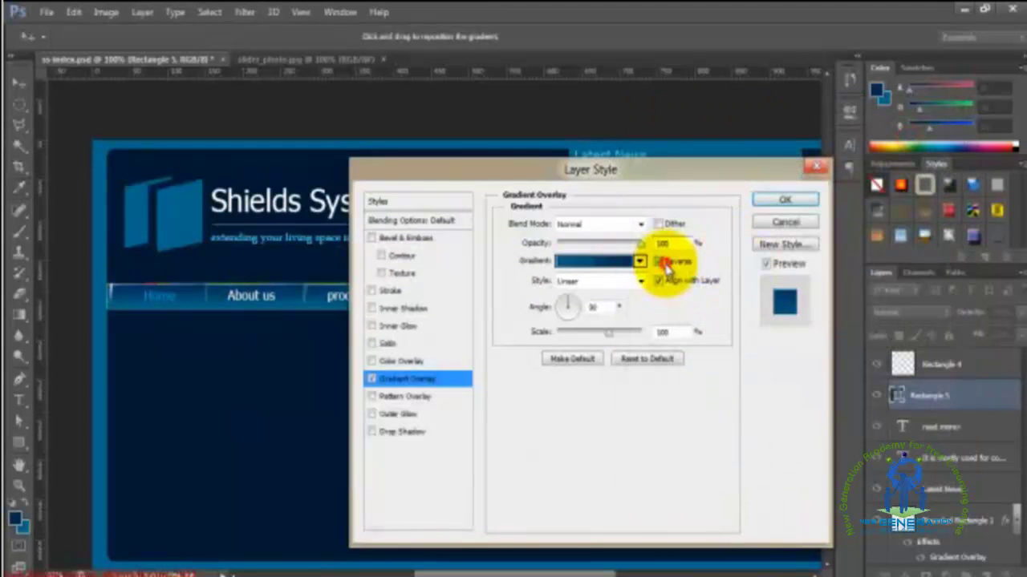
Step: Set the gradient's starting colour stop to #011a33, sampled from the dark page background above the menu
click(590, 261)
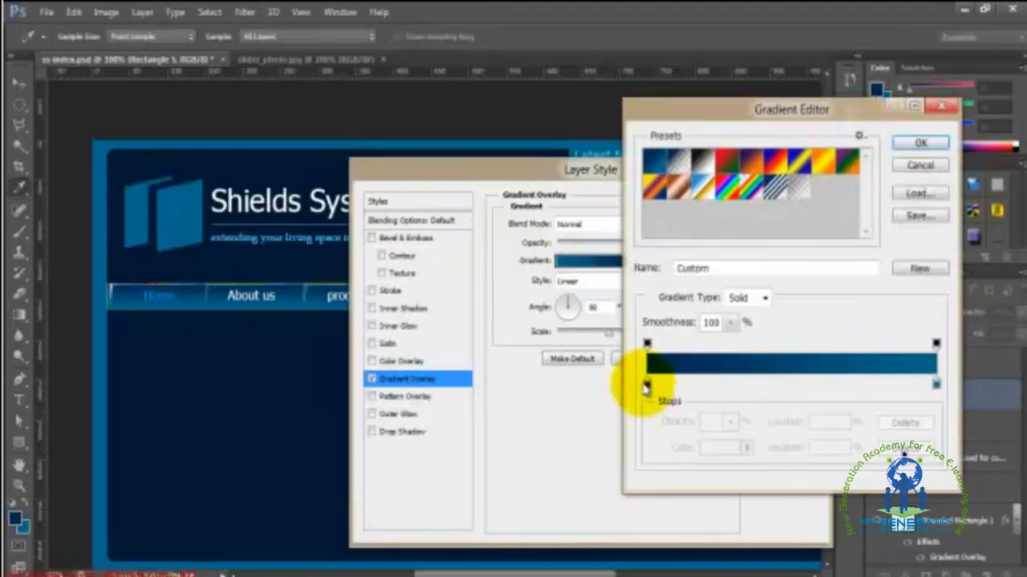
double_click(647, 385)
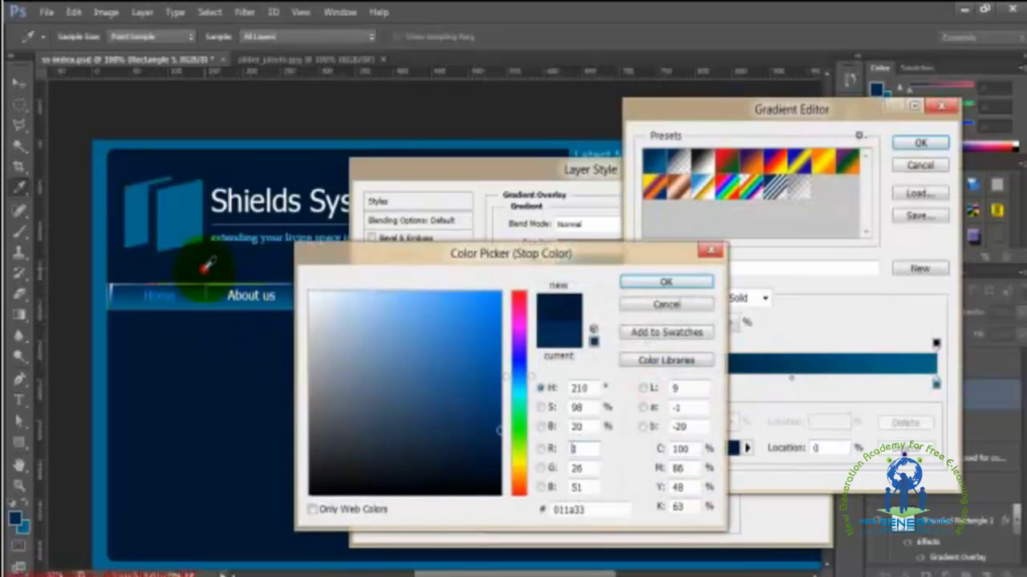
click(660, 283)
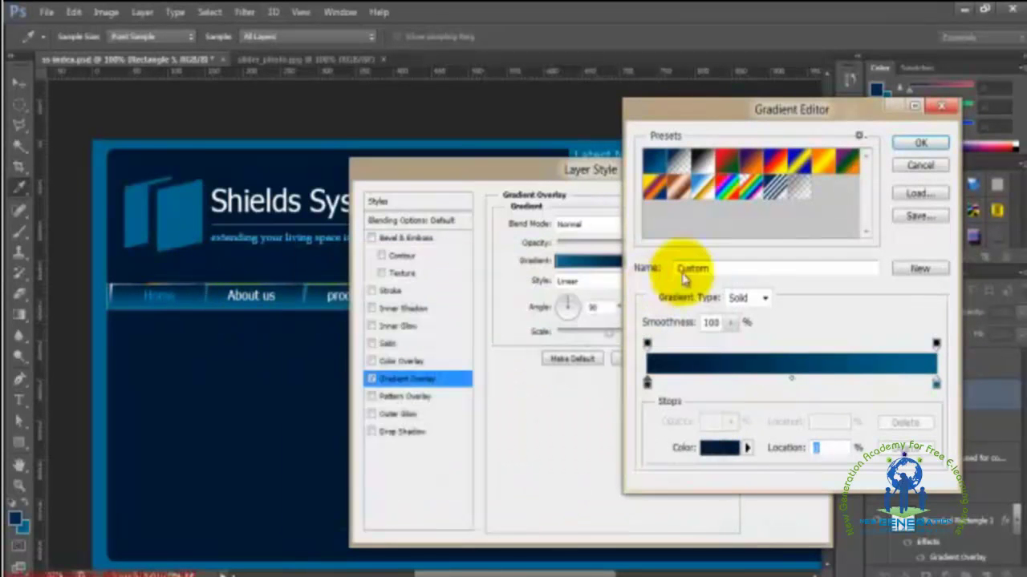
Step: Try #F5F5F6 for the gradient's ending stop, and copy the navigation bar's colour from the Shields Systems website in Firefox
double_click(936, 387)
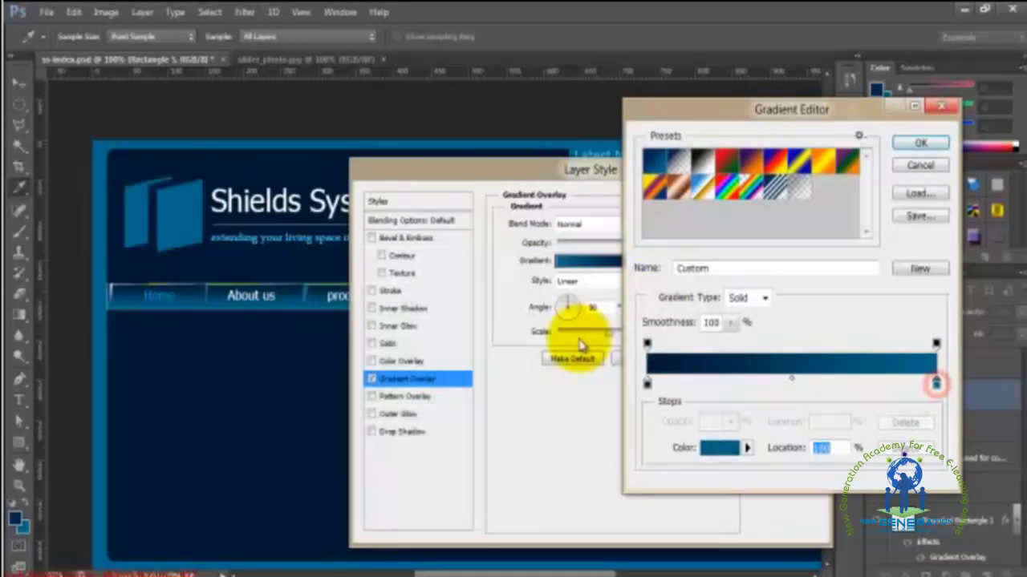
drag(602, 512, 355, 522)
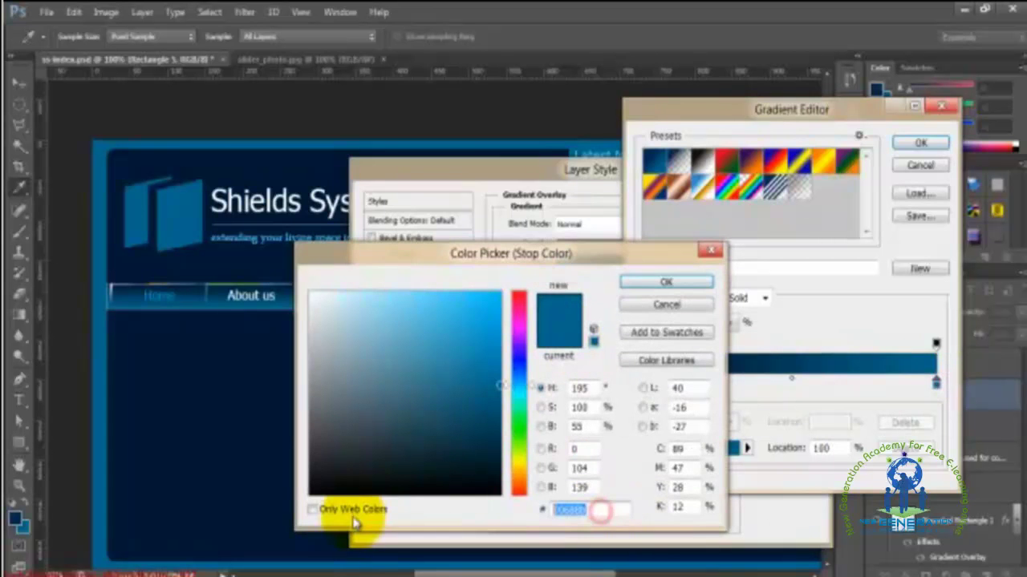
text(#F5F5F6)
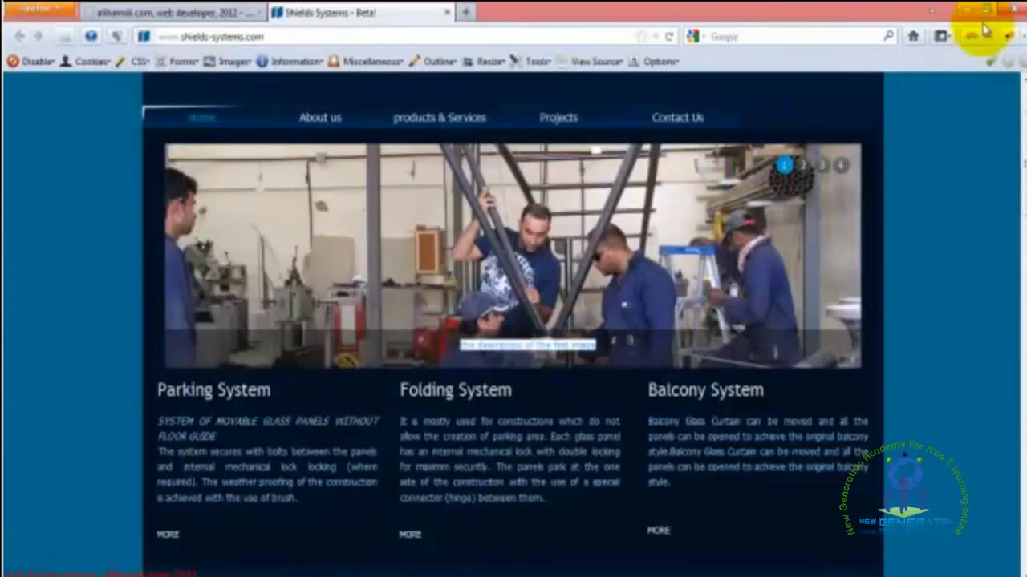
click(1002, 36)
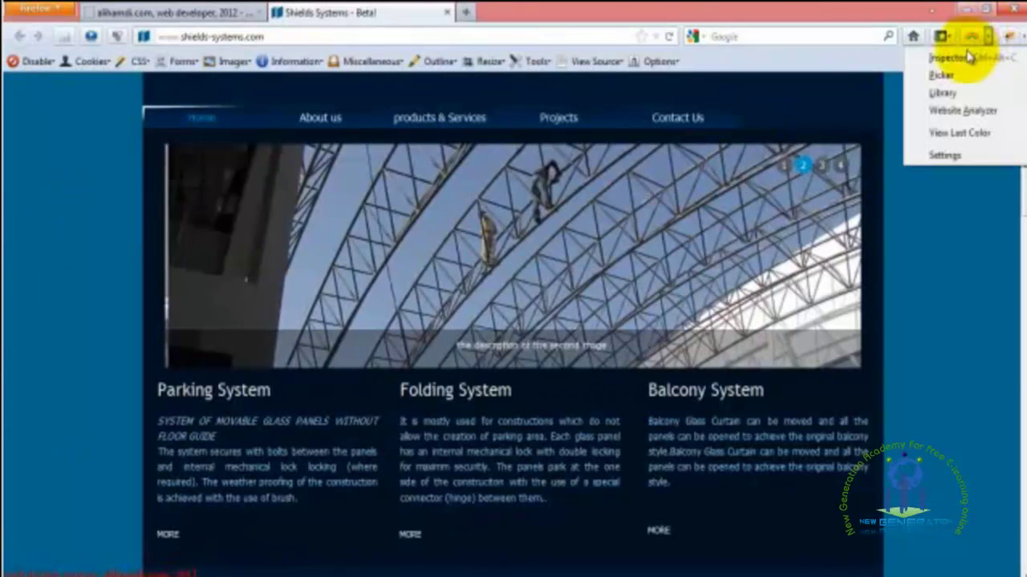
click(963, 58)
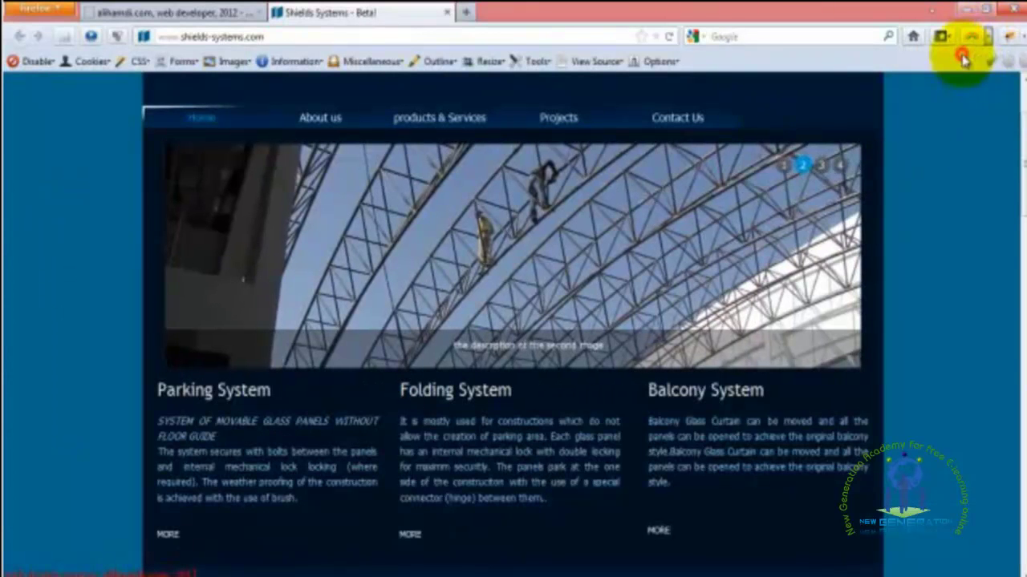
click(664, 133)
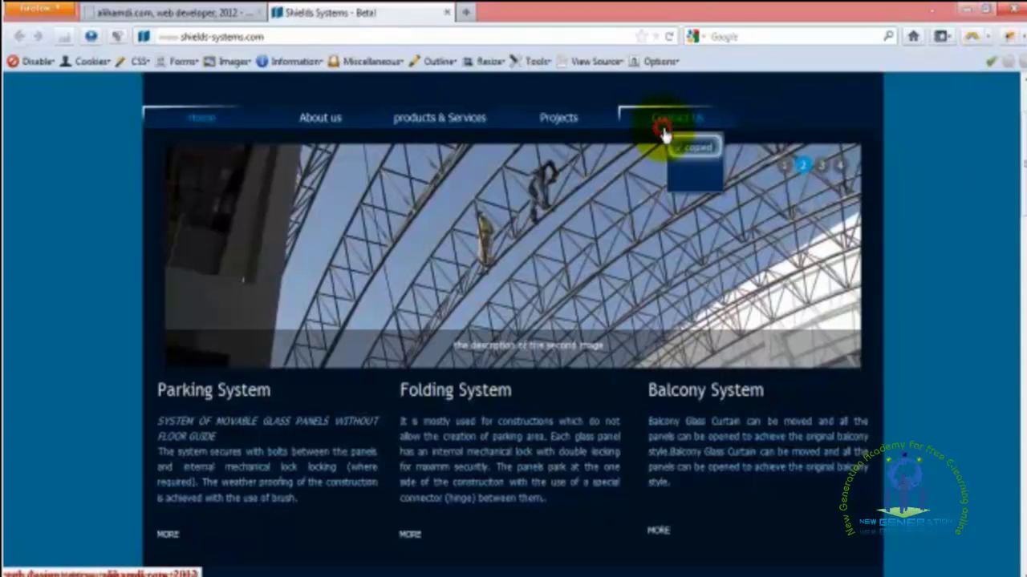
Step: Return to Photoshop, set the gradient's ending colour stop to #002952, and apply the overlay to the navigation bar
click(184, 574)
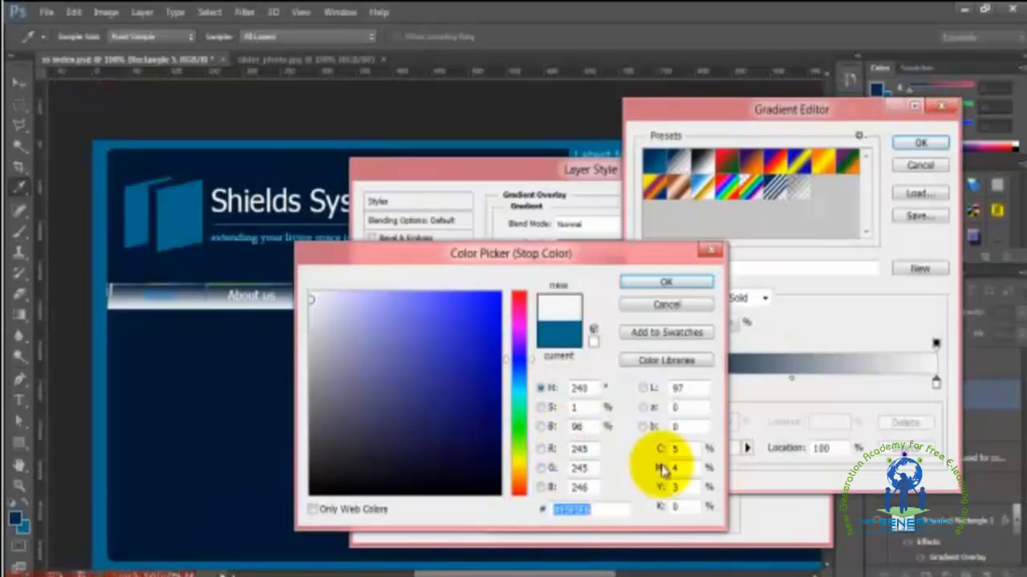
text(002952)
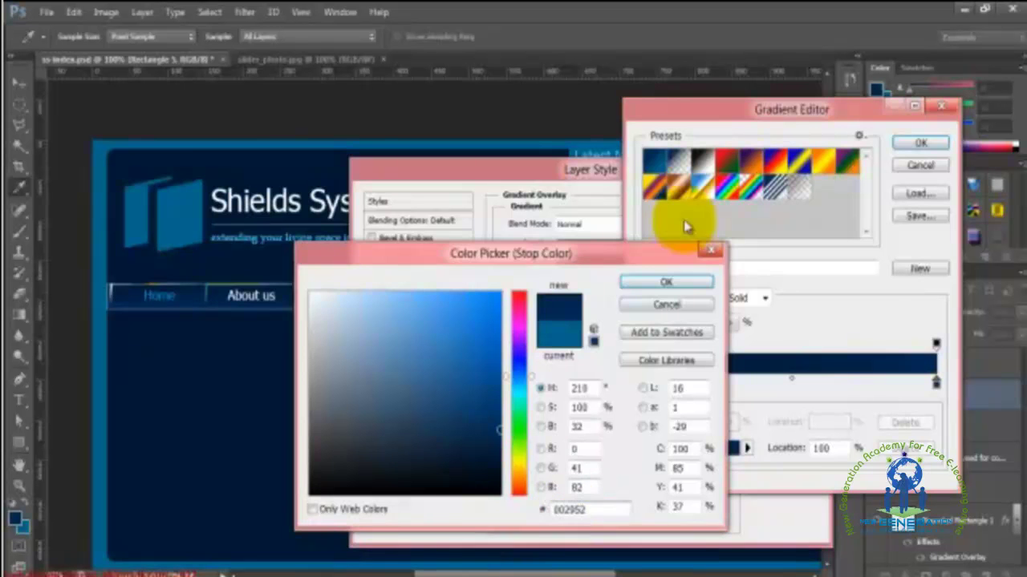
click(692, 281)
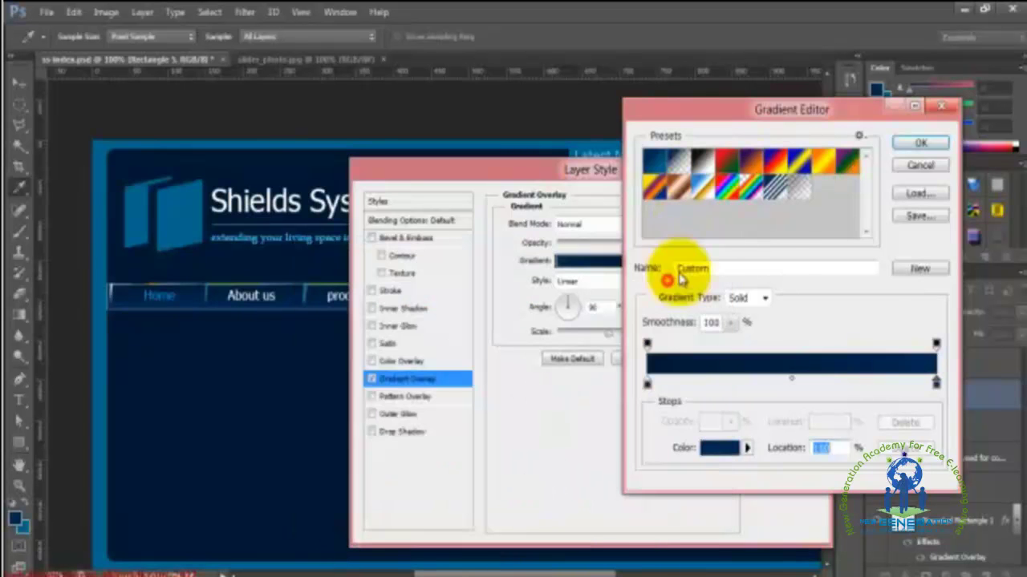
click(916, 151)
click(812, 202)
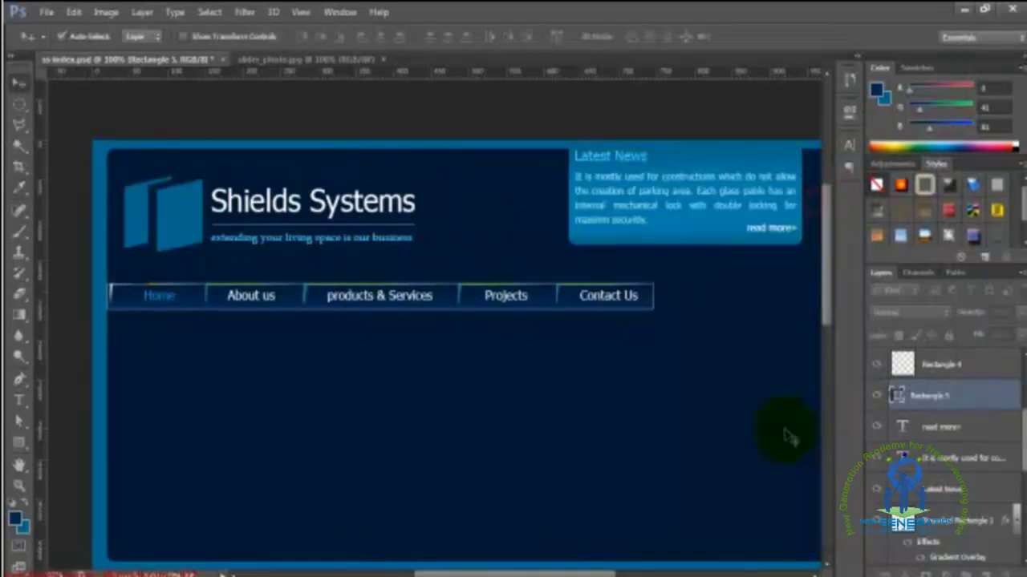
Step: Select the dark page background shape and compare the navigation bar with the header on the live Shields Systems website
click(711, 410)
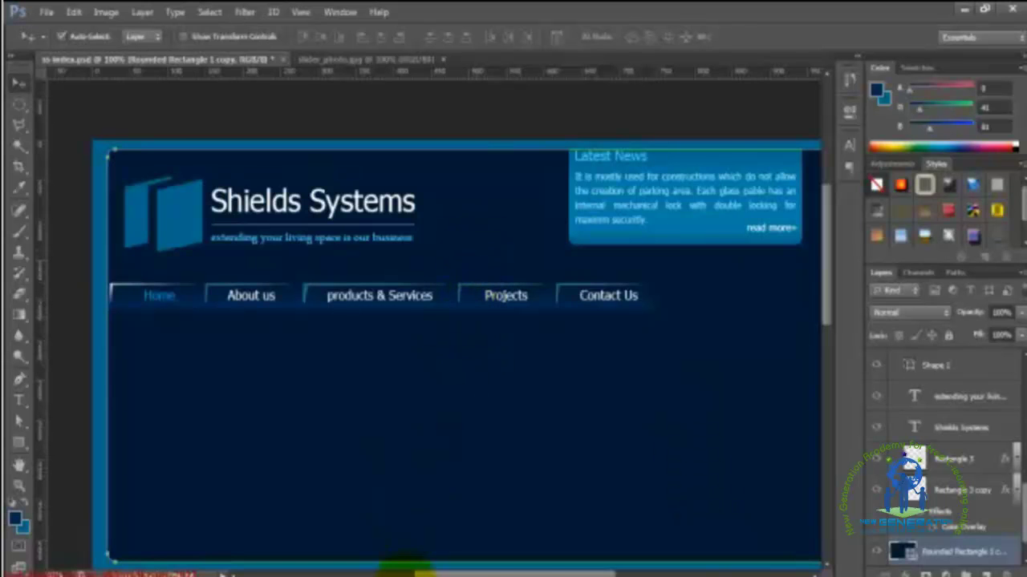
click(409, 572)
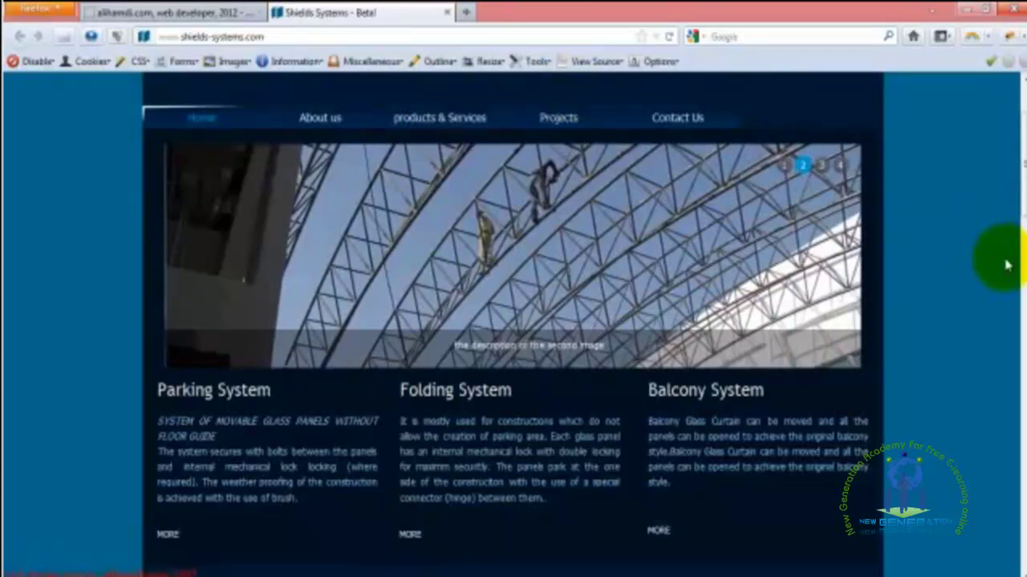
drag(1020, 167, 1020, 104)
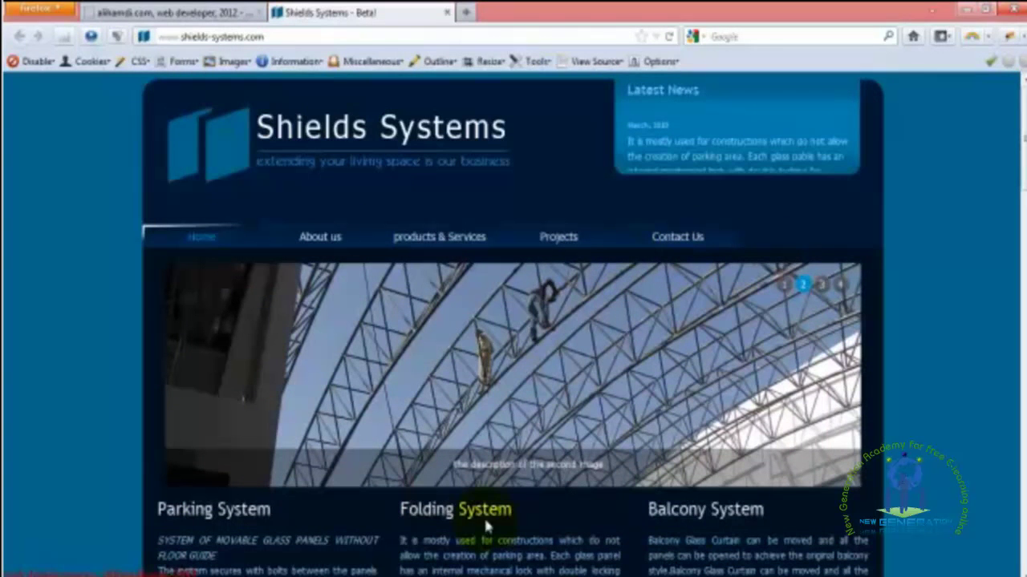
key(alt+Tab)
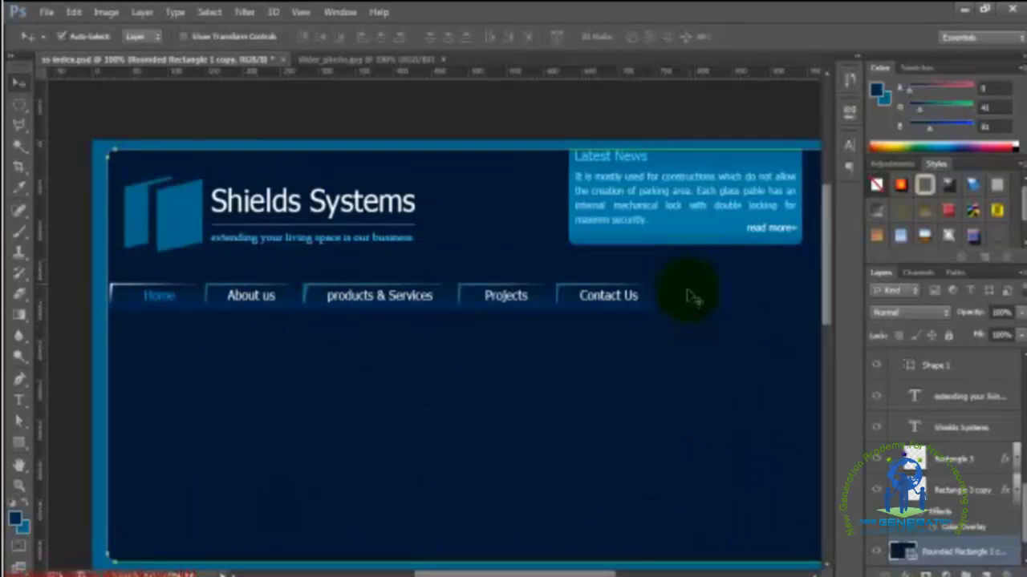
Step: Select the Rectangle 5 navigation bar and start a Free Transform on it
click(649, 306)
key(ctrl+t)
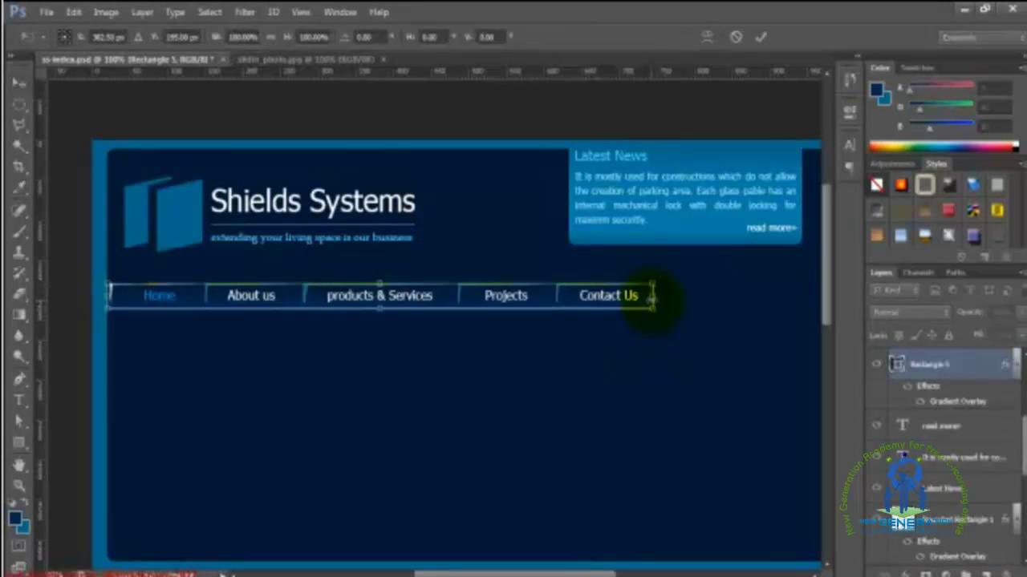